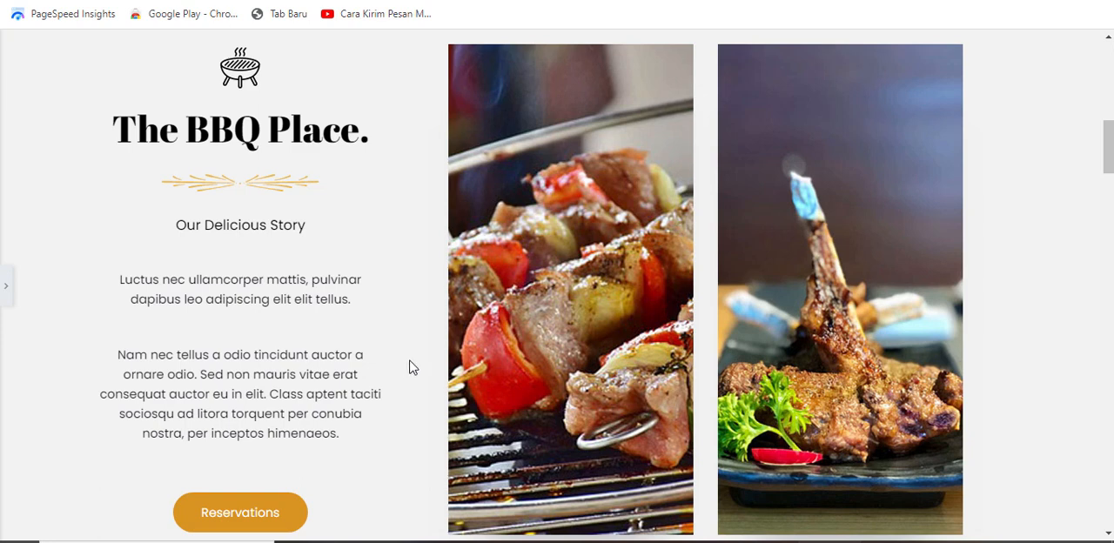
Step: Examine the hero and BBQ Place story sections, and compare them with the about section of the safety shoe website
scroll(411, 368, up, 1)
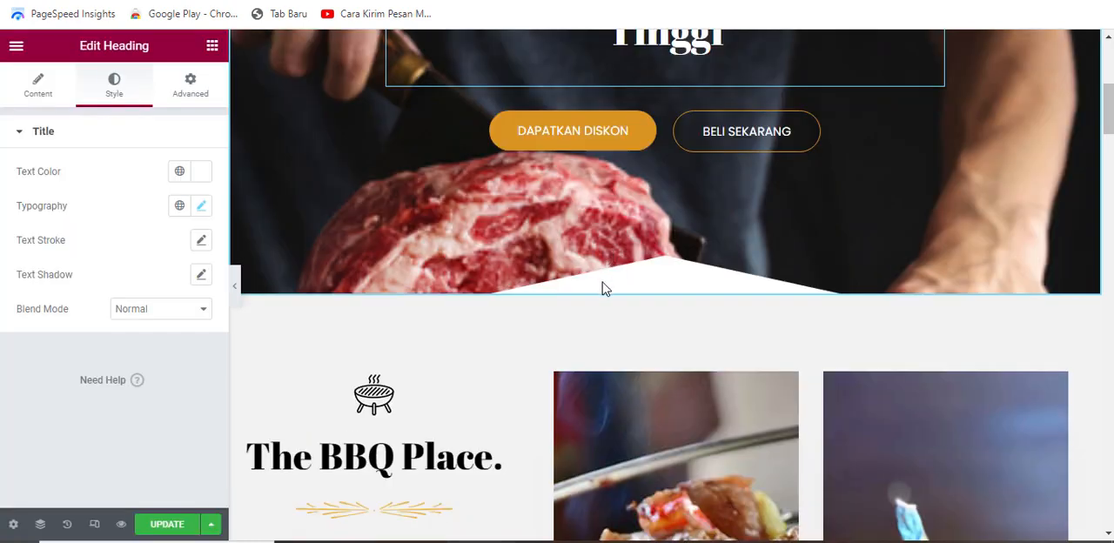
scroll(632, 308, up, 3)
scroll(734, 243, down, 3)
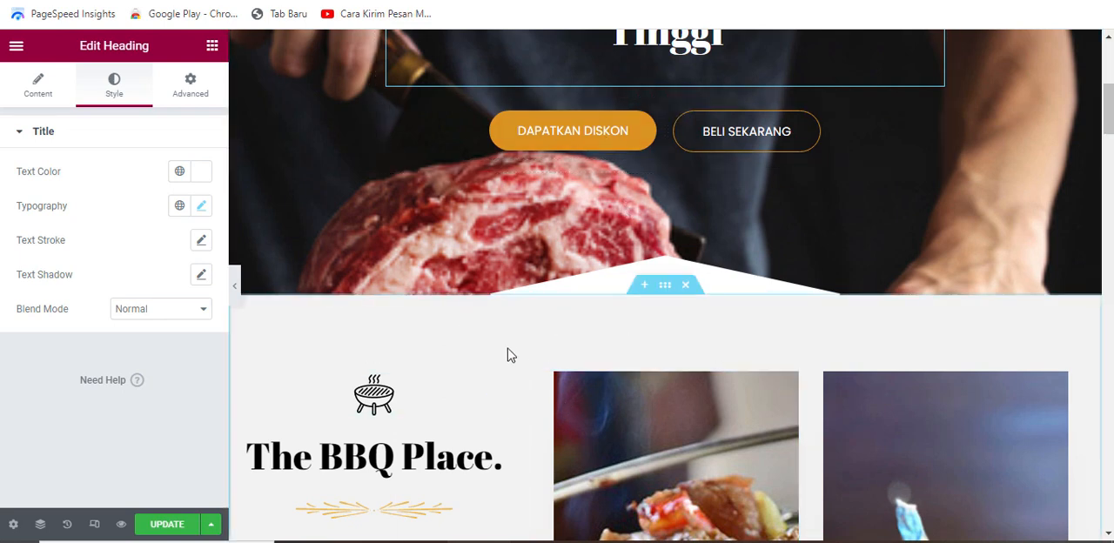
scroll(510, 353, down, 1)
scroll(507, 383, up, 1)
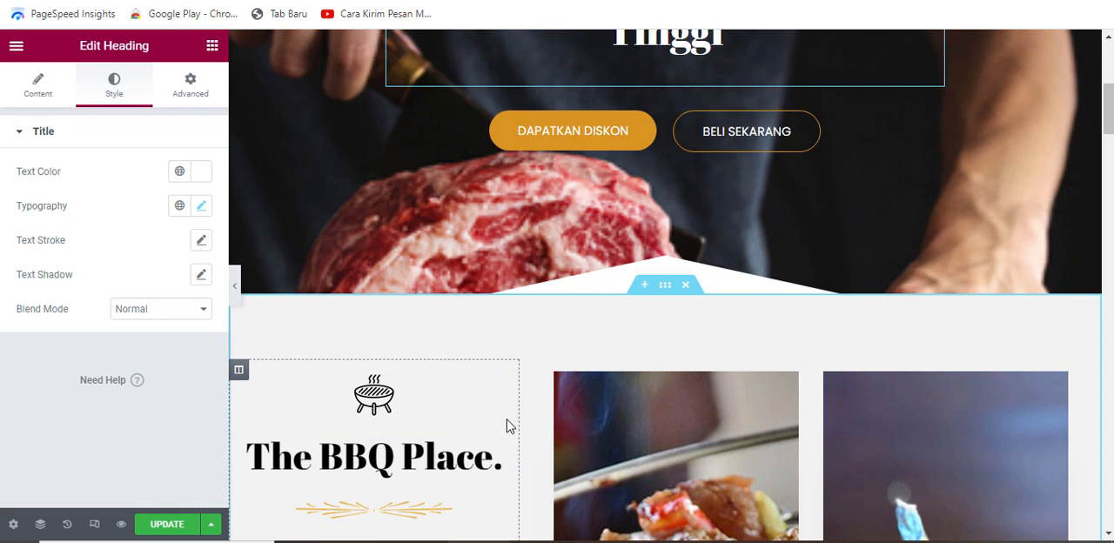
scroll(510, 426, up, 1)
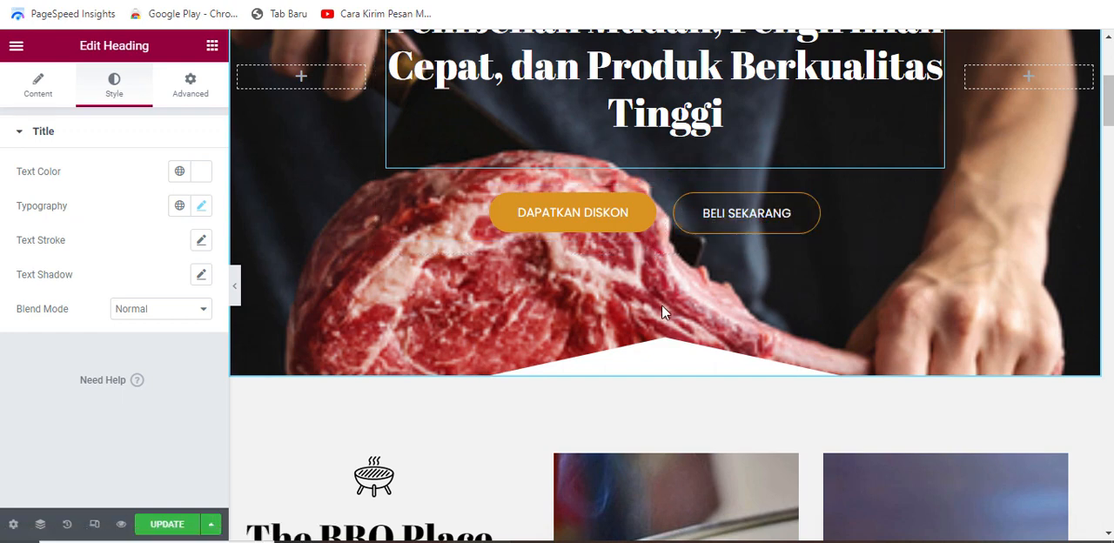
scroll(544, 393, down, 1)
scroll(538, 402, down, 5)
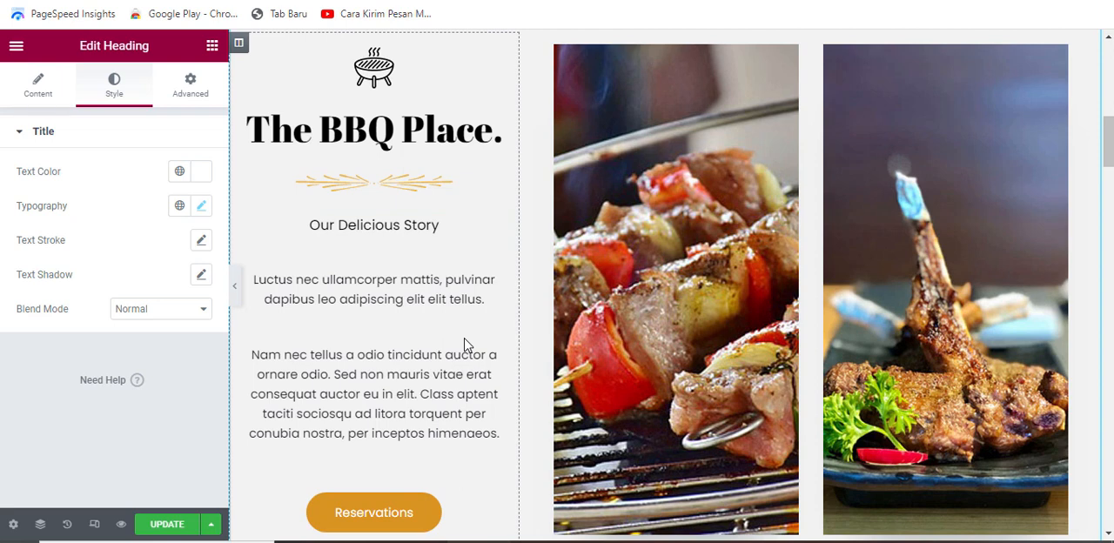
scroll(466, 343, down, 1)
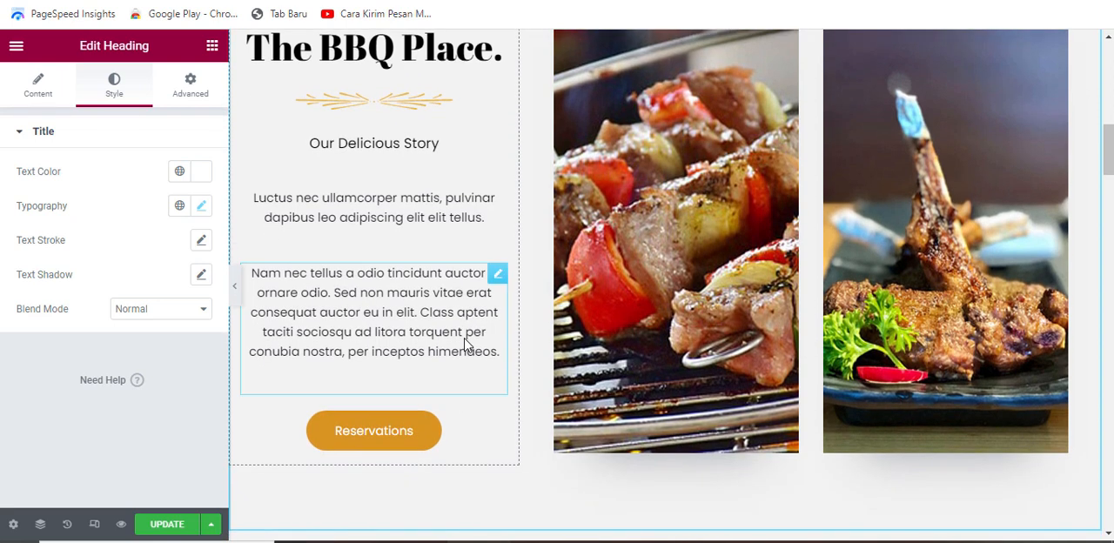
scroll(538, 345, up, 2)
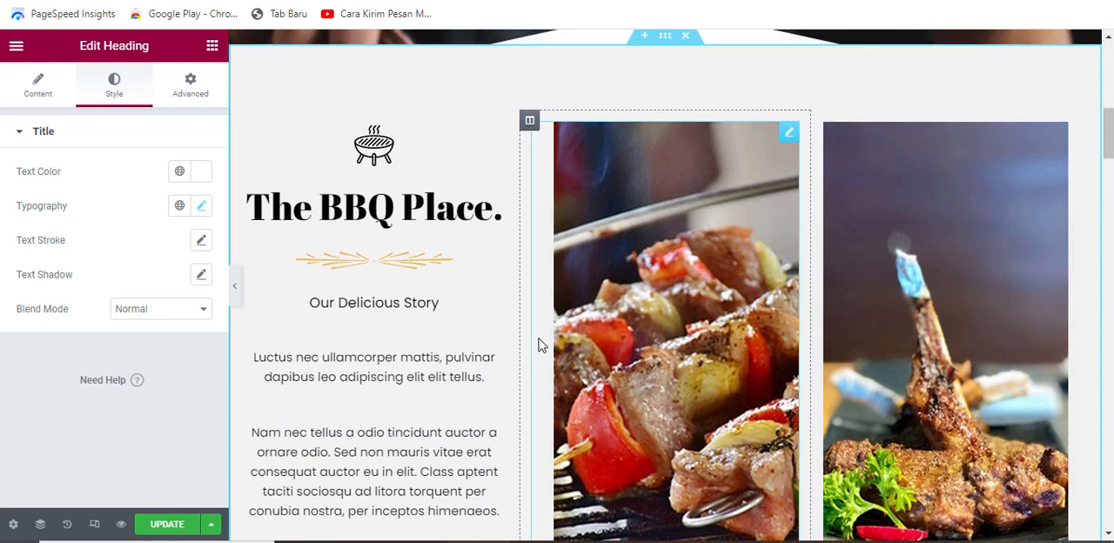
scroll(538, 345, up, 1)
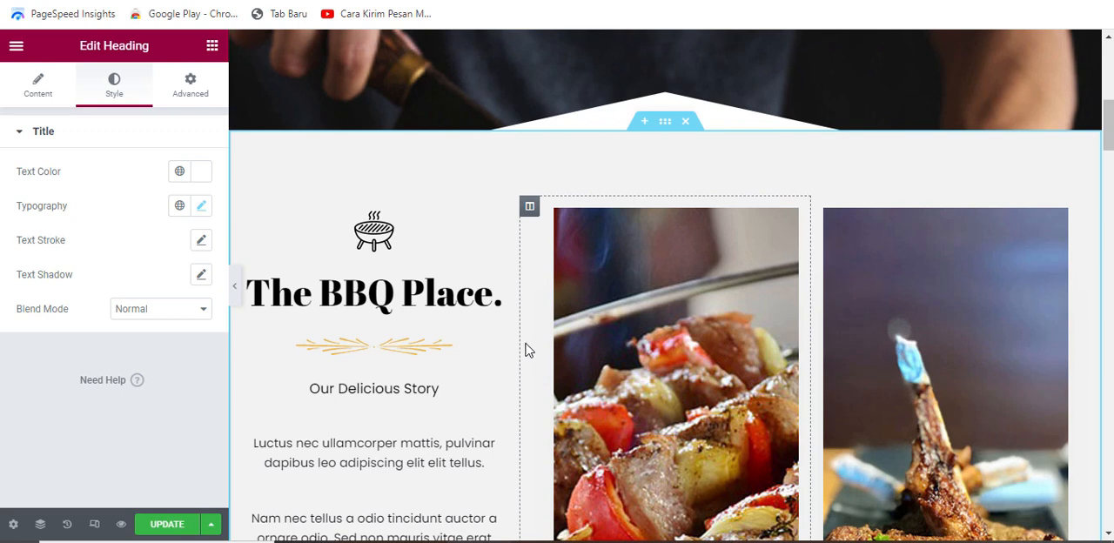
scroll(525, 344, down, 2)
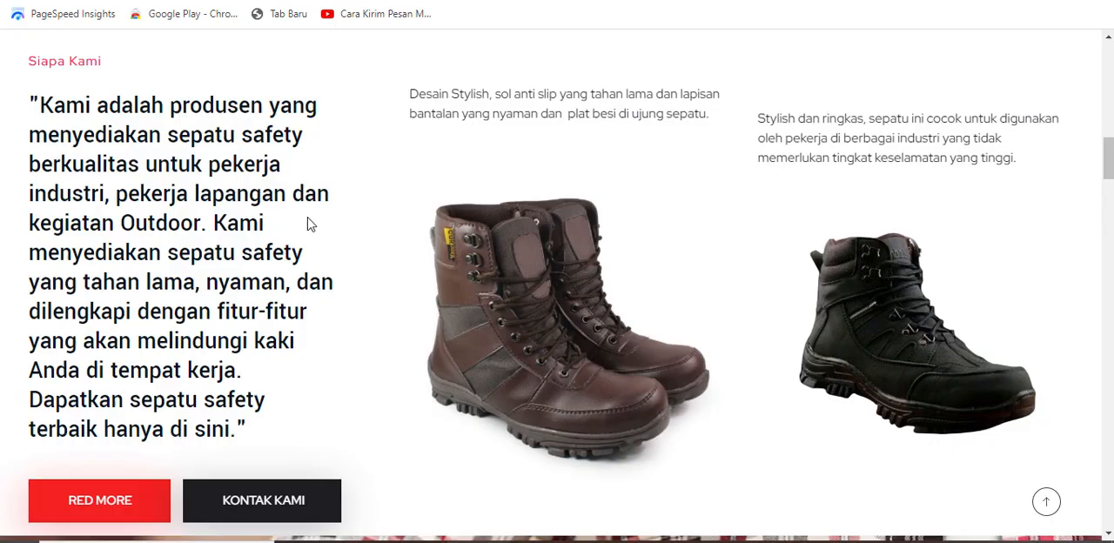
scroll(267, 155, down, 2)
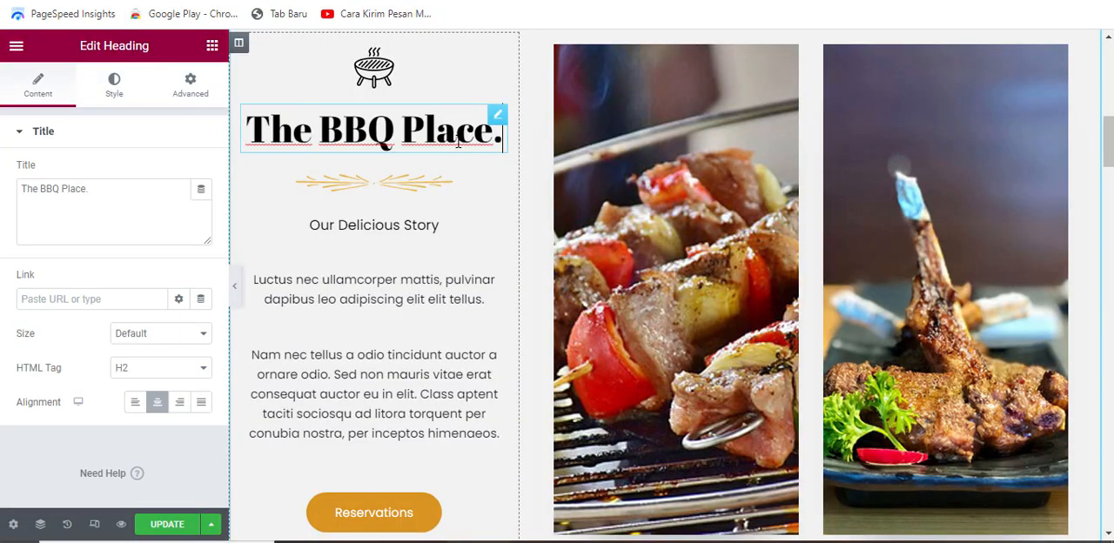
Step: Replace the "The BBQ Place." heading text with "Daging Sapi Terbaik Hanya di dagingsapi.bestfoyu.com"
drag(186, 219, 26, 190)
key(BackSpace)
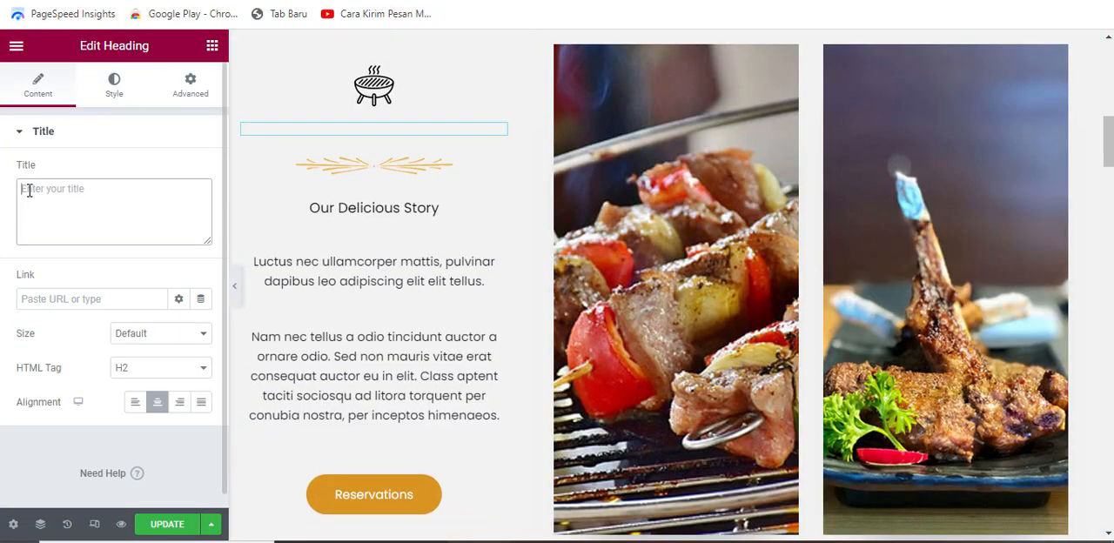
text(Daging Sapi Terbaik Hanya di dagingsapi.bestfoyu.com)
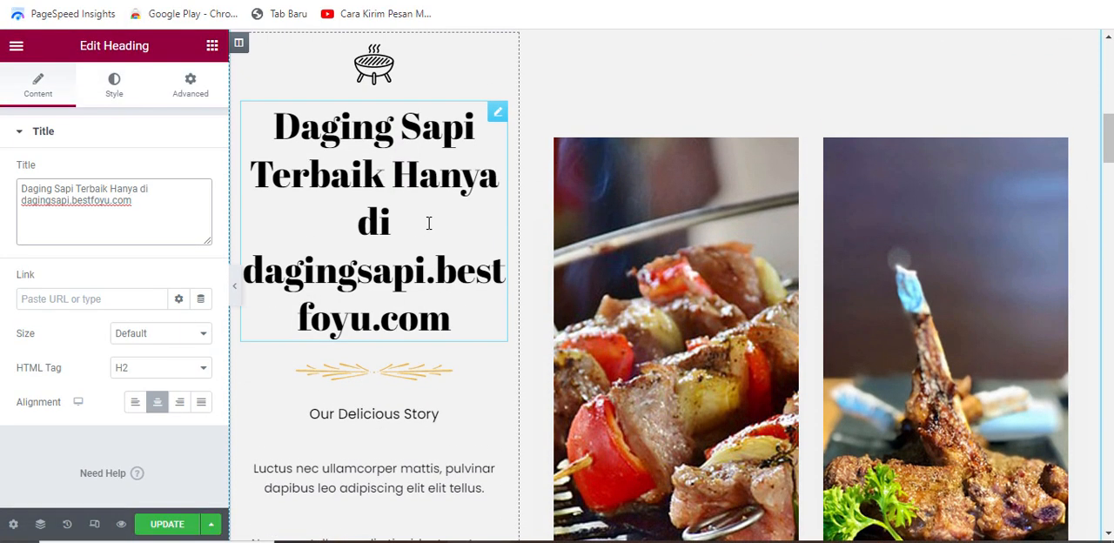
Step: Set the story heading's font size to about 24 px and check it at full page width
click(116, 97)
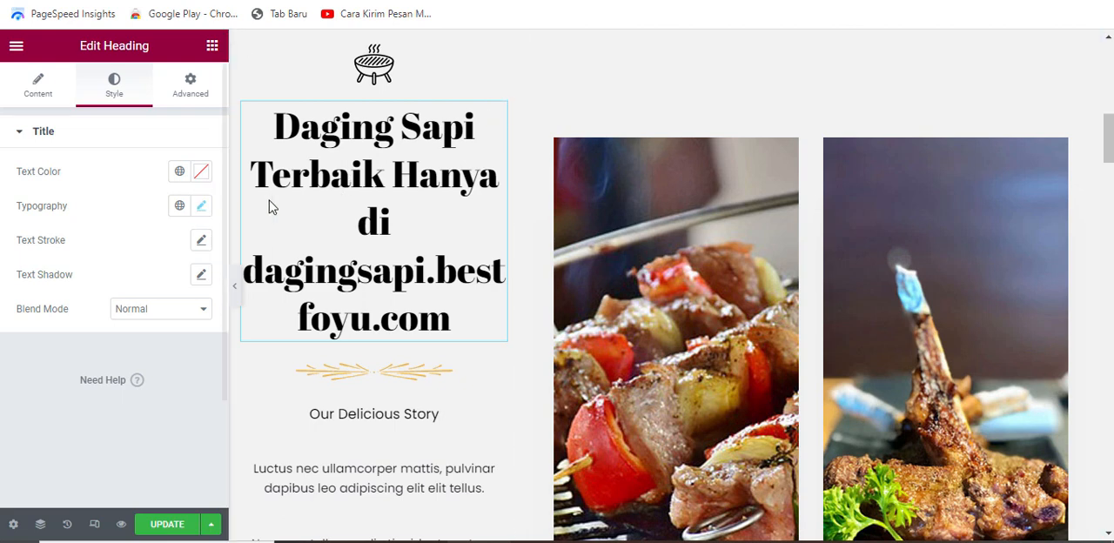
click(201, 210)
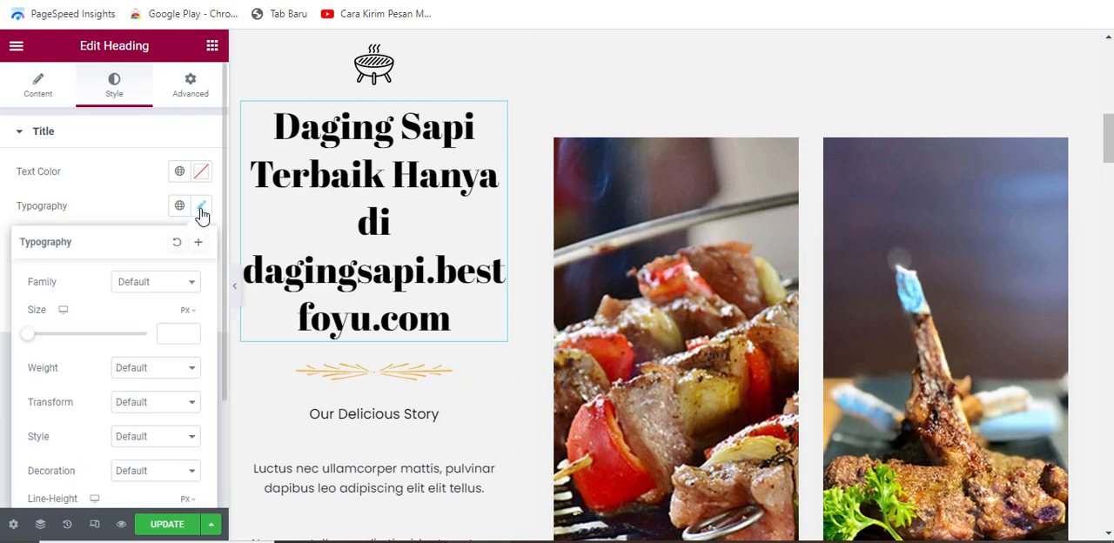
scroll(125, 281, down, 1)
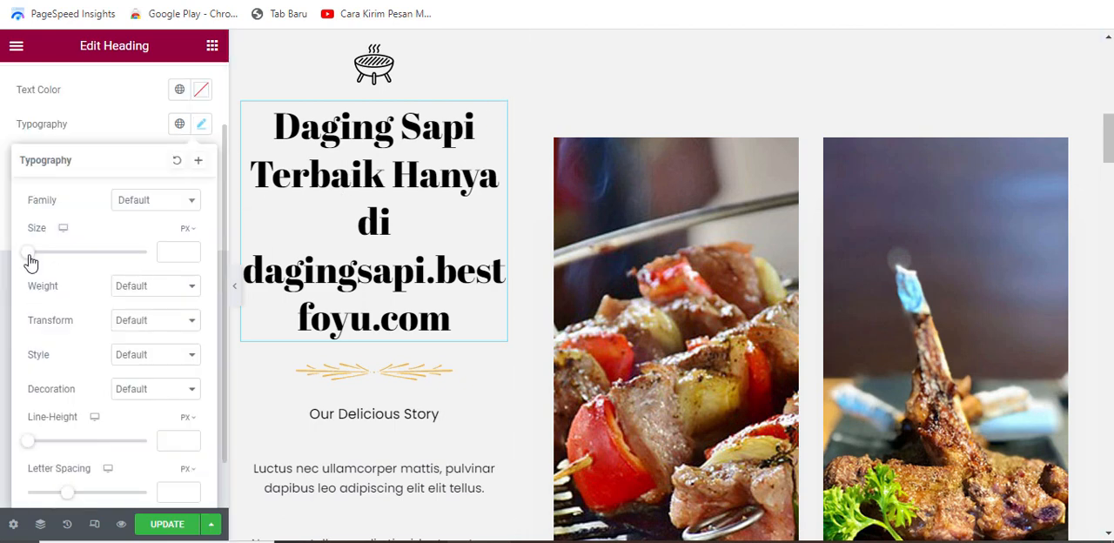
drag(32, 254, 42, 254)
click(189, 253)
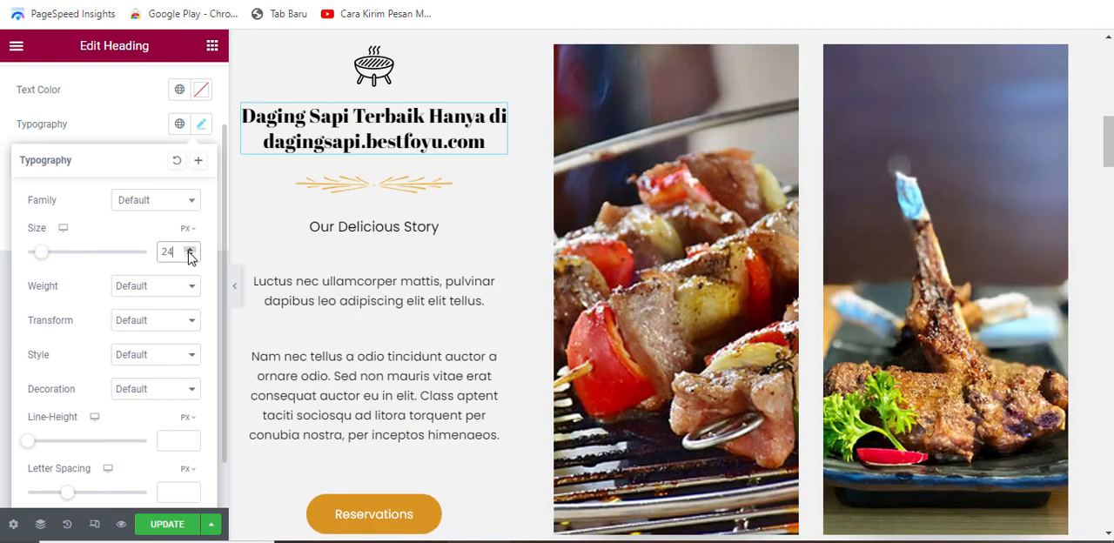
click(236, 287)
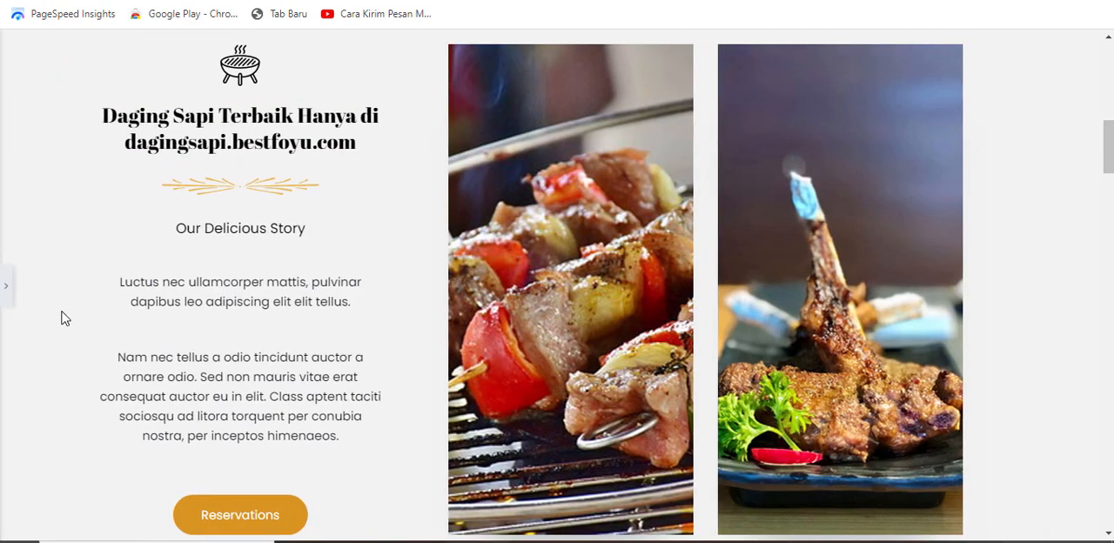
click(6, 286)
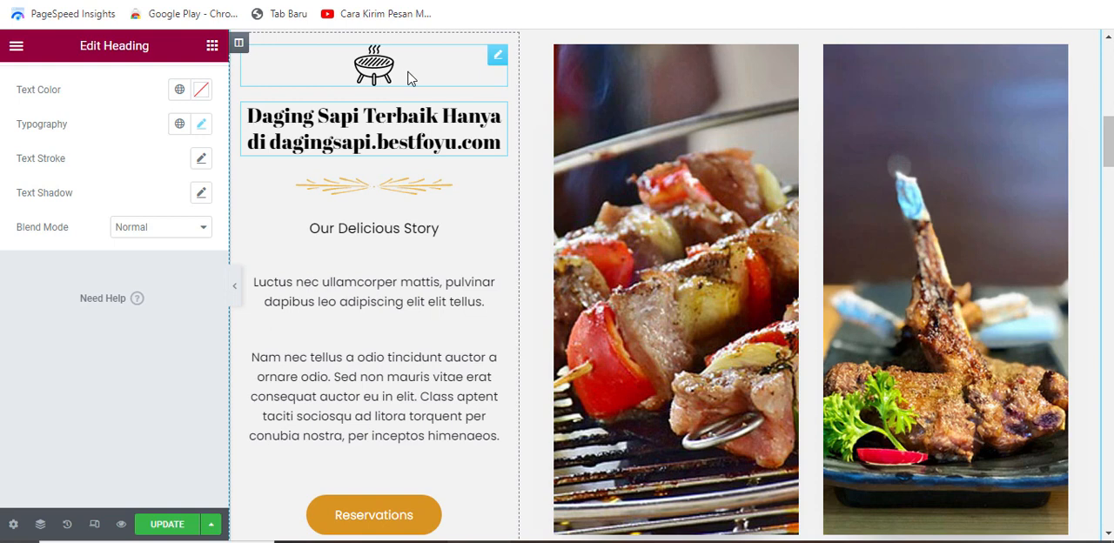
Step: Delete the grill icon image above the story heading
right_click(411, 77)
click(399, 75)
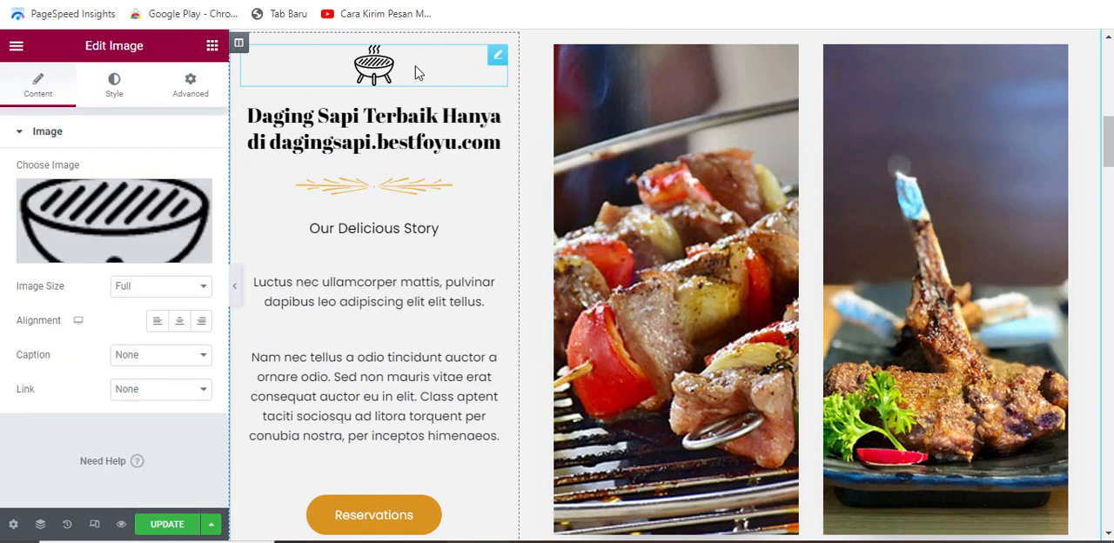
right_click(475, 63)
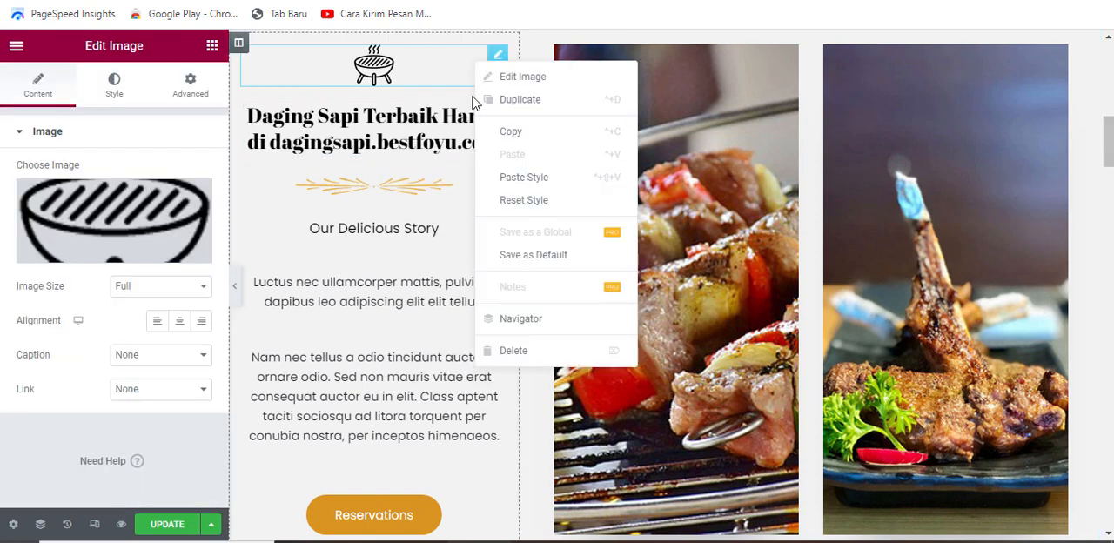
click(525, 352)
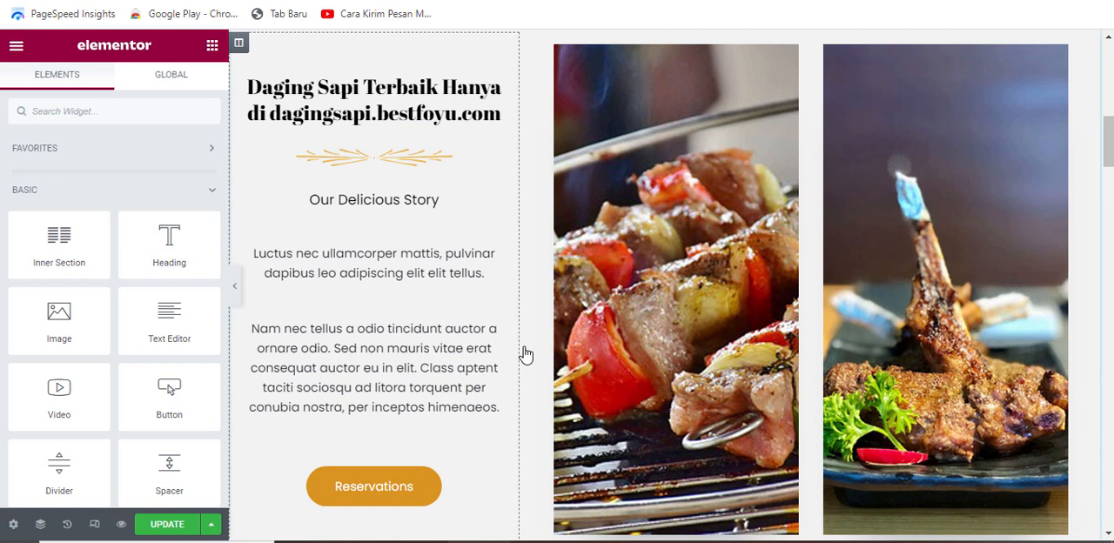
Step: Replace the "Our Delicious Story" subheading with the copied Indonesian text starting "Mencari daging sapi berkualitas tinggi dengan harga yang terjangkau?"
click(420, 225)
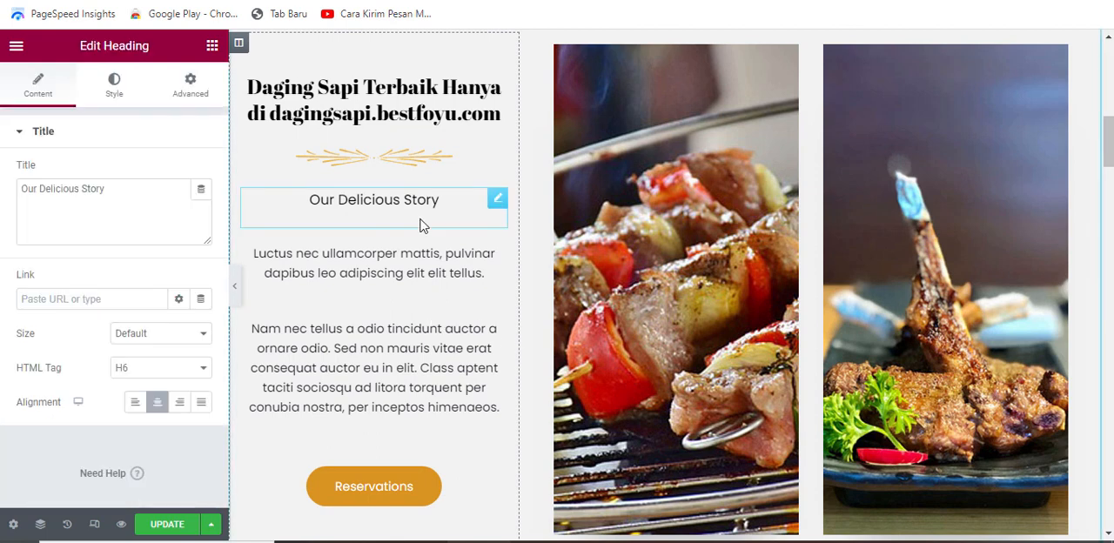
triple_click(25, 188)
key(BackSpace)
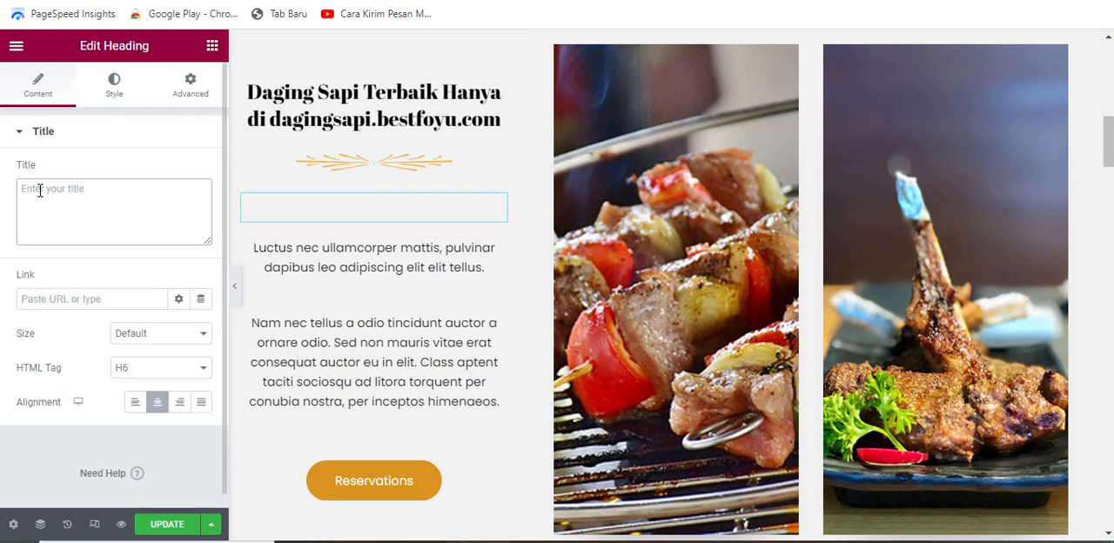
text(Mencari daging sapi berkualitas tinggi dengan harga yang terjangkau? Look no further! Kami menawarkan produk daging sapi terbaik yang tersedia, dengan kualitas dan harga yang tidak dapat ditemukan di tempat lain.)
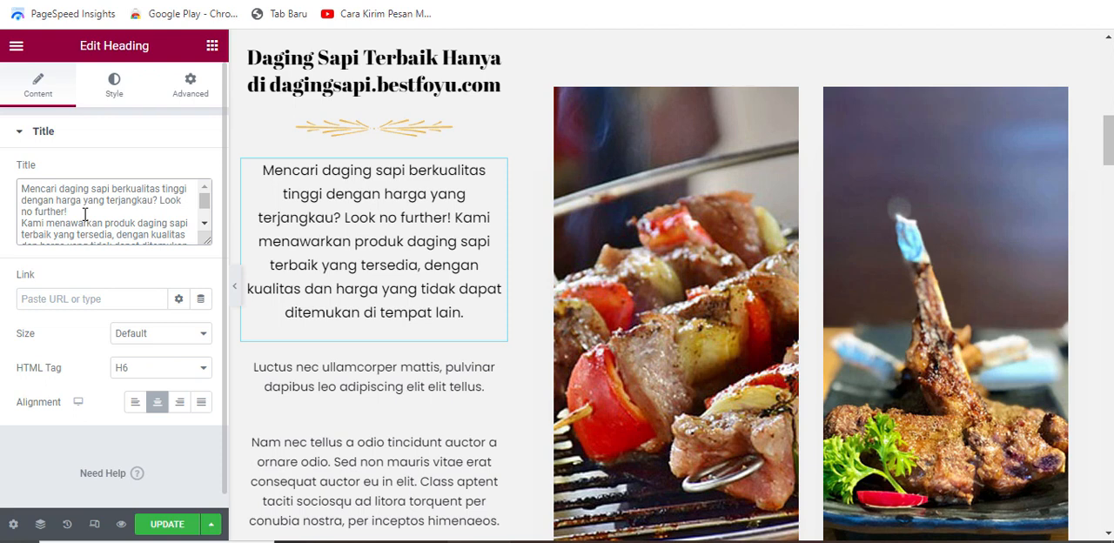
Step: Check the new subheading at full page width and set its line height to about 22 px
click(114, 85)
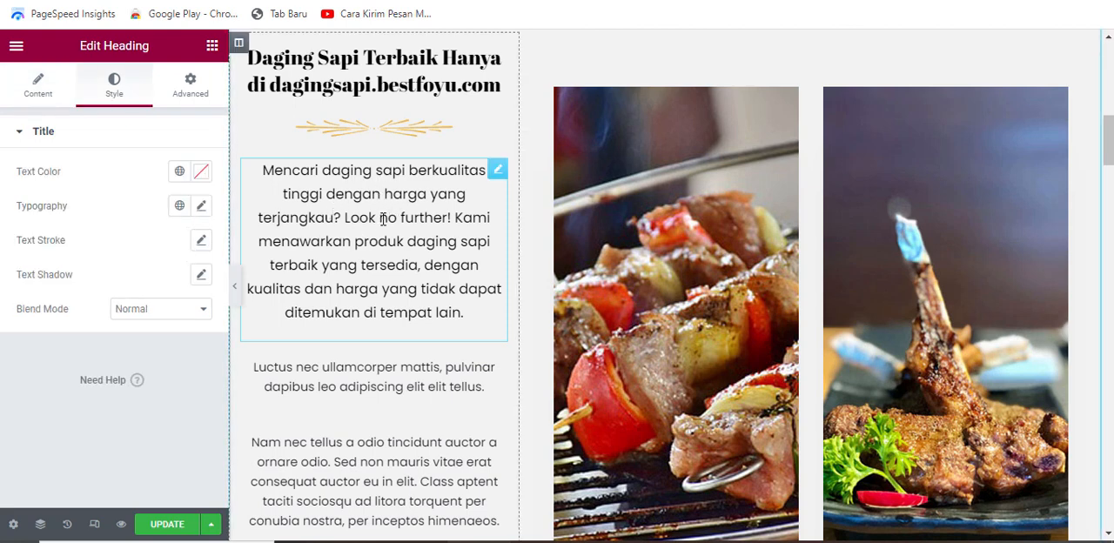
key(ctrl+p)
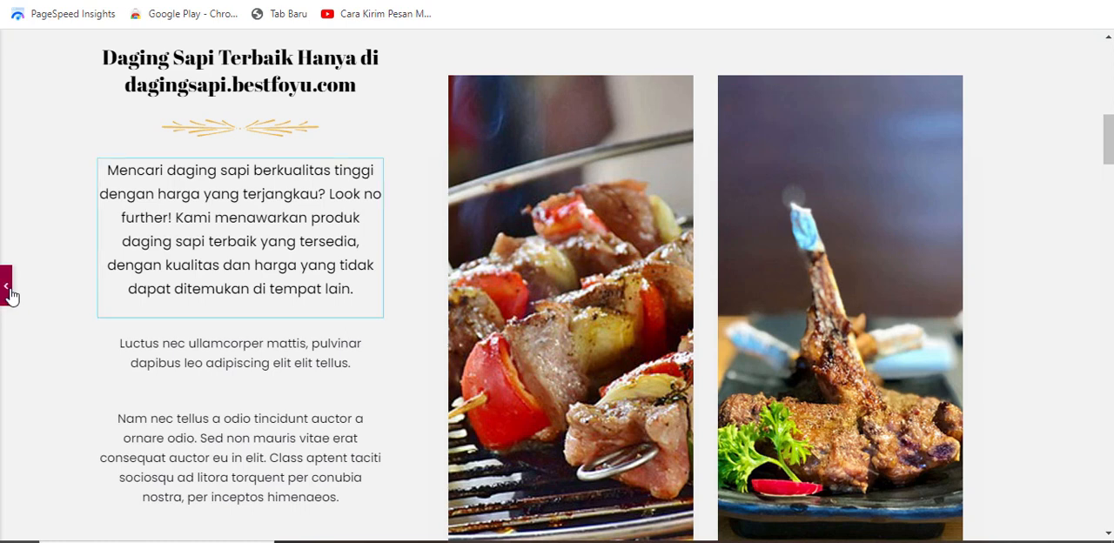
click(9, 294)
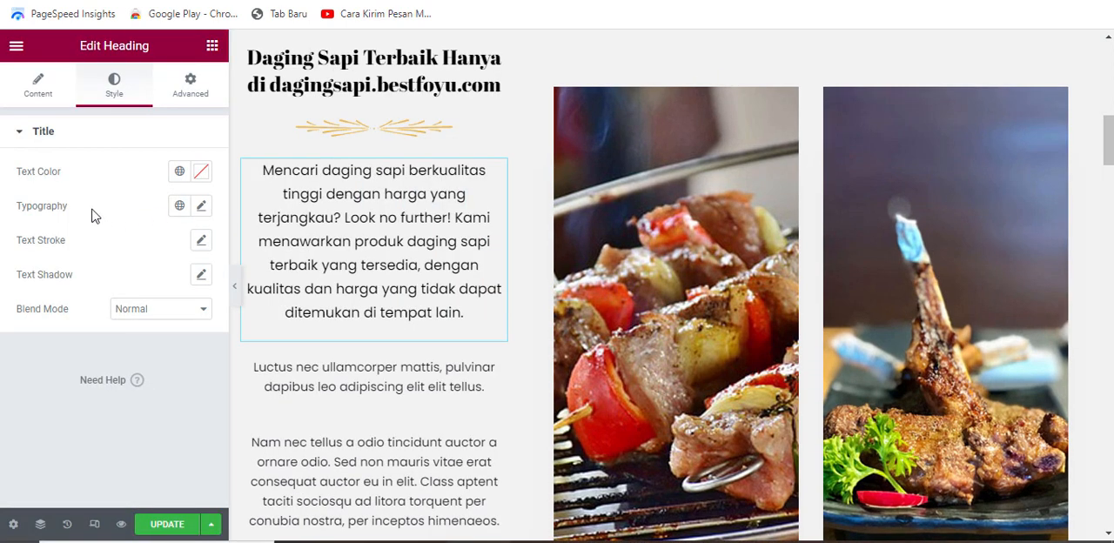
click(202, 209)
scroll(170, 335, down, 3)
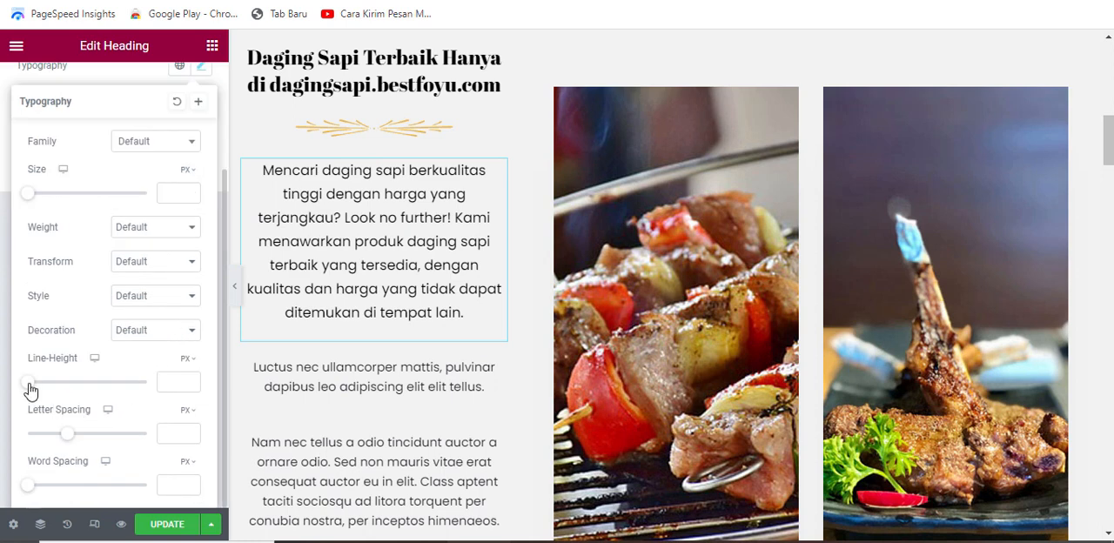
drag(29, 385, 53, 386)
click(189, 381)
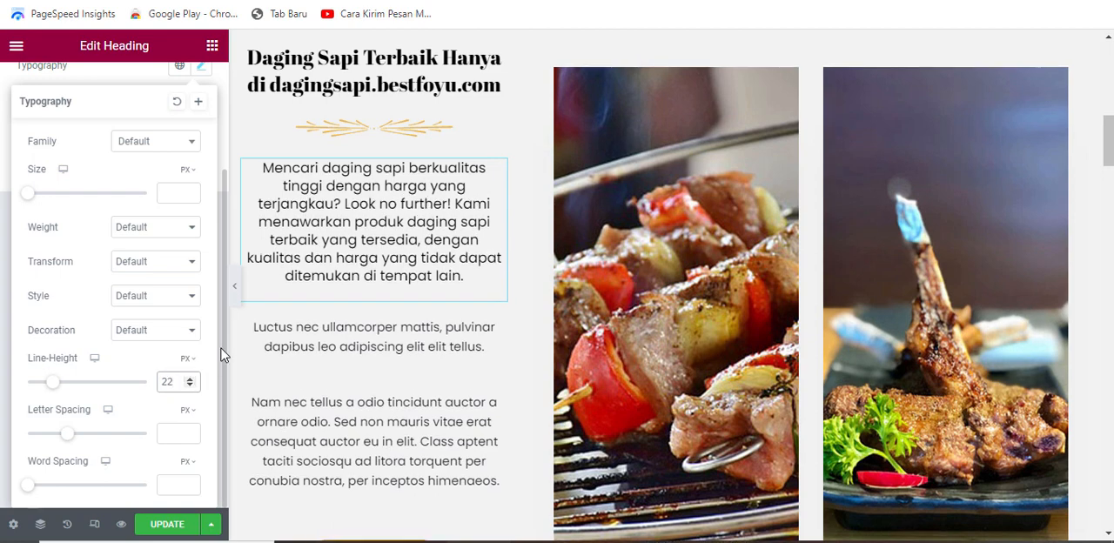
click(236, 294)
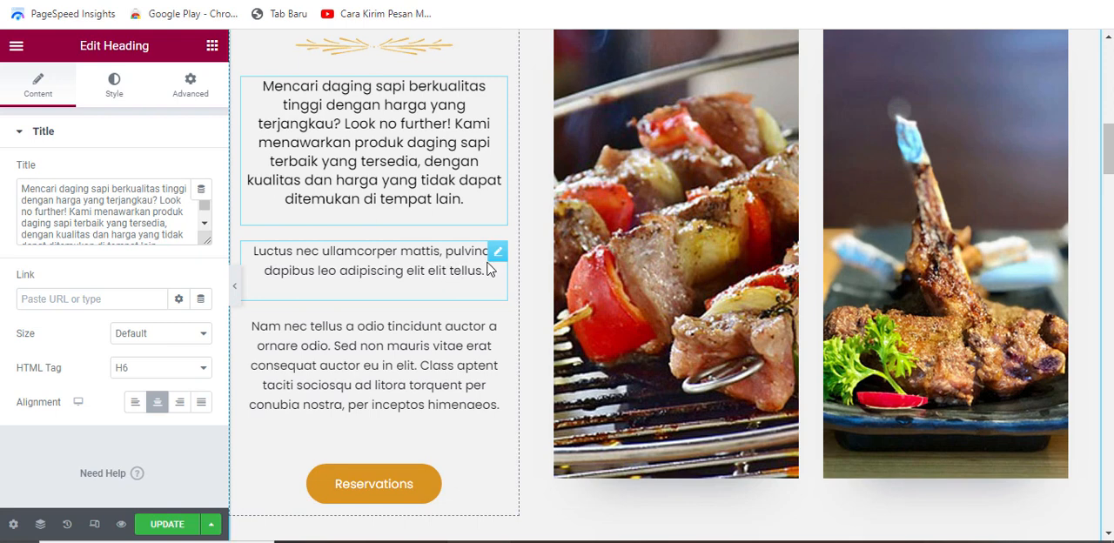
Step: Replace the "Luctus nec ullamcorper" placeholder paragraph with the copied text starting "Kami bekerja sama dengan peternak-peternak terpercaya"
click(489, 270)
key(ctrl+a)
key(Delete)
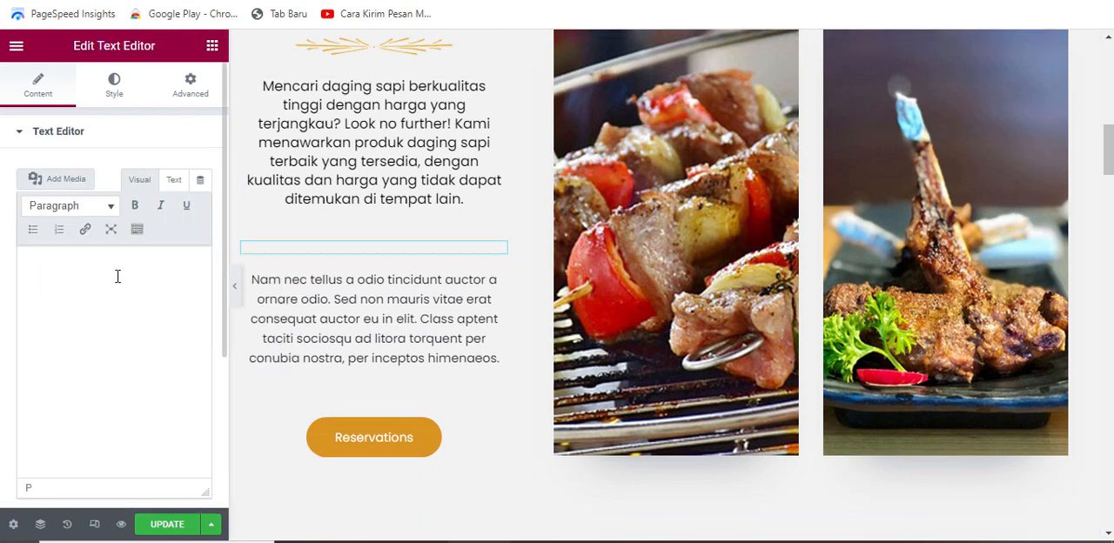
scroll(336, 305, up, 1)
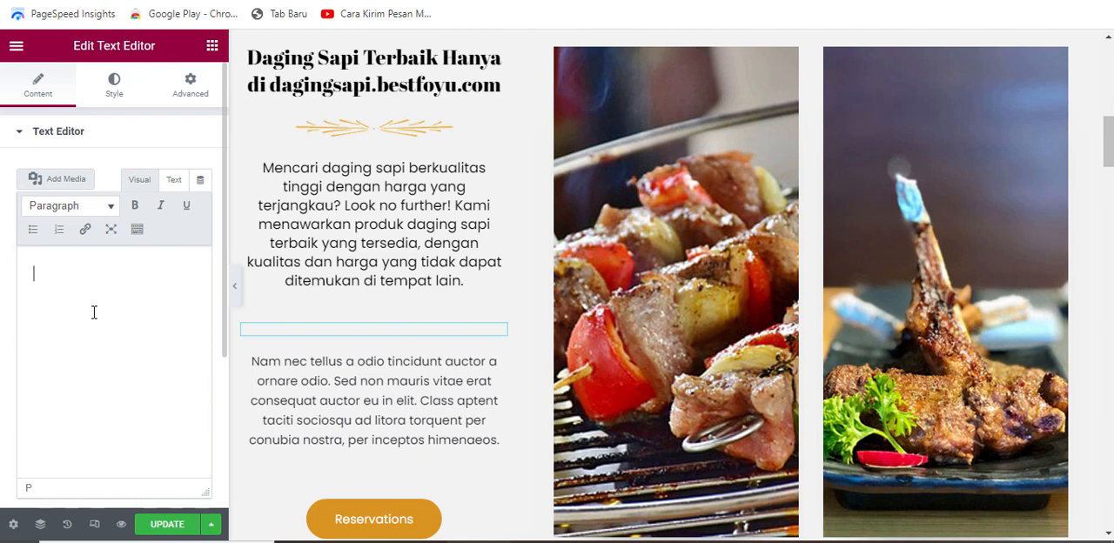
click(41, 275)
text(Kami bekerja sama dengan peternak-peternak terpercaya untuk memastikan bahwa setiap produk daging sapi yang kami jual adalah segar dan berkualitas tinggi. Kami juga menawarkan berbagai pilihan produk daging sapi, termasuk jantung sapi panggang, iga sapi, buntut sapi, kikil, babat dan daging sapi giling, sehingga Anda dapat memilih yang sesuai dengan kebutuhan Anda.)
Step: Remove the unwanted line breaks inside the pasted paragraph, including the one between "babat" and "dan daging sapi giling"
click(35, 386)
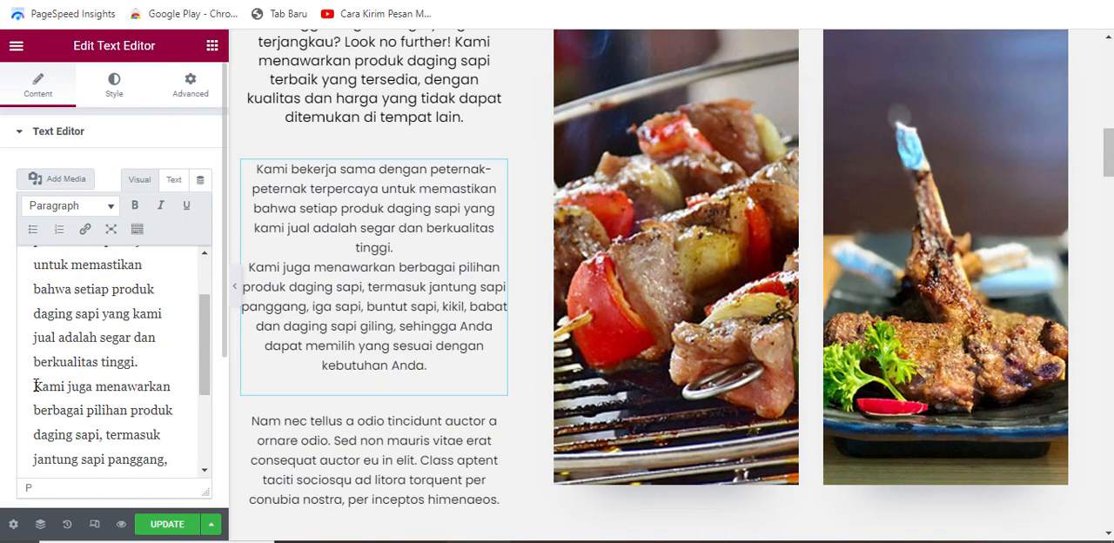
key(BackSpace)
scroll(35, 386, down, 2)
click(33, 376)
key(BackSpace)
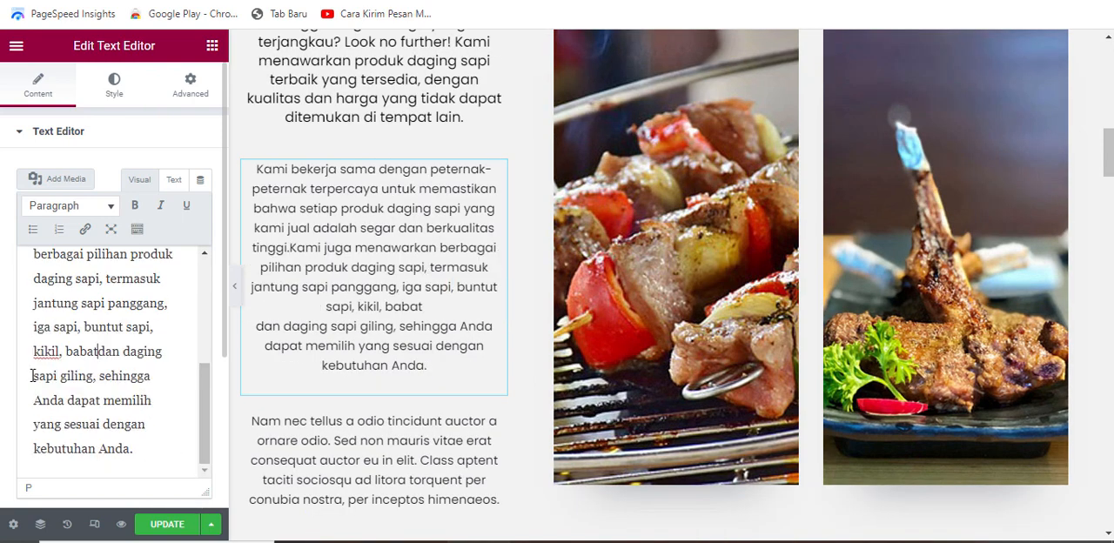
Step: Replace the "Nam nec tellus" placeholder paragraph with the copied text starting "Tak perlu khawatir tentang harga"
scroll(497, 256, down, 2)
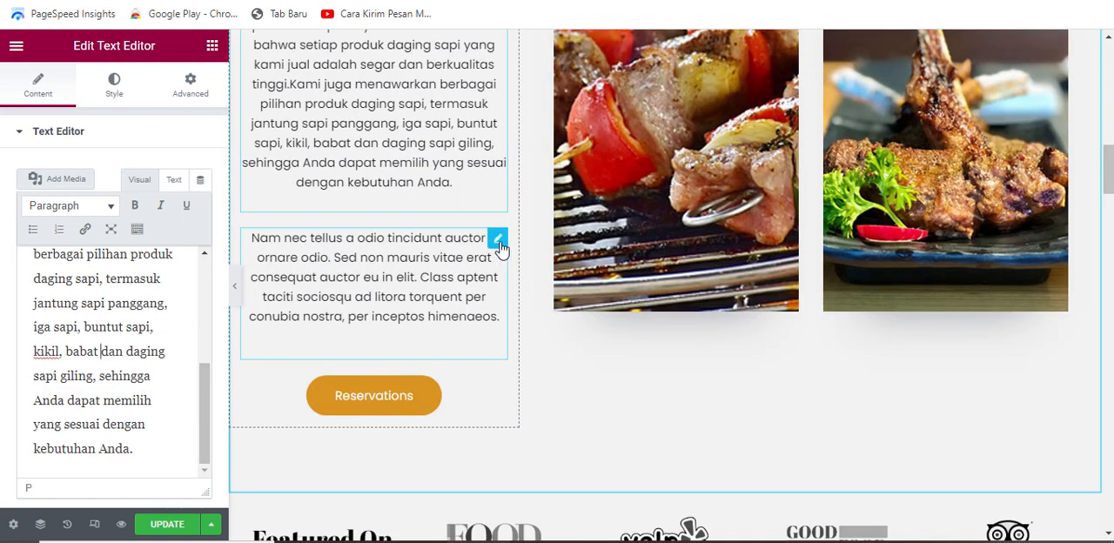
click(498, 241)
drag(34, 277, 185, 449)
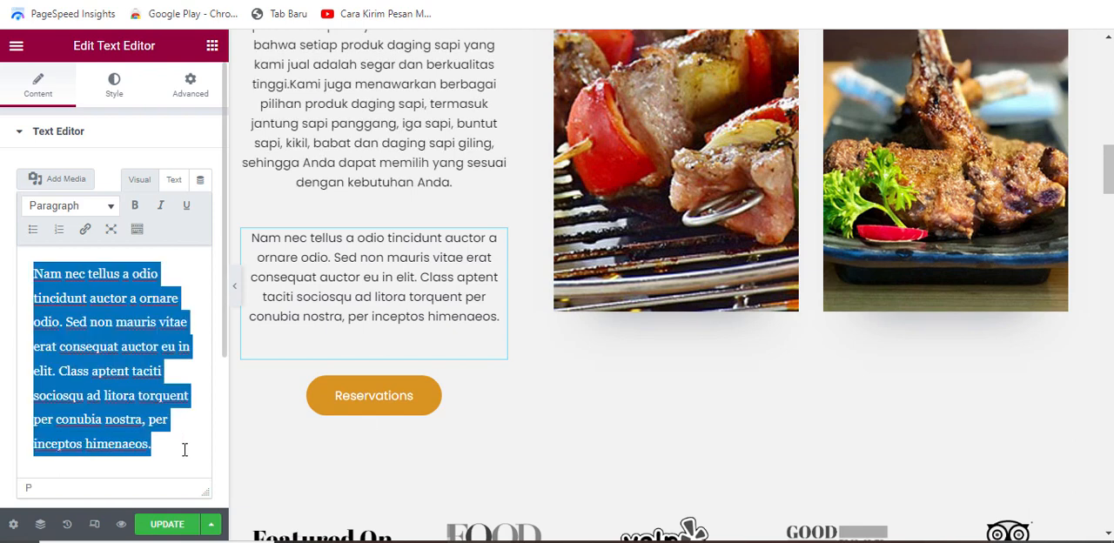
key(BackSpace)
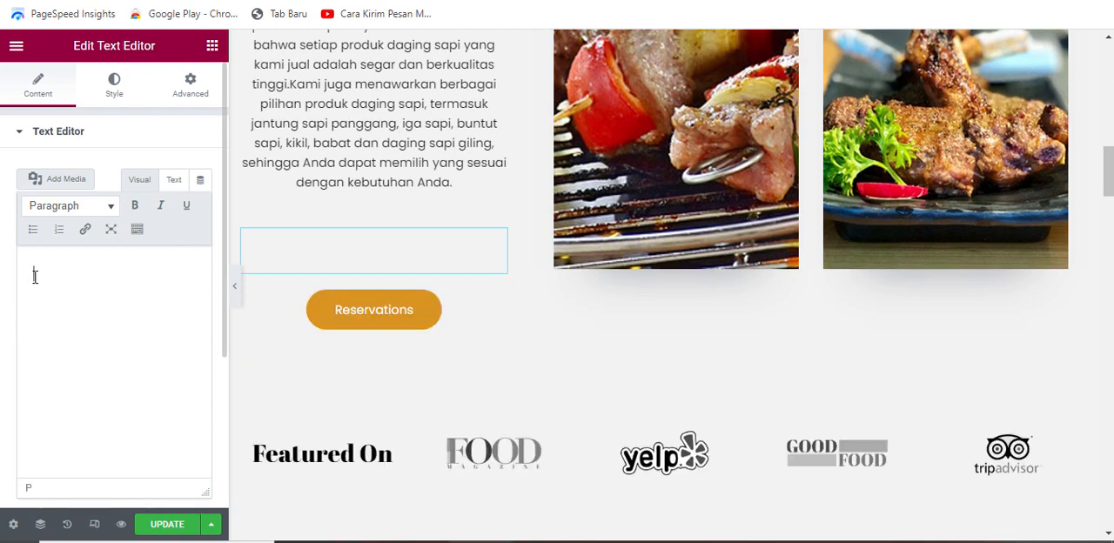
text(Tak perlu khawatir tentang harga, karena kami menawarkan produk daging sapi dengan harga yang terjangkau dan kompetitif. Anda dapat membeli produk daging sapi dengan mudah melalui situs web kami, dan kami akan mengirimkannya ke rumah Anda dalam waktu singkat.)
Step: Review the rewritten story section's heading and paragraphs at full page width
scroll(657, 243, up, 2)
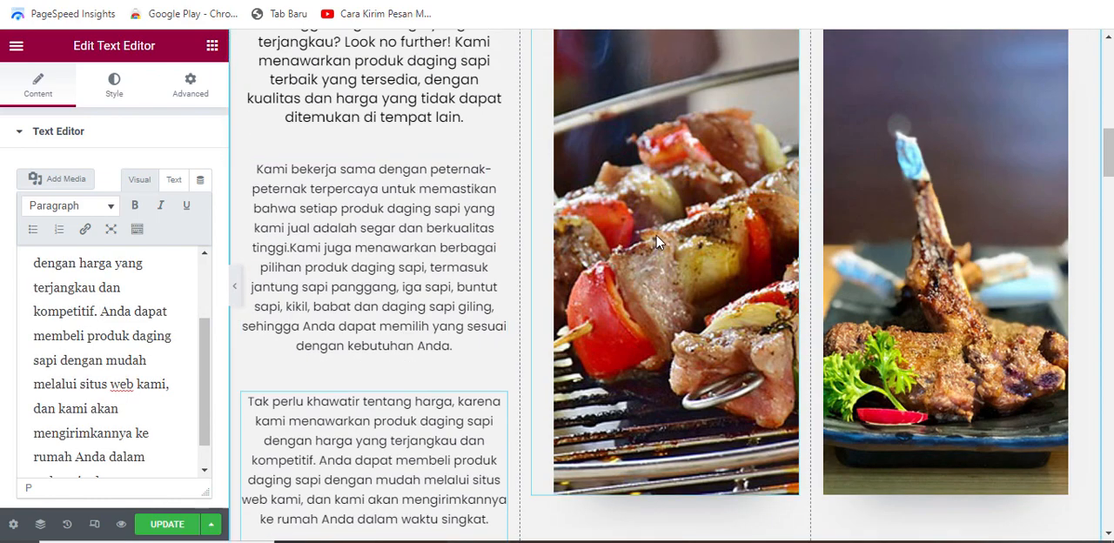
scroll(656, 242, up, 1)
scroll(640, 248, down, 2)
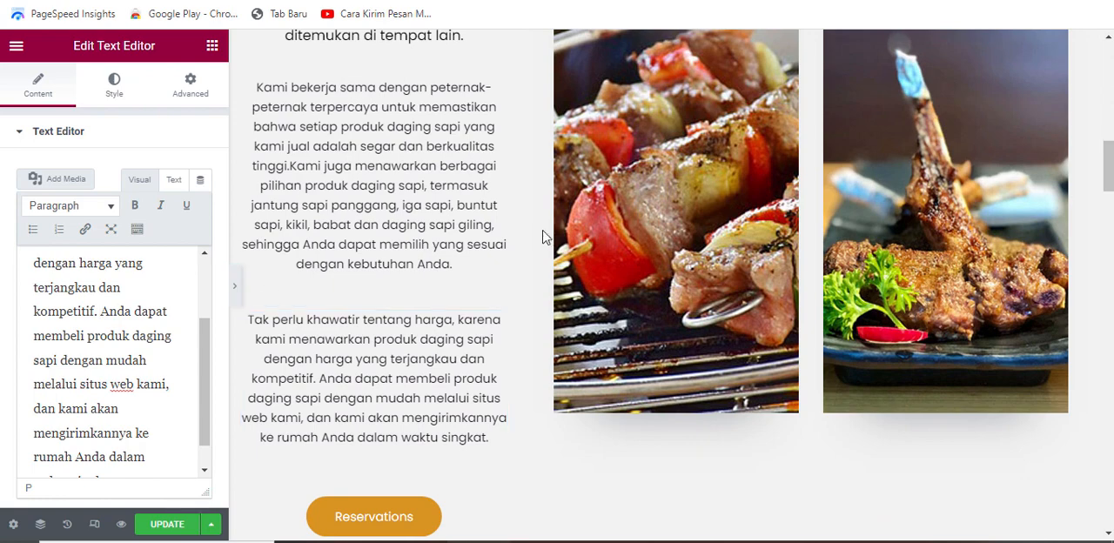
click(235, 286)
scroll(358, 331, up, 2)
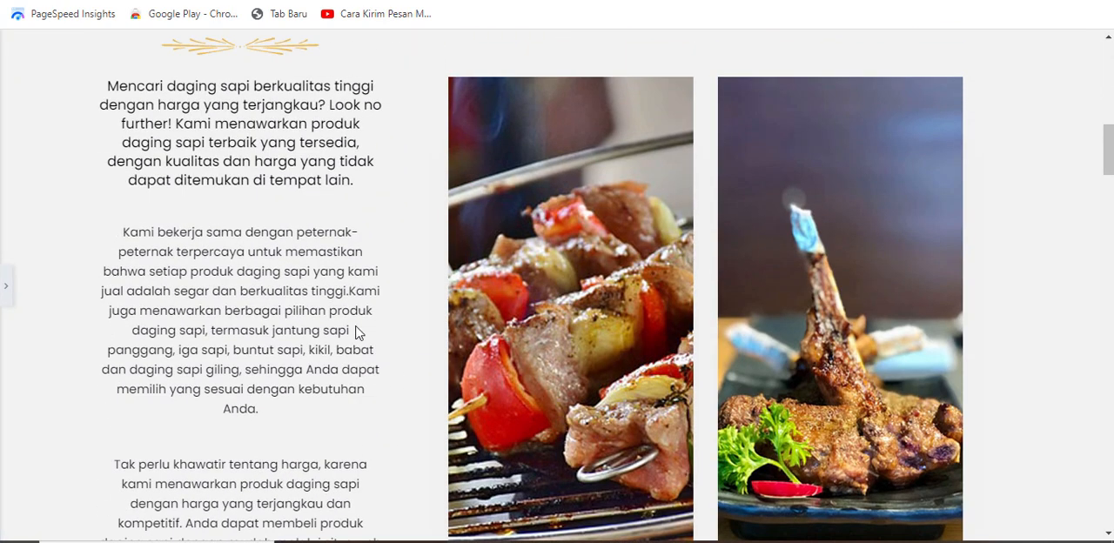
scroll(361, 308, up, 1)
scroll(897, 215, down, 3)
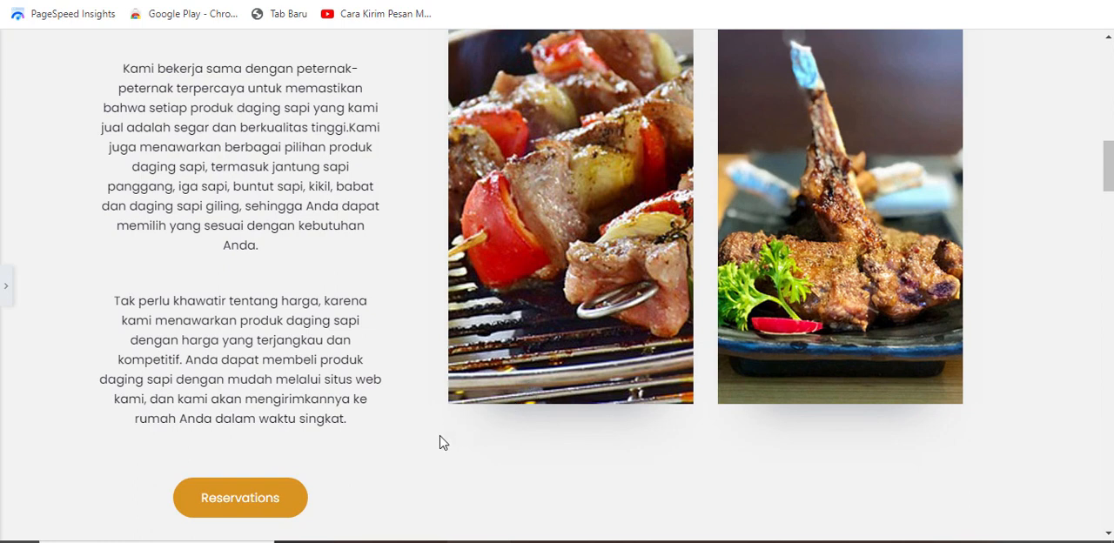
scroll(427, 431, up, 1)
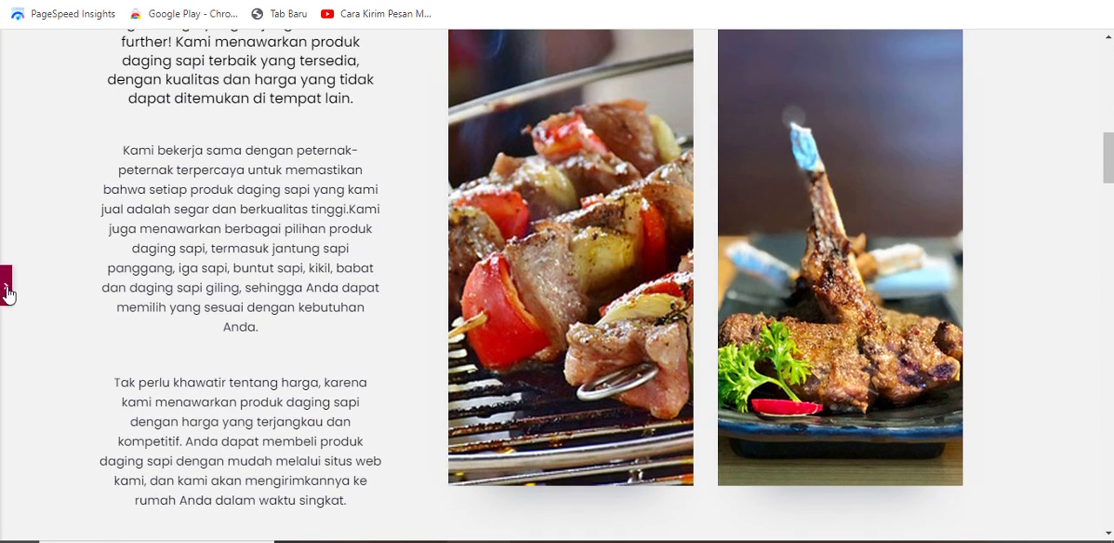
click(7, 287)
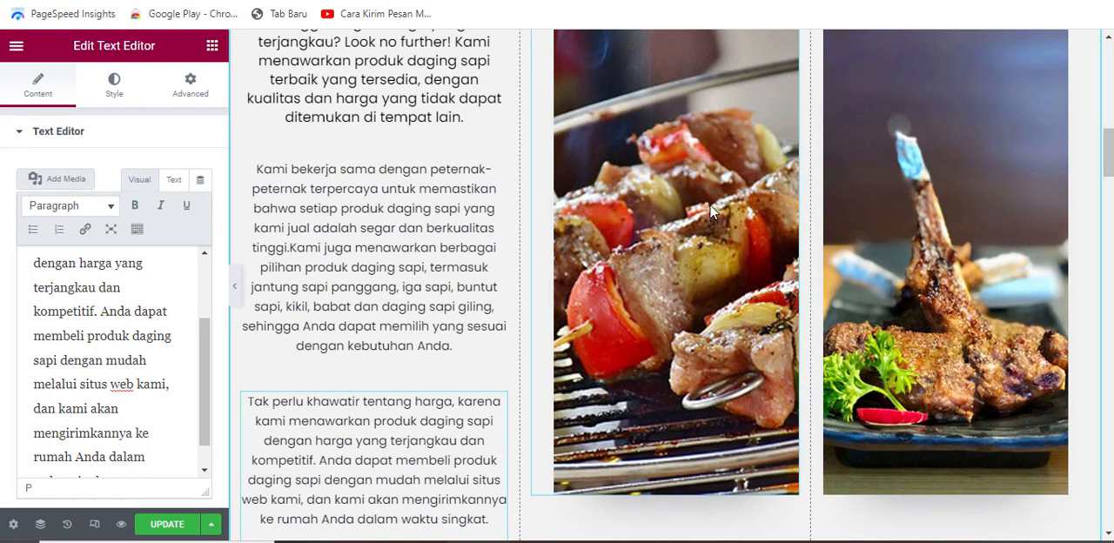
Step: Start replacing the grilled skewers image in the story section by uploading a raw beef photo from the computer
scroll(745, 207, up, 2)
scroll(868, 276, down, 1)
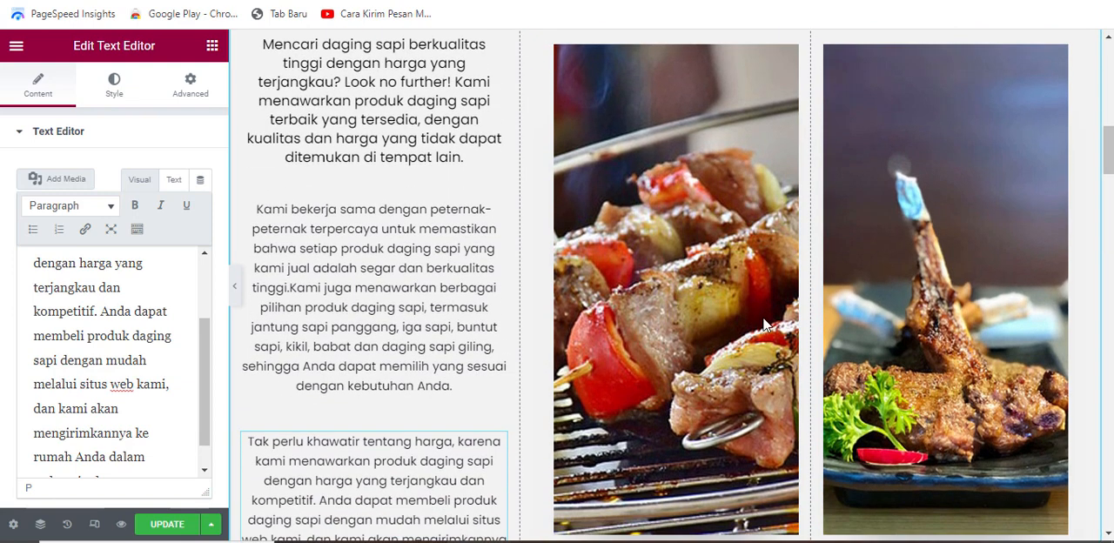
scroll(687, 258, up, 1)
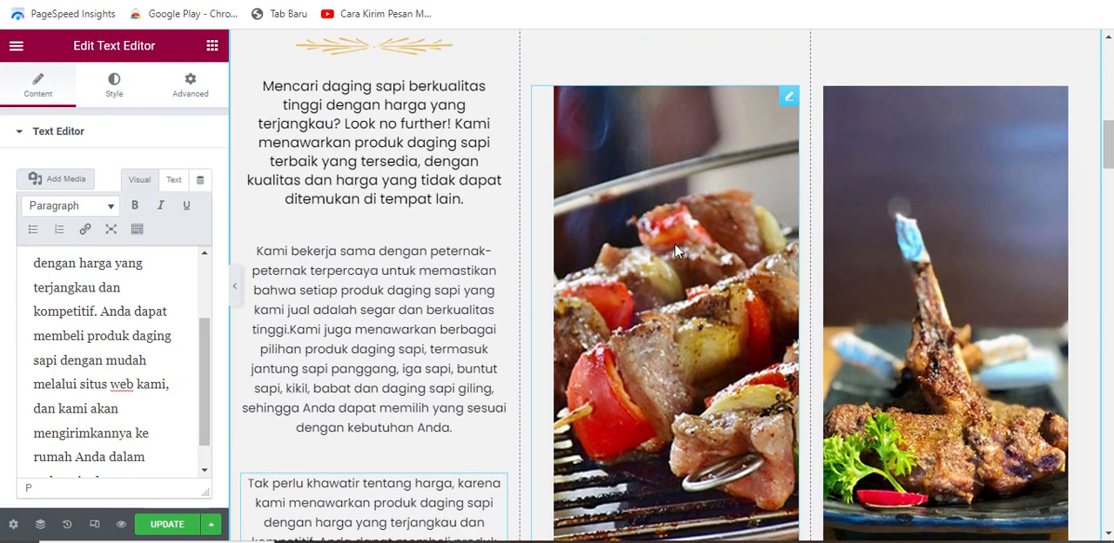
click(789, 102)
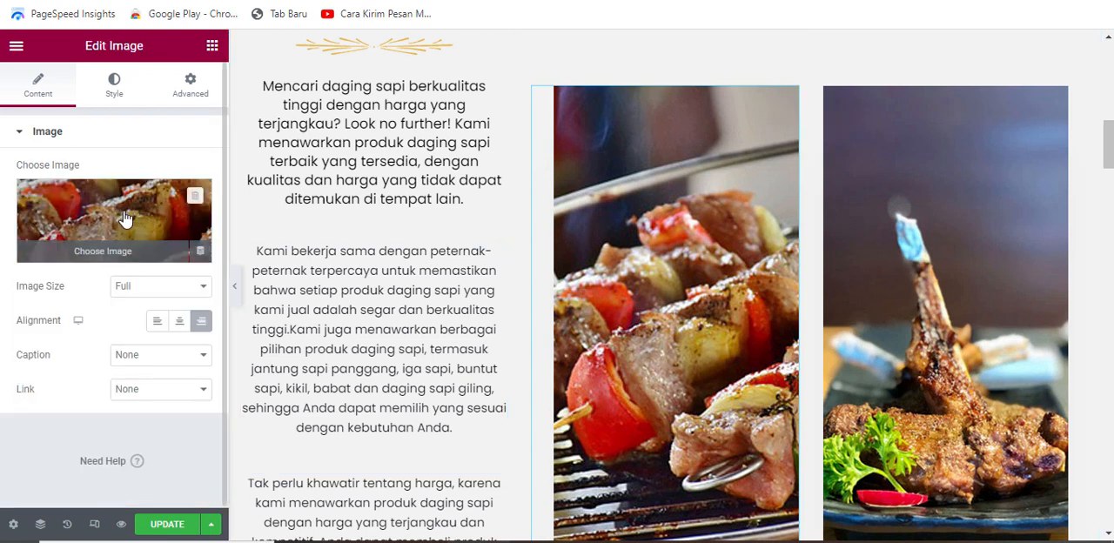
click(124, 223)
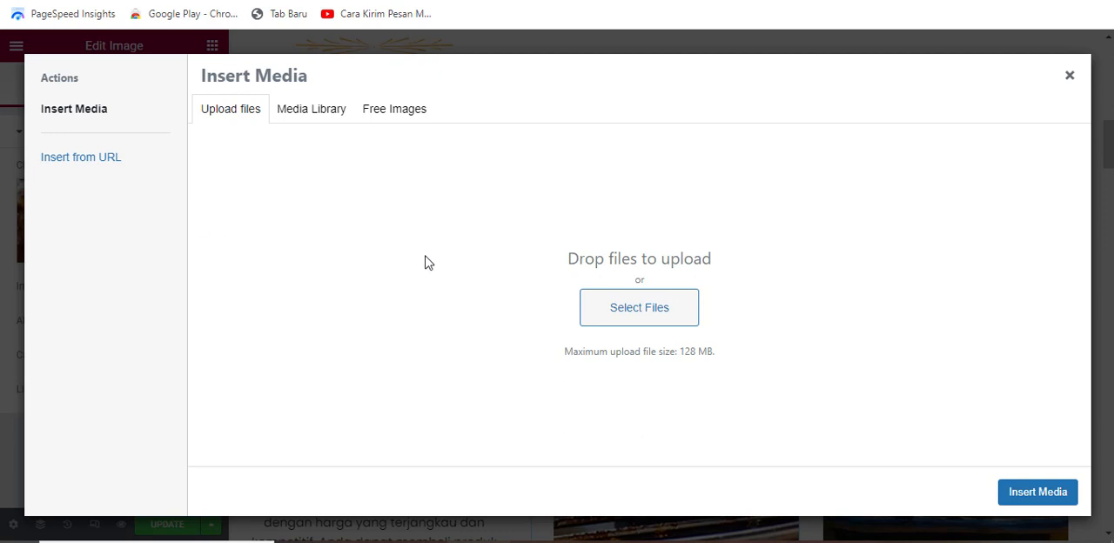
click(626, 301)
double_click(659, 202)
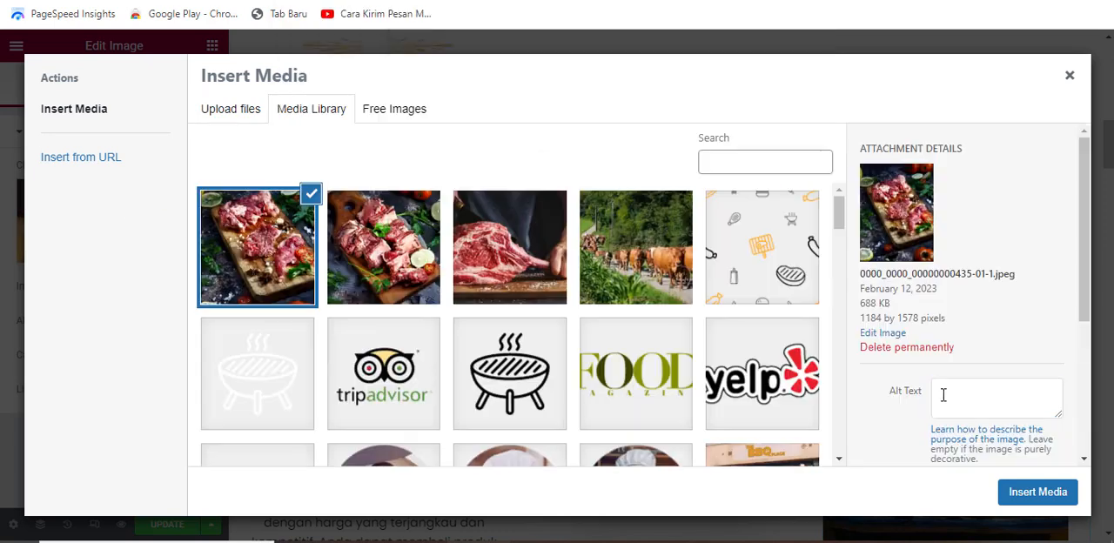
click(942, 393)
text(daging)
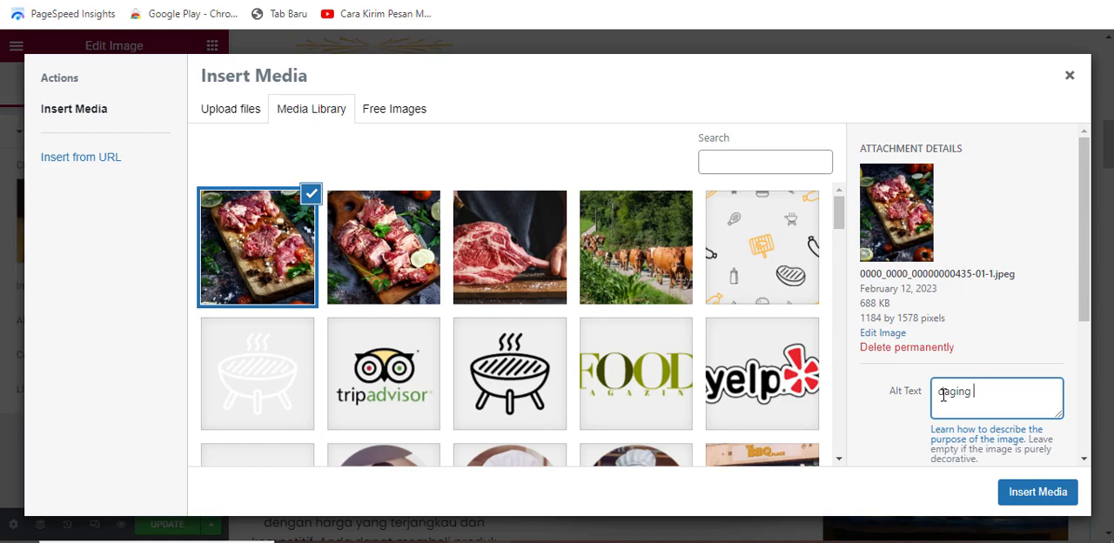
text(sapi segar)
click(1037, 492)
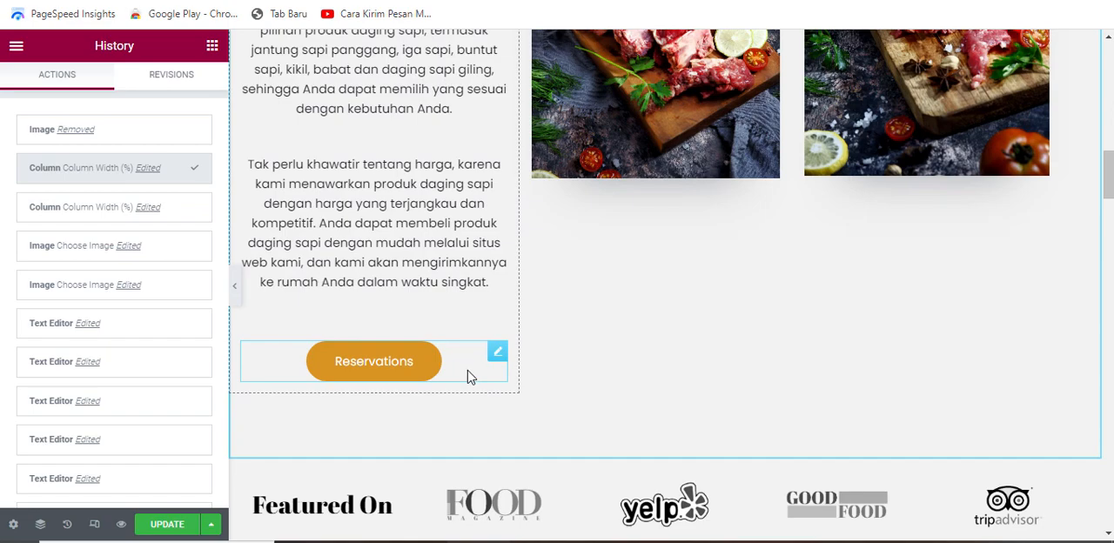
Step: Change the text of the "Reservations" button below the story paragraphs to "LIHAT MENU"
scroll(475, 372, up, 10)
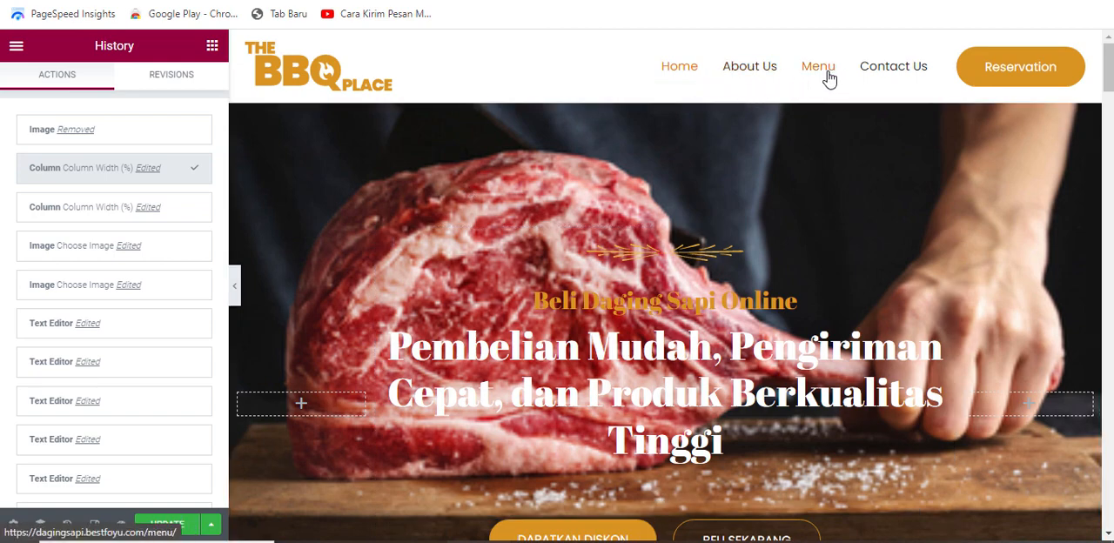
scroll(813, 105, down, 4)
scroll(580, 273, down, 8)
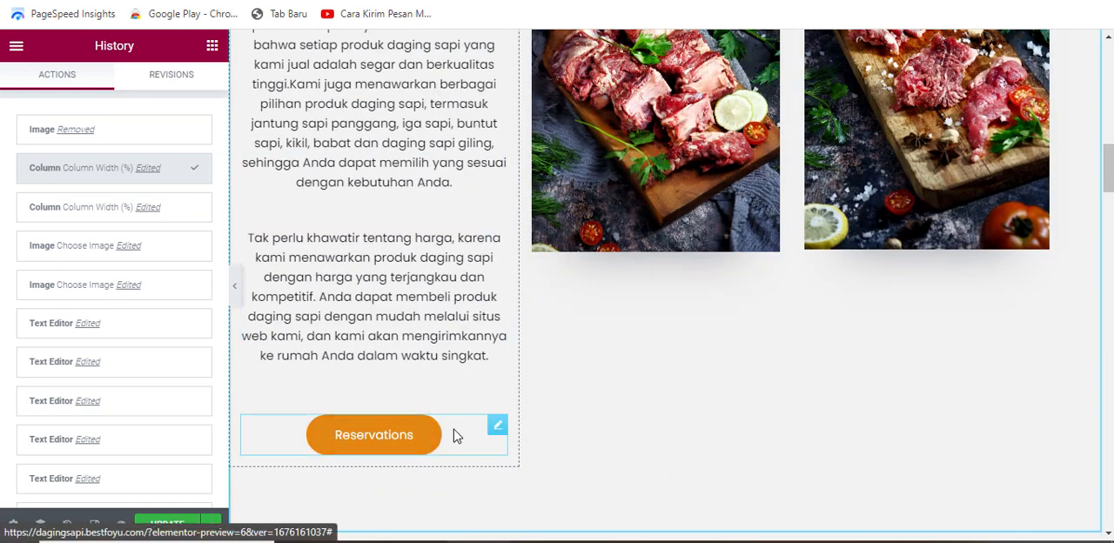
click(467, 437)
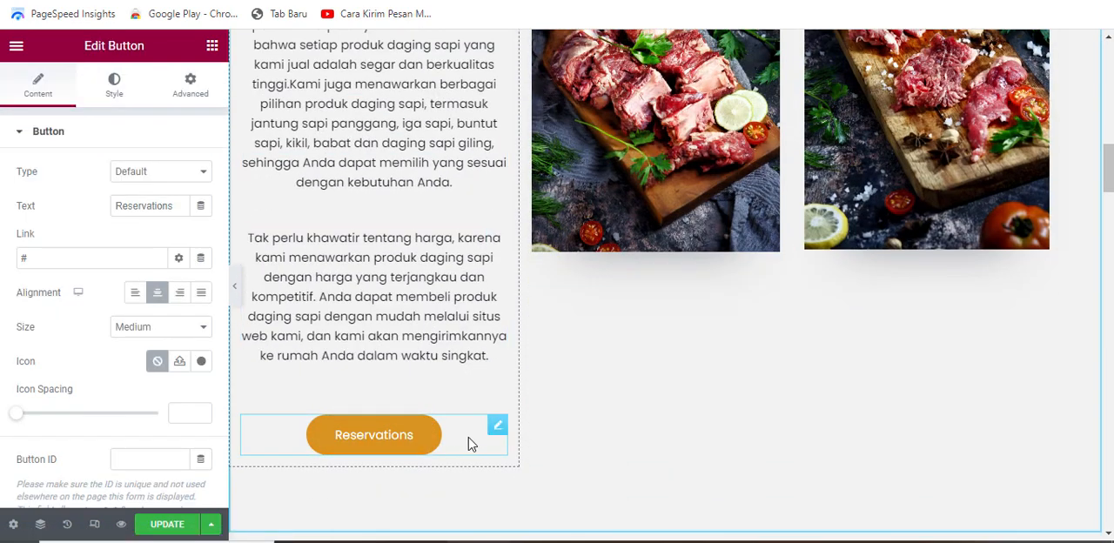
click(75, 260)
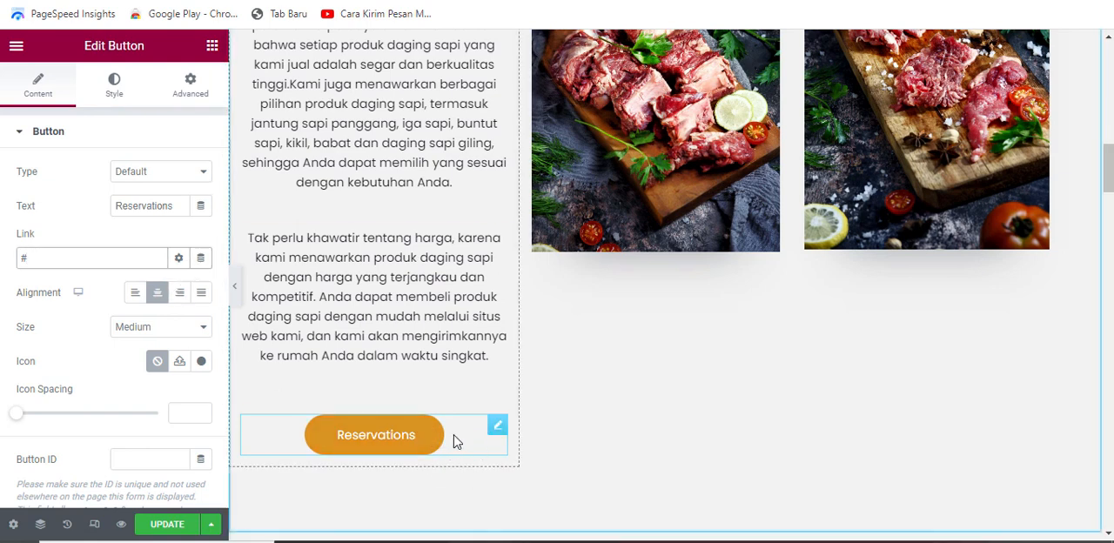
drag(182, 207, 102, 210)
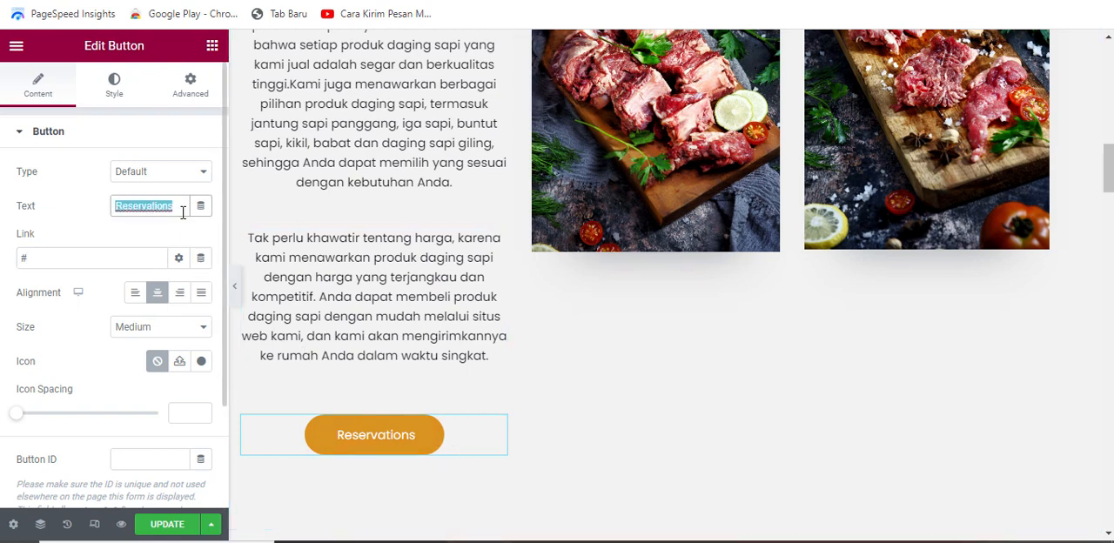
text(LIHAT MENU)
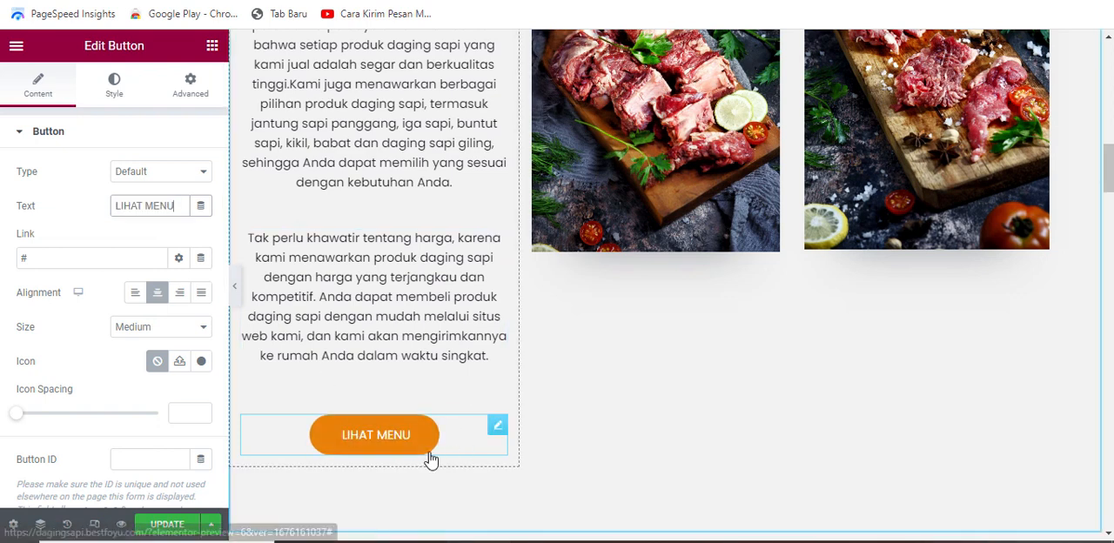
scroll(430, 457, down, 1)
scroll(438, 384, up, 1)
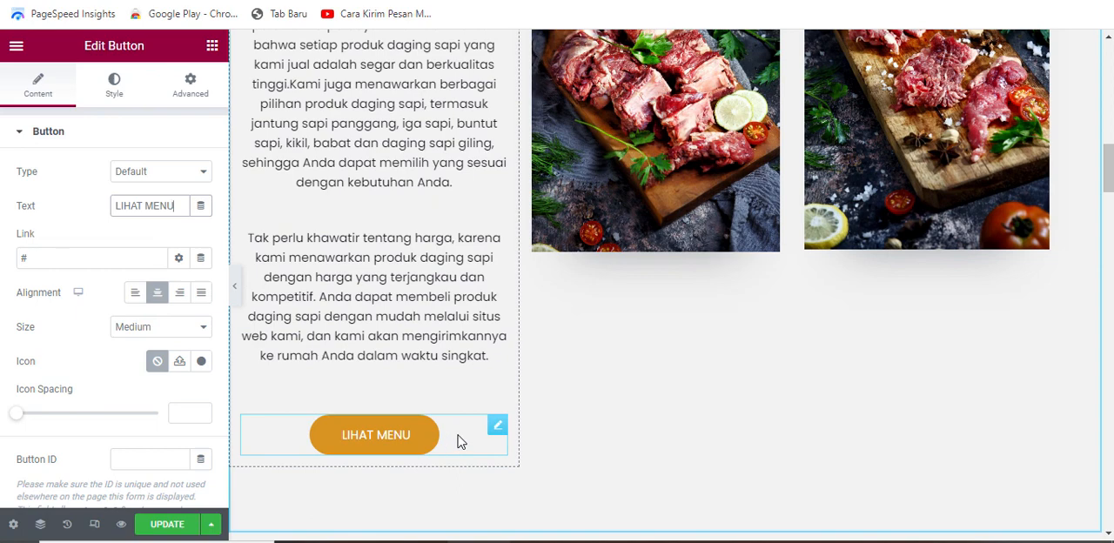
Step: Preview the site, look through its Menu page and copy that page's URL
click(122, 524)
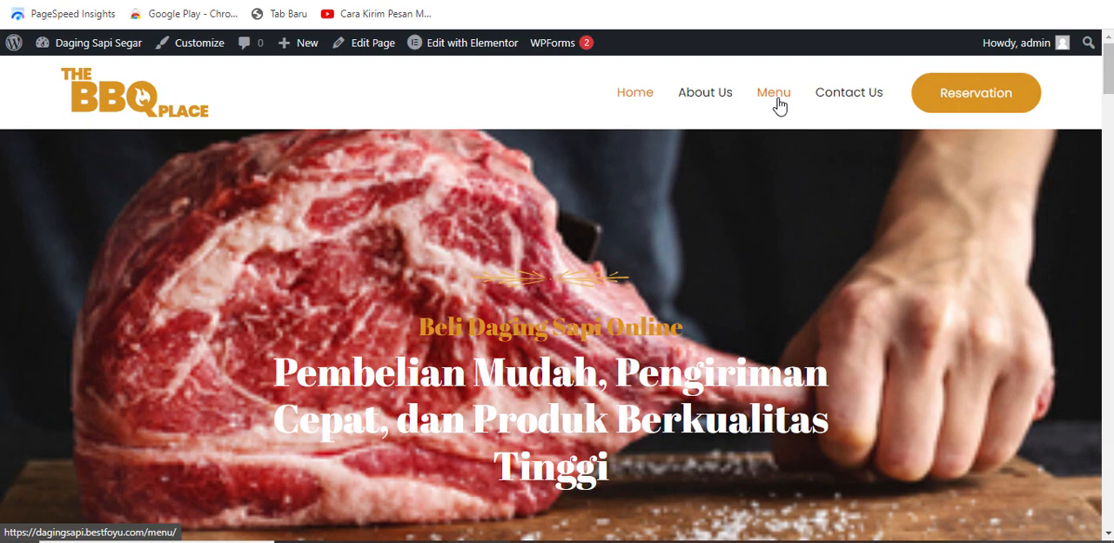
click(780, 105)
scroll(598, 262, down, 5)
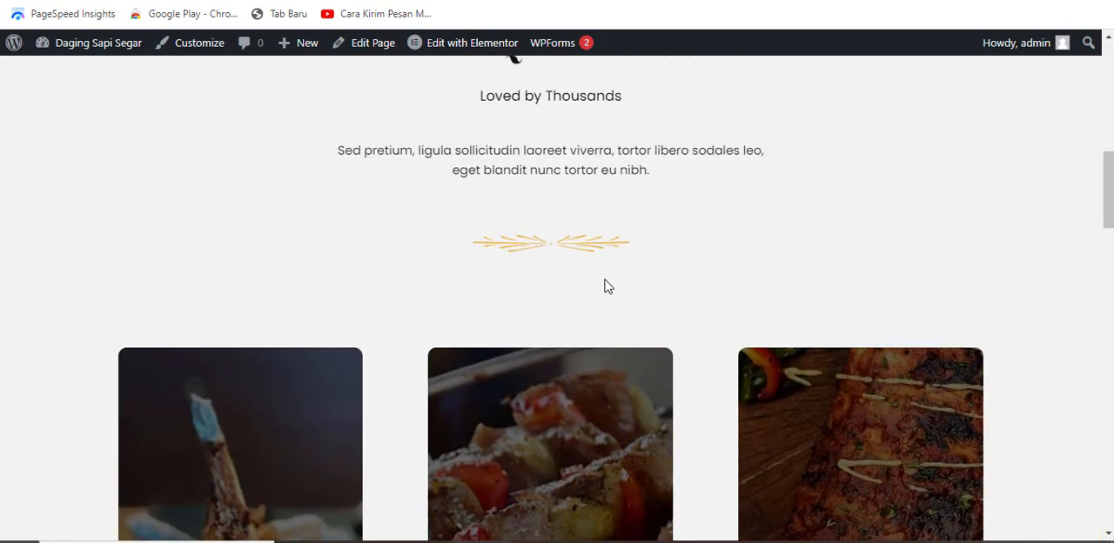
scroll(595, 329, down, 7)
scroll(597, 333, up, 15)
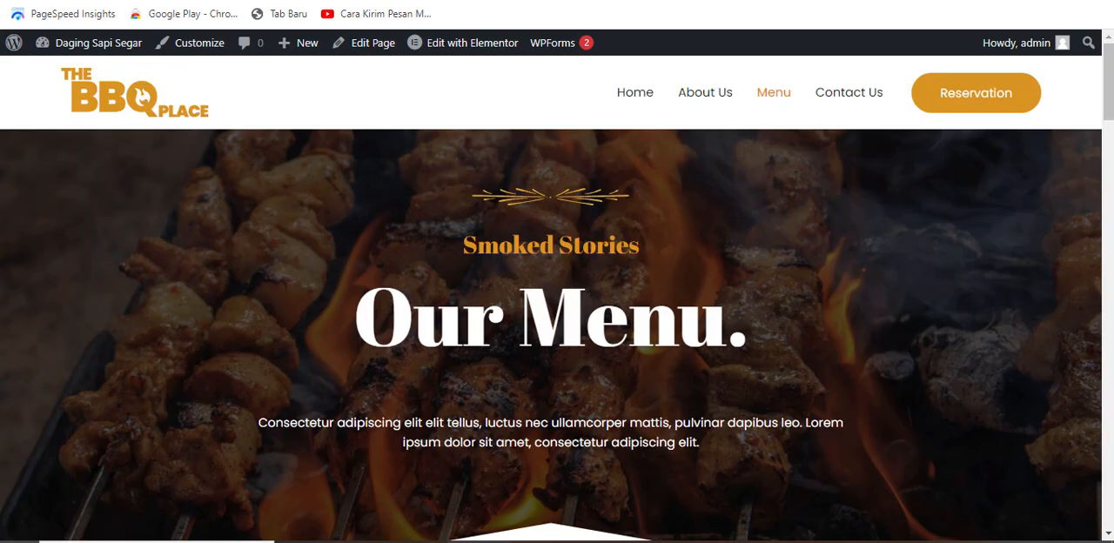
right_click(171, 1)
key(Escape)
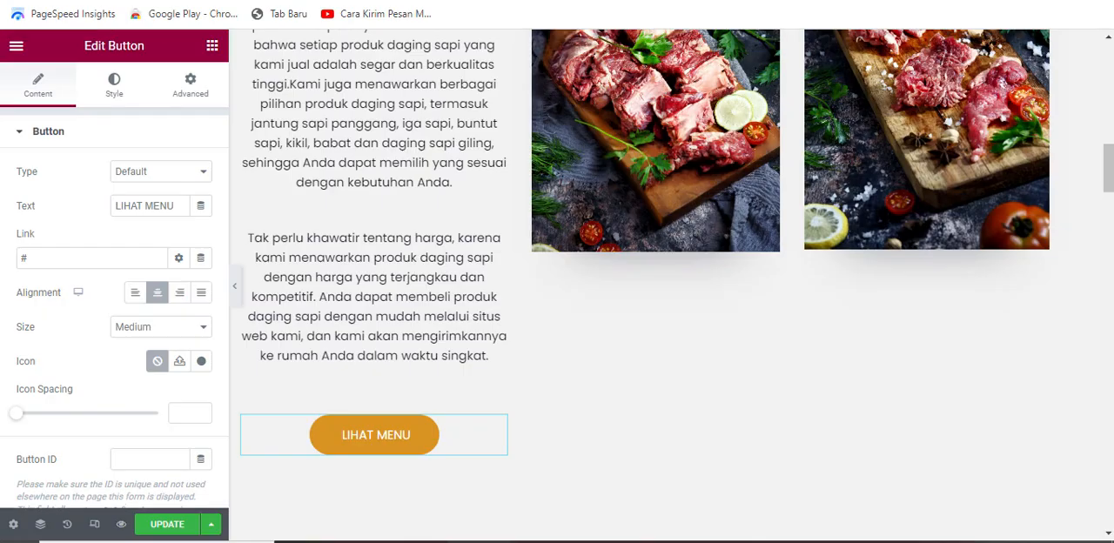
click(36, 255)
key(BackSpace)
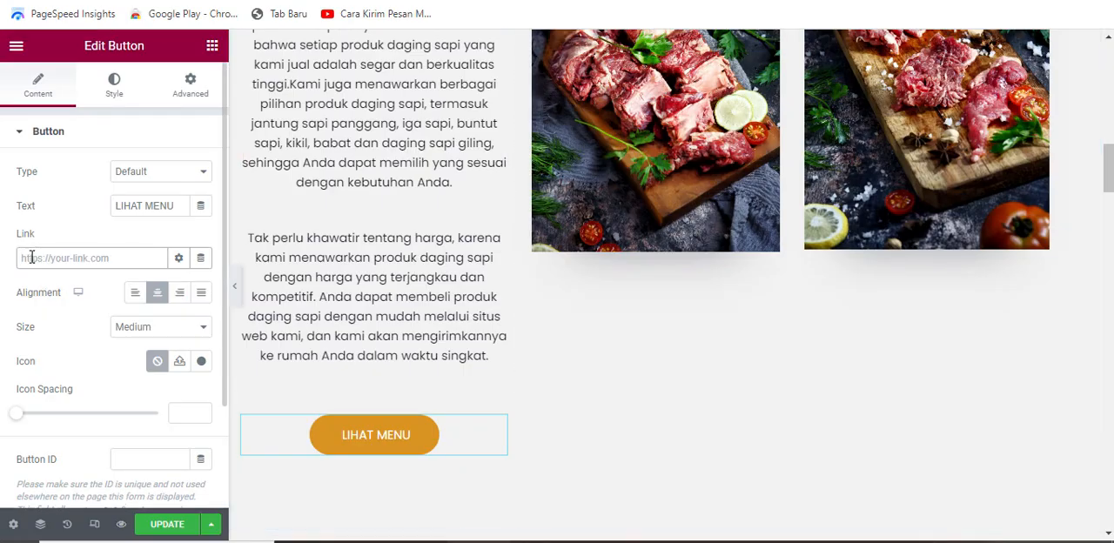
right_click(32, 258)
click(77, 386)
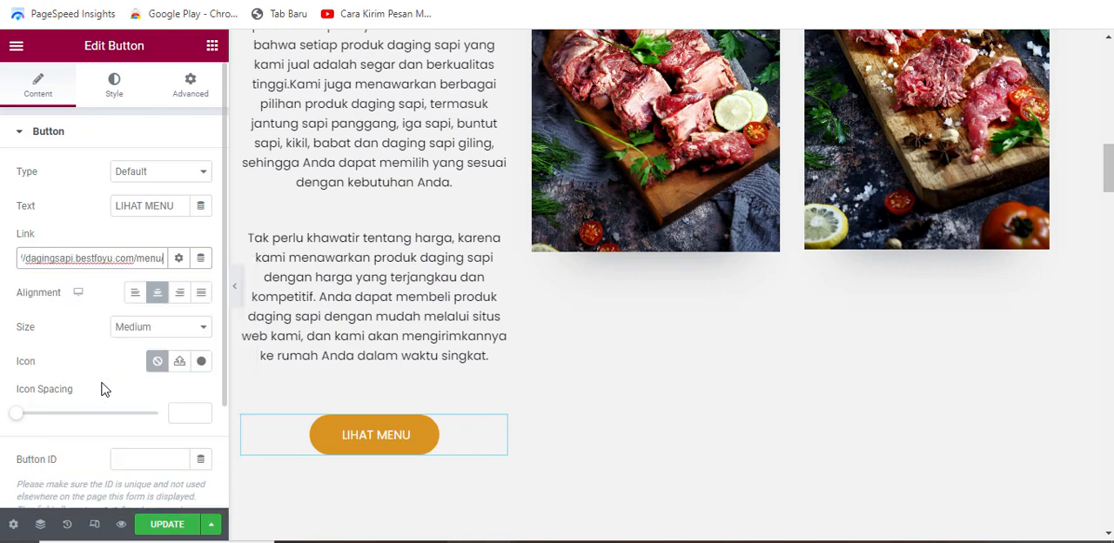
click(177, 527)
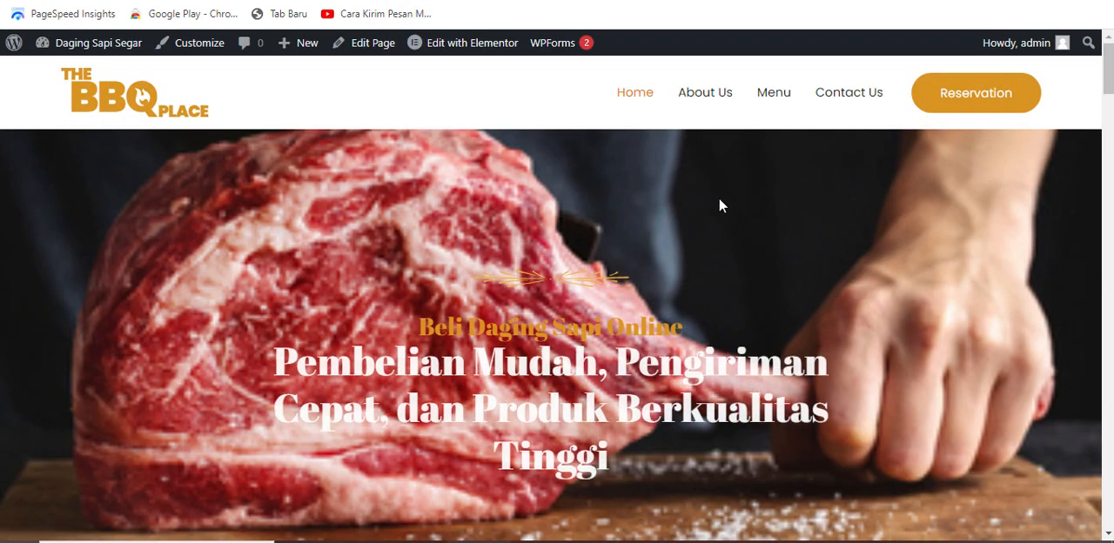
Step: Review the updated story section on the live home page and test the LIHAT MENU button's link to the Menu page
scroll(718, 200, down, 3)
scroll(705, 205, up, 3)
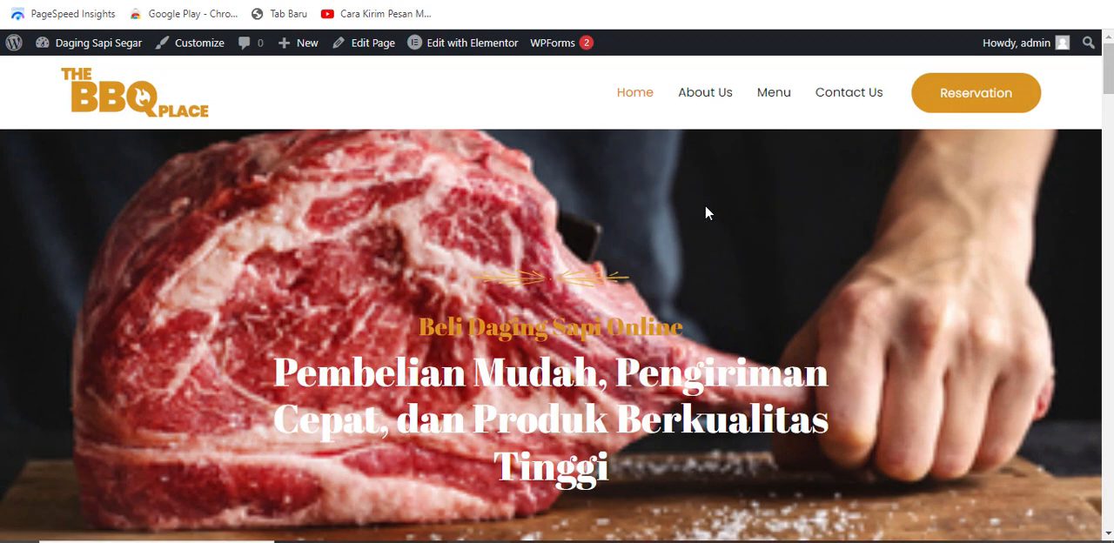
scroll(627, 247, down, 10)
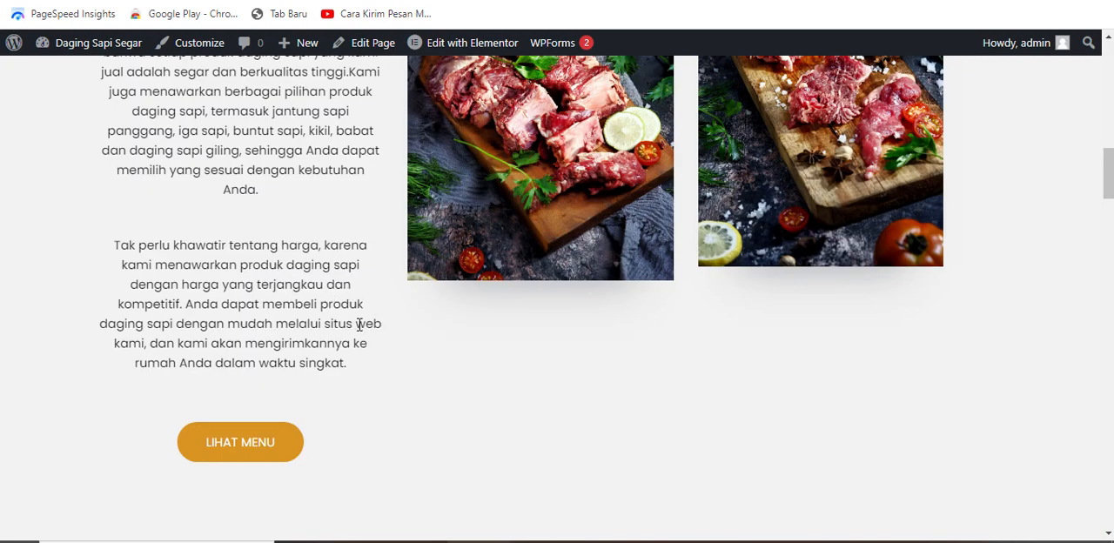
scroll(490, 312, down, 1)
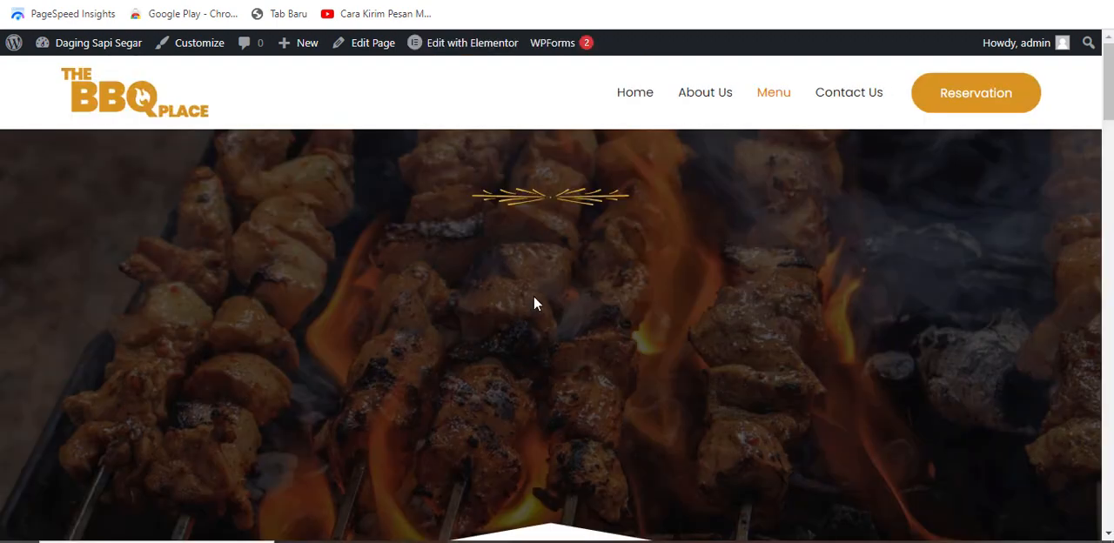
scroll(674, 255, down, 12)
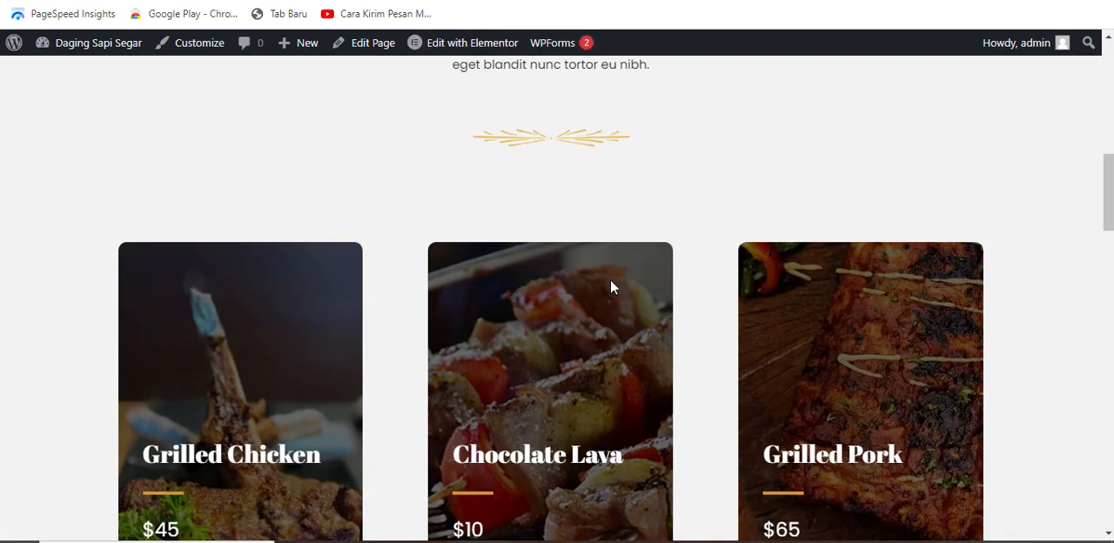
scroll(610, 278, down, 3)
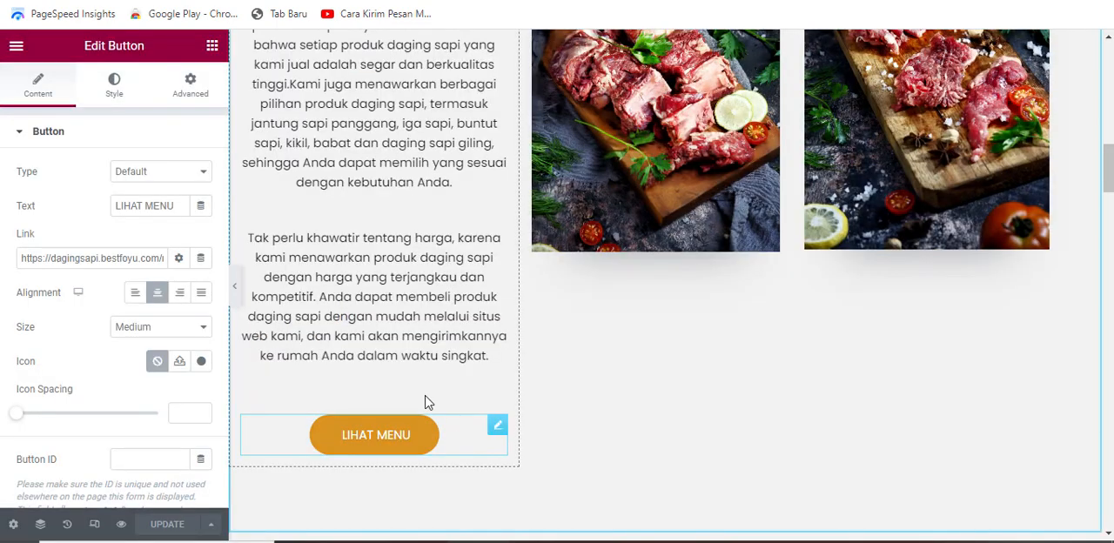
Step: Change the text of the LIHAT MENU button below the story paragraphs to "LIHAT PRODUK"
click(181, 206)
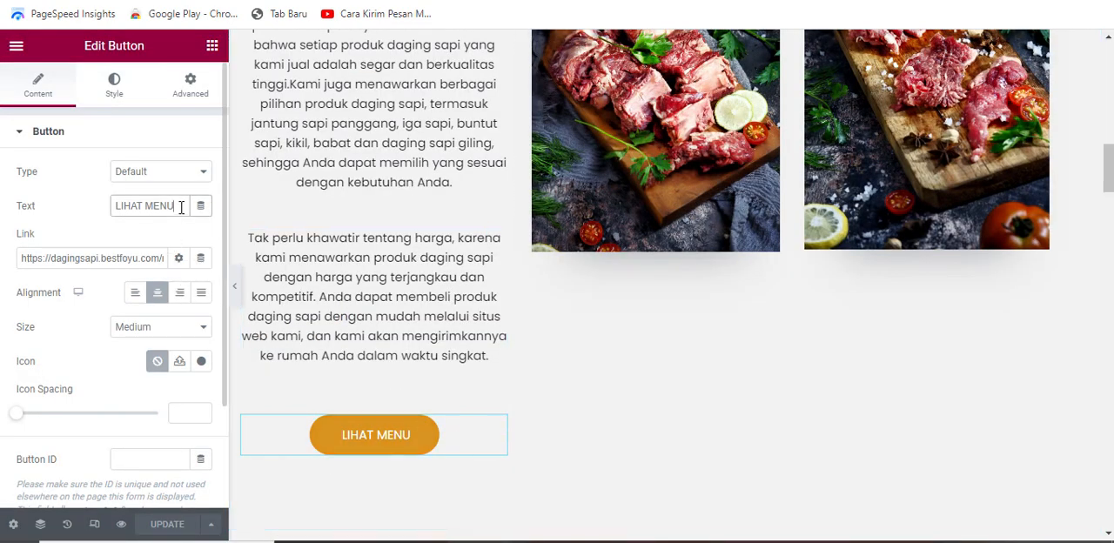
key(BackSpace)
key(BackSpace)
key(BackSpace)
key(BackSpace)
key(BackSpace)
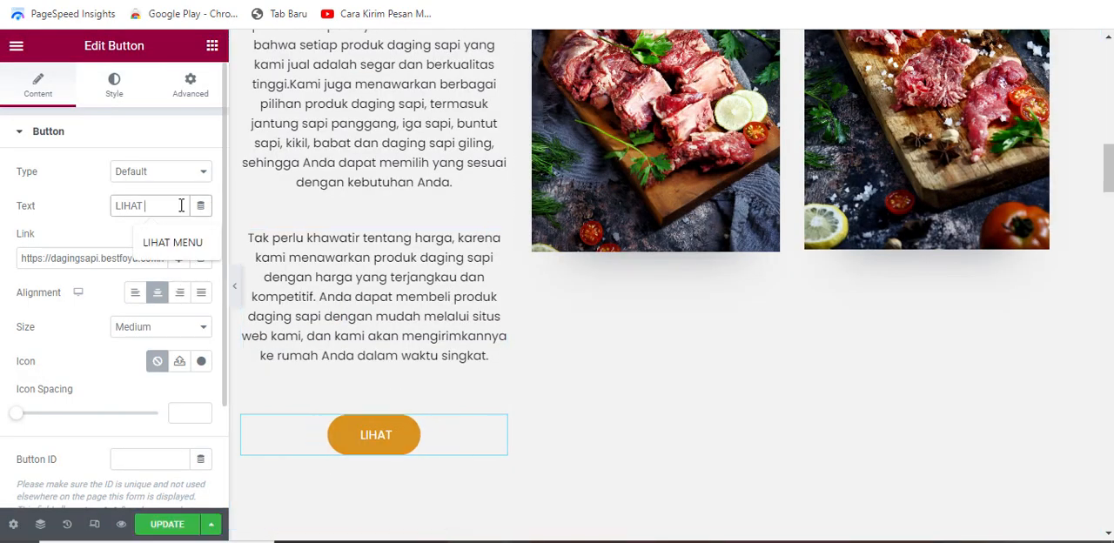
text(PRODUK)
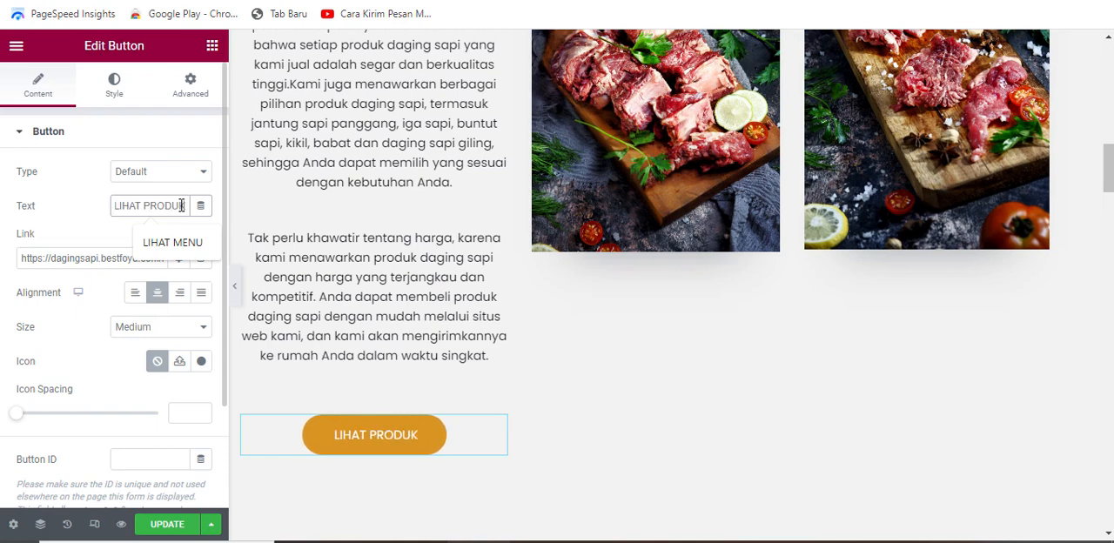
Step: Look over the story section, the Featured Delicacies banner with its background image, and the start of the dish list below it
scroll(482, 303, up, 5)
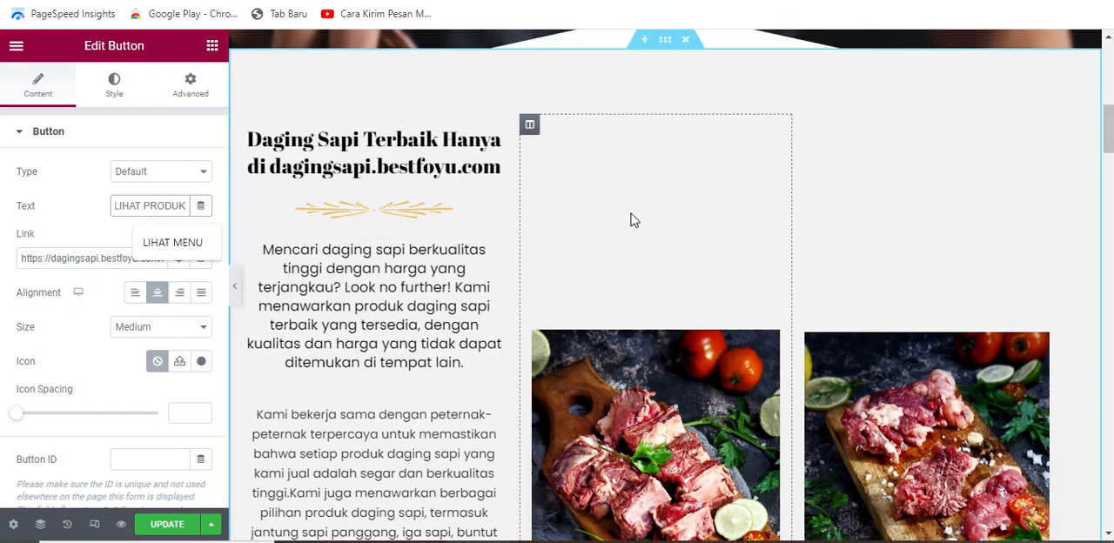
scroll(454, 293, down, 2)
scroll(453, 294, down, 10)
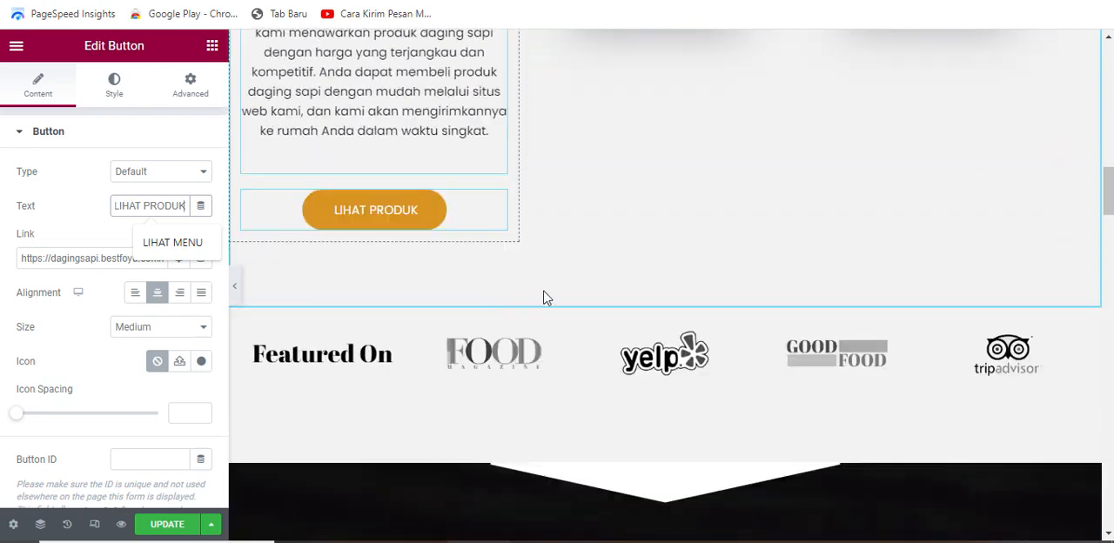
scroll(866, 444, down, 3)
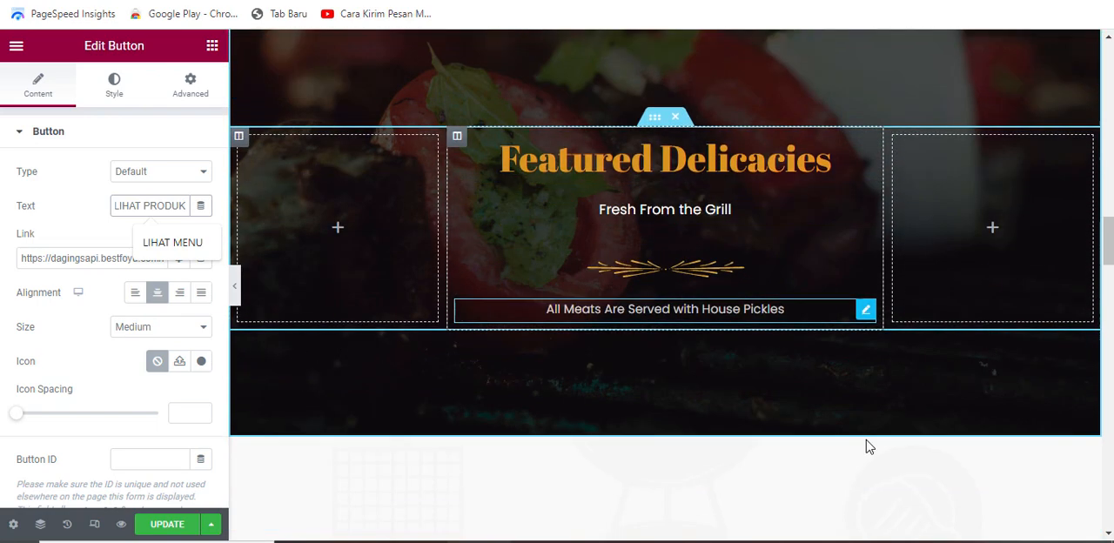
scroll(1110, 233, up, 2)
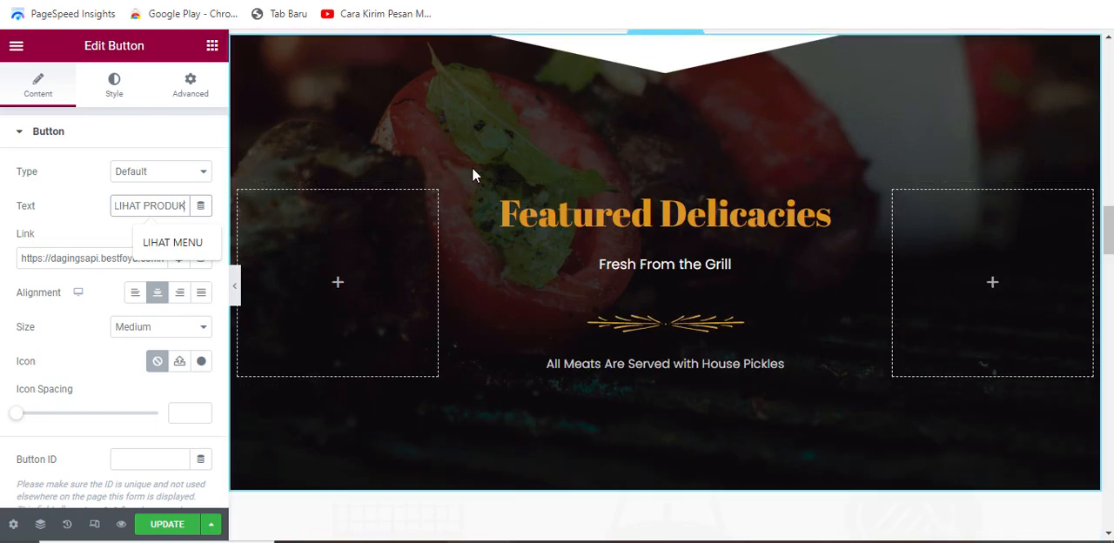
scroll(649, 148, up, 1)
scroll(688, 159, down, 1)
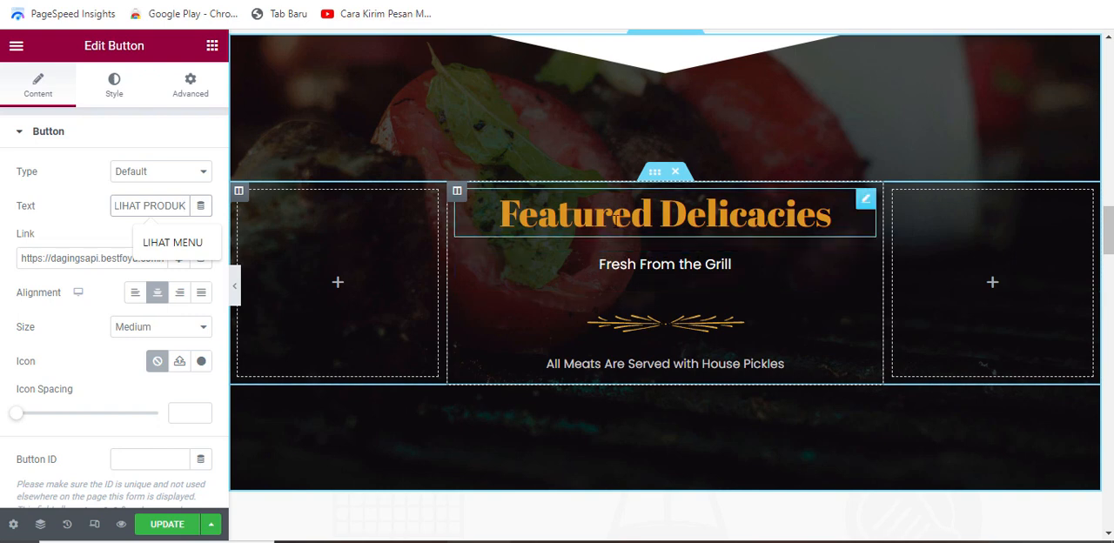
scroll(685, 218, up, 1)
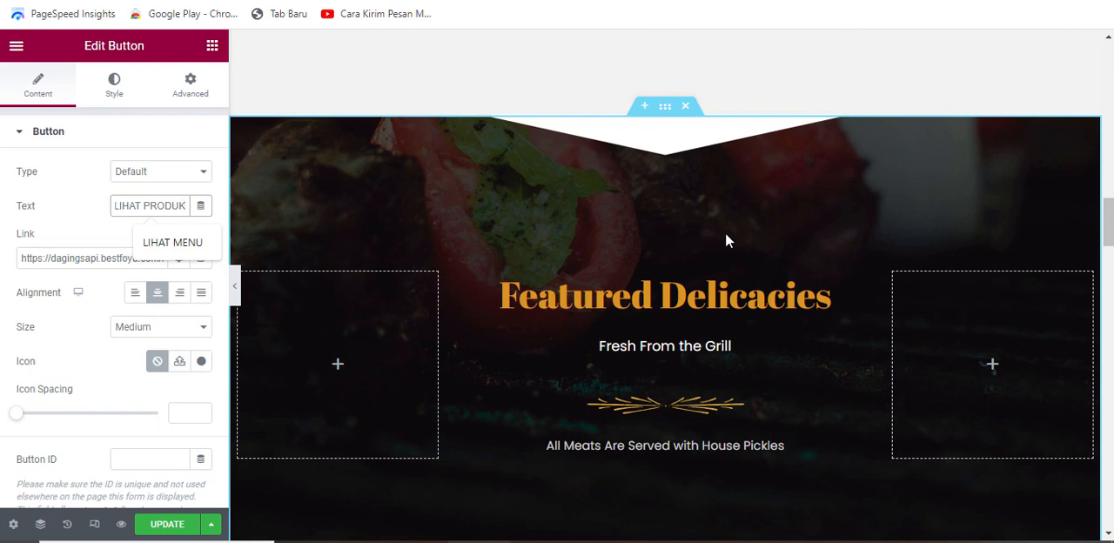
scroll(725, 232, down, 3)
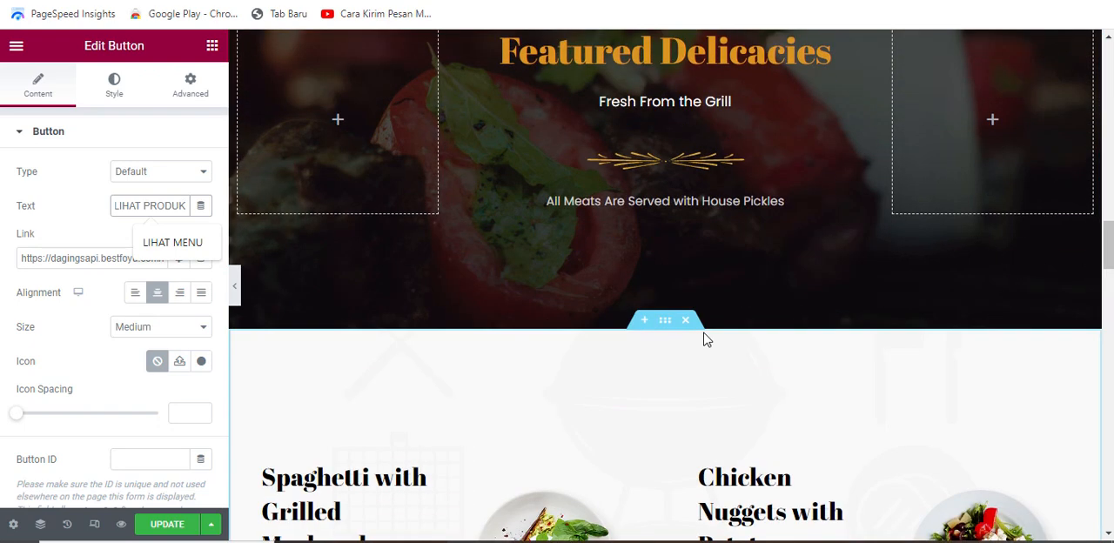
scroll(732, 322, up, 2)
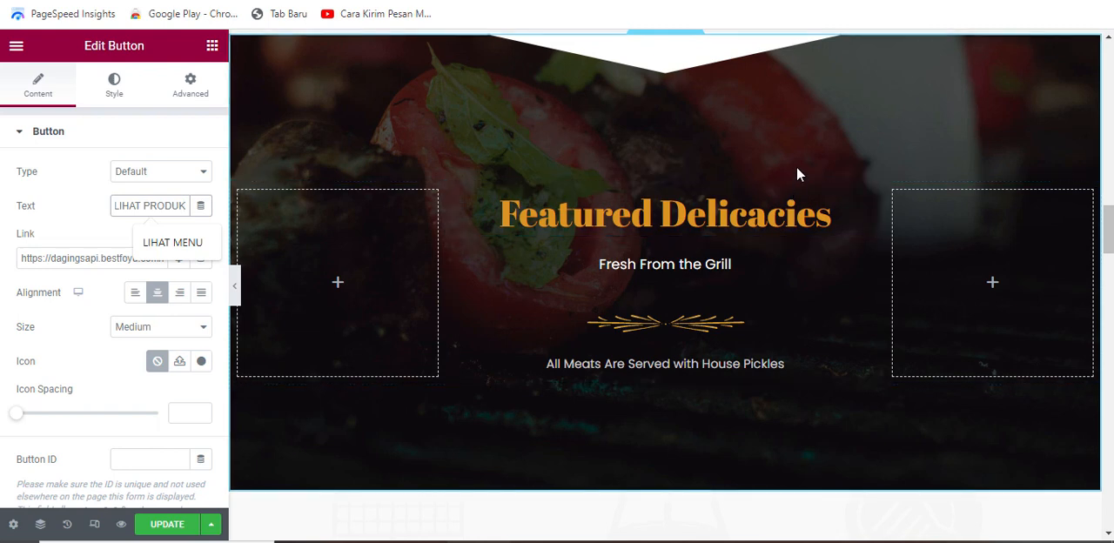
scroll(792, 179, up, 1)
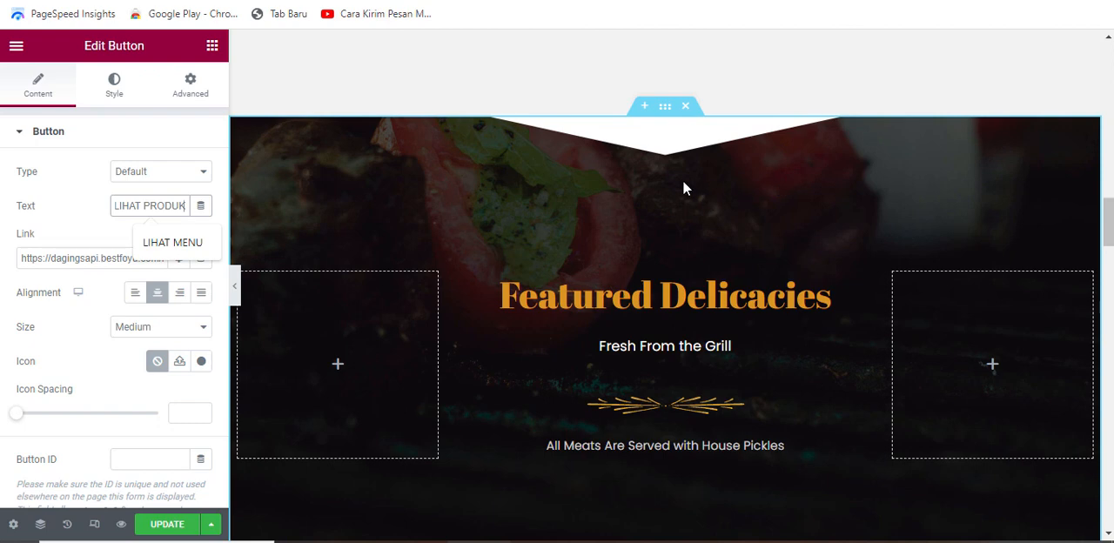
scroll(682, 187, down, 1)
scroll(723, 322, down, 2)
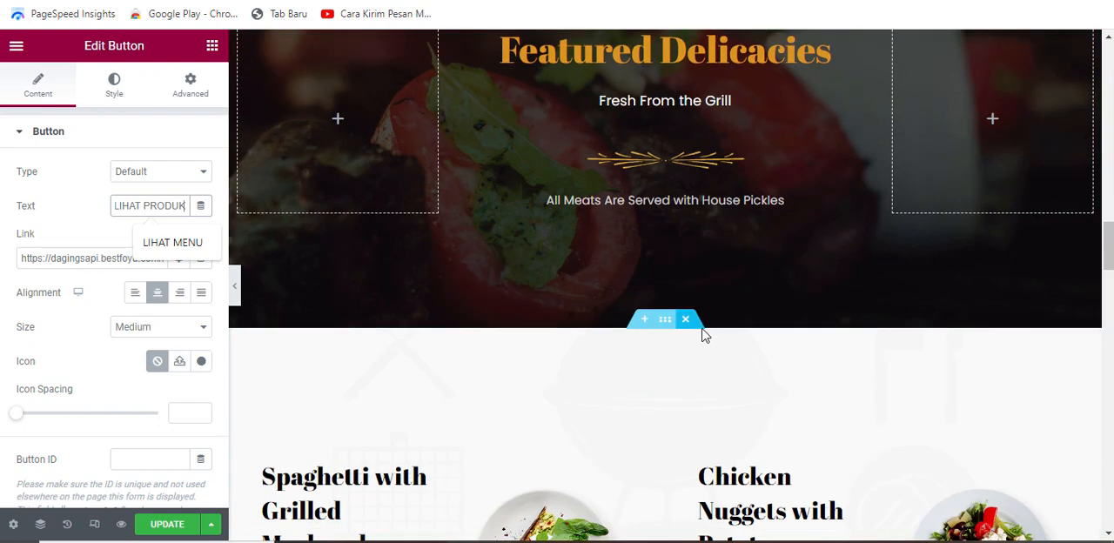
scroll(703, 348, up, 1)
scroll(704, 364, up, 1)
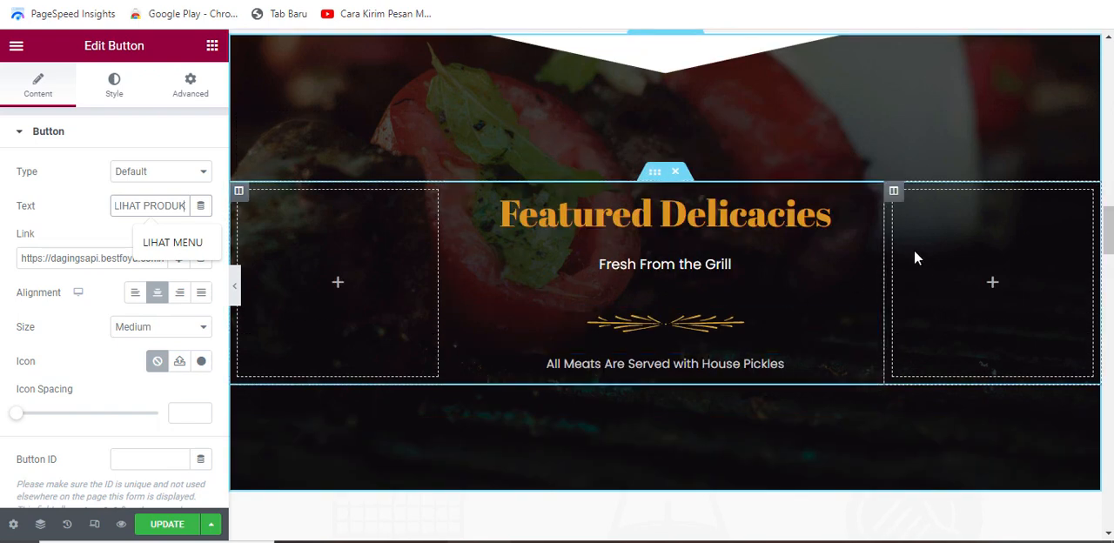
scroll(654, 203, up, 1)
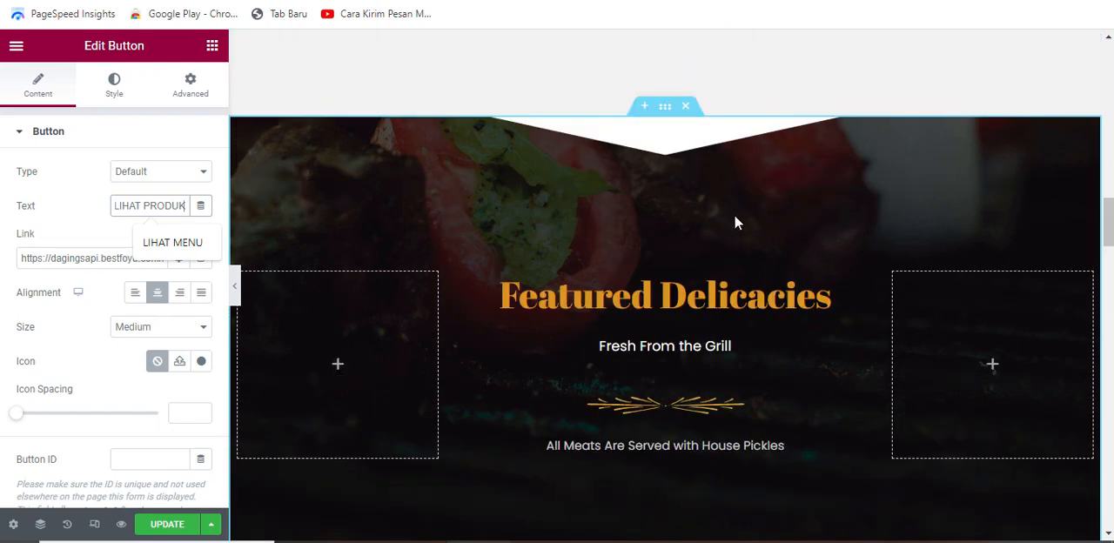
scroll(736, 219, down, 1)
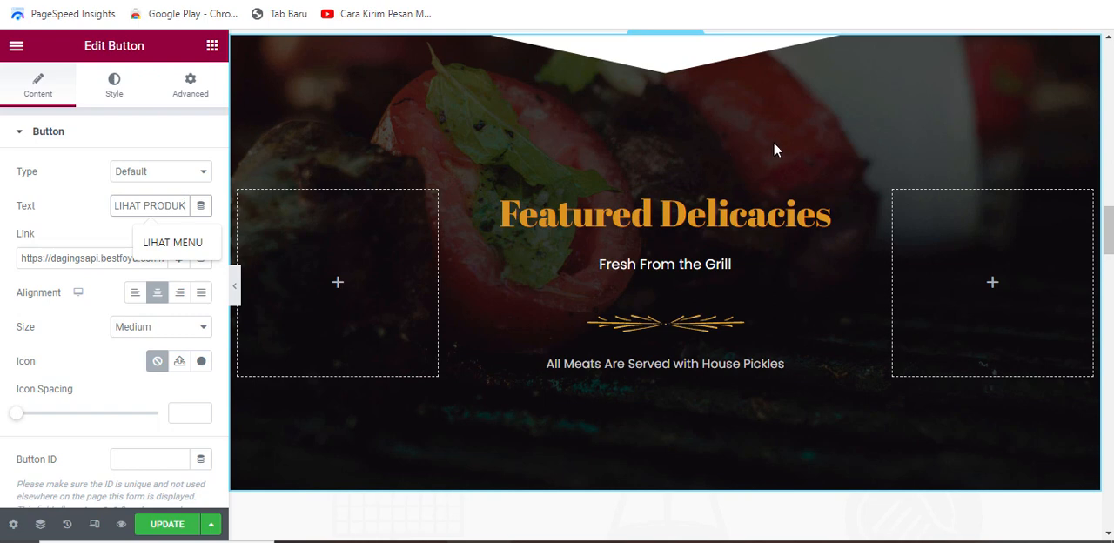
scroll(775, 150, up, 1)
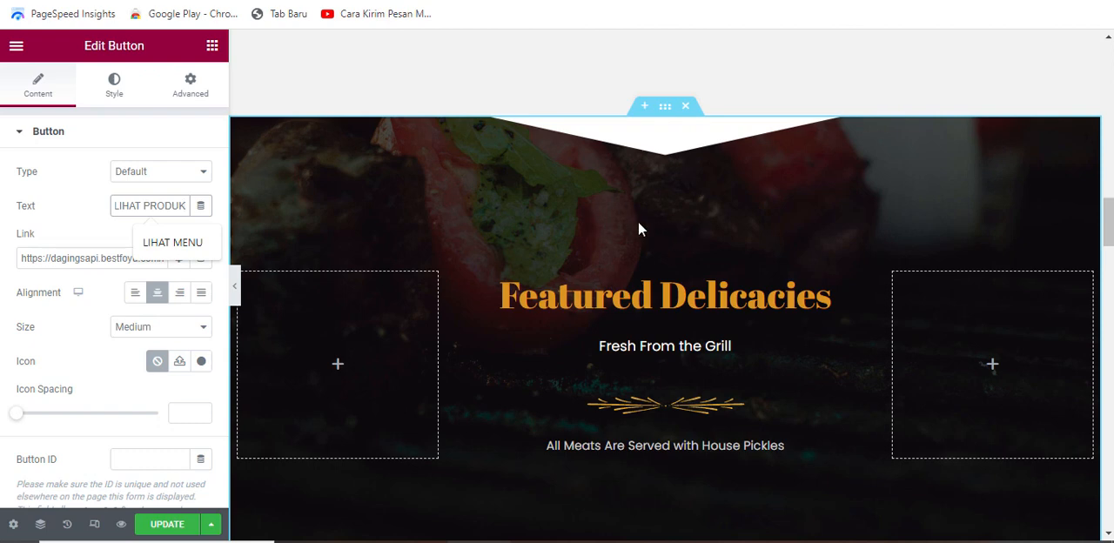
scroll(647, 217, down, 1)
scroll(614, 217, up, 1)
Step: Replace the background image of the Featured Delicacies section with the photo of brown cows walking along a country road
click(668, 111)
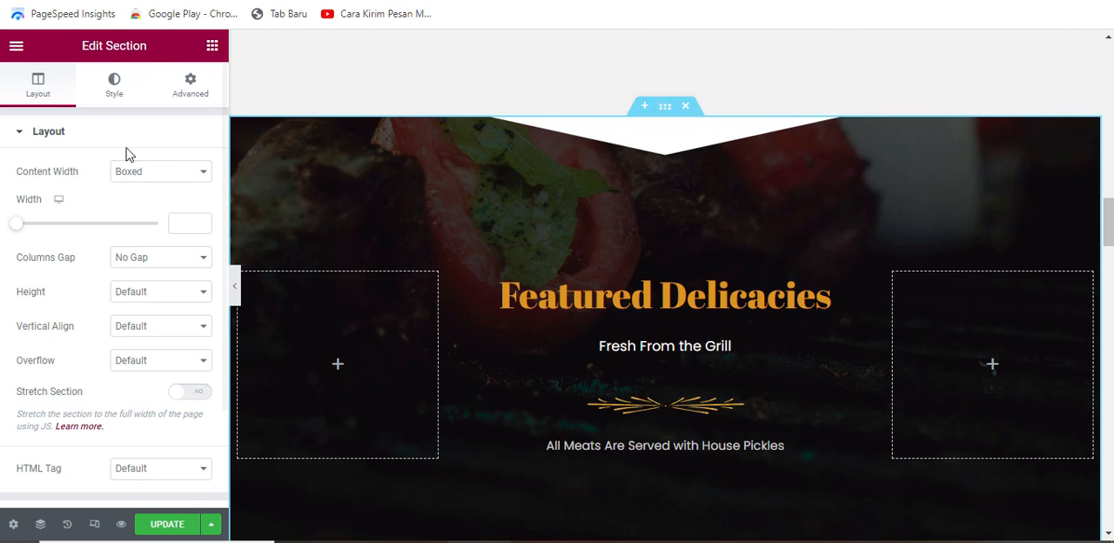
click(117, 94)
mouse_move(145, 324)
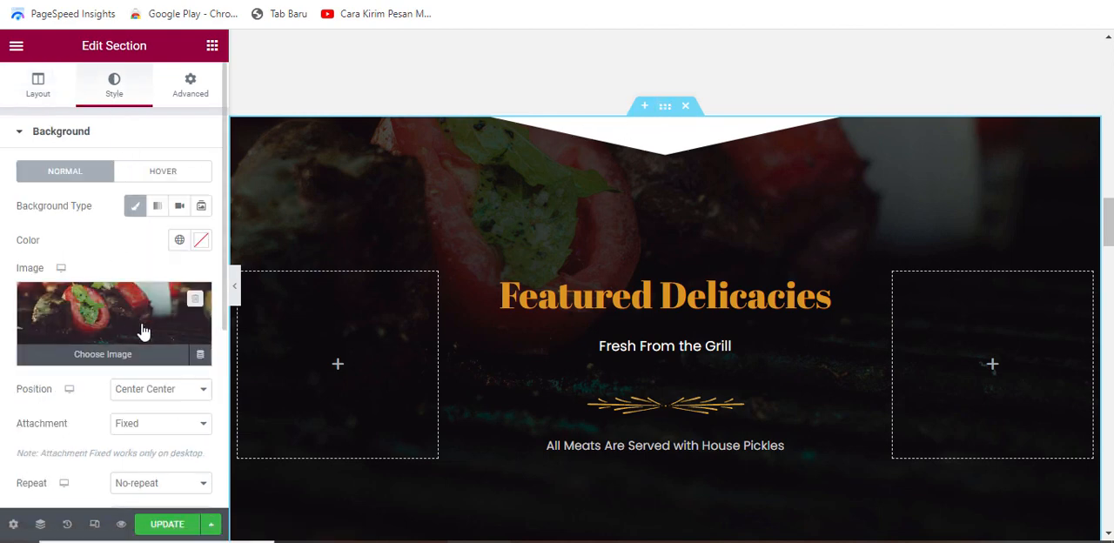
click(143, 316)
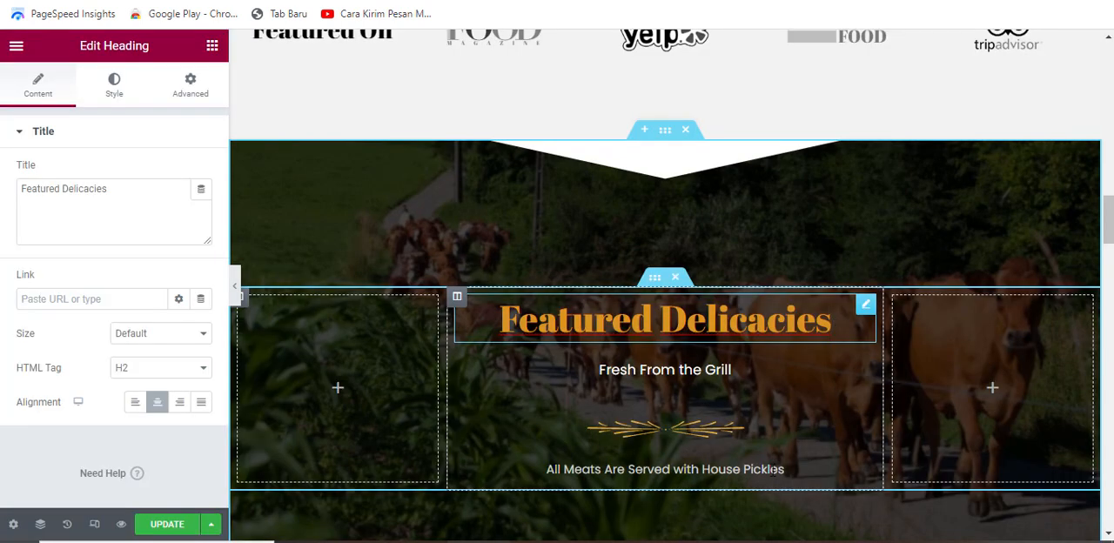
Step: Change the "Featured Delicacies" heading to "Daging Sapi Segar dari Peternakan Lokal" and delete the "Fresh From the Grill" subheading and ornament image below it
drag(68, 189, 15, 189)
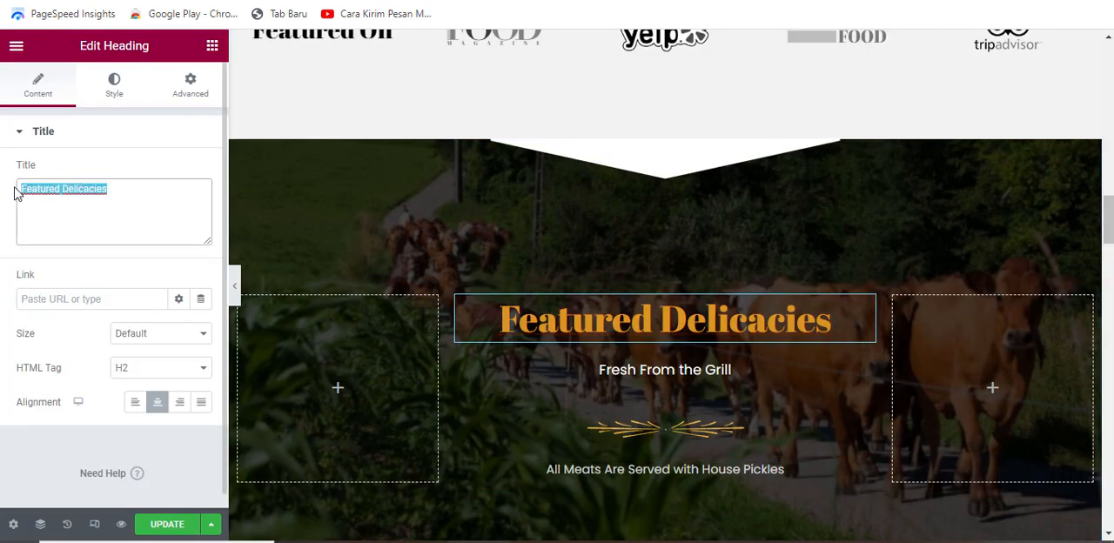
text(Daging Sapi Segar dari Peternakan Lokal)
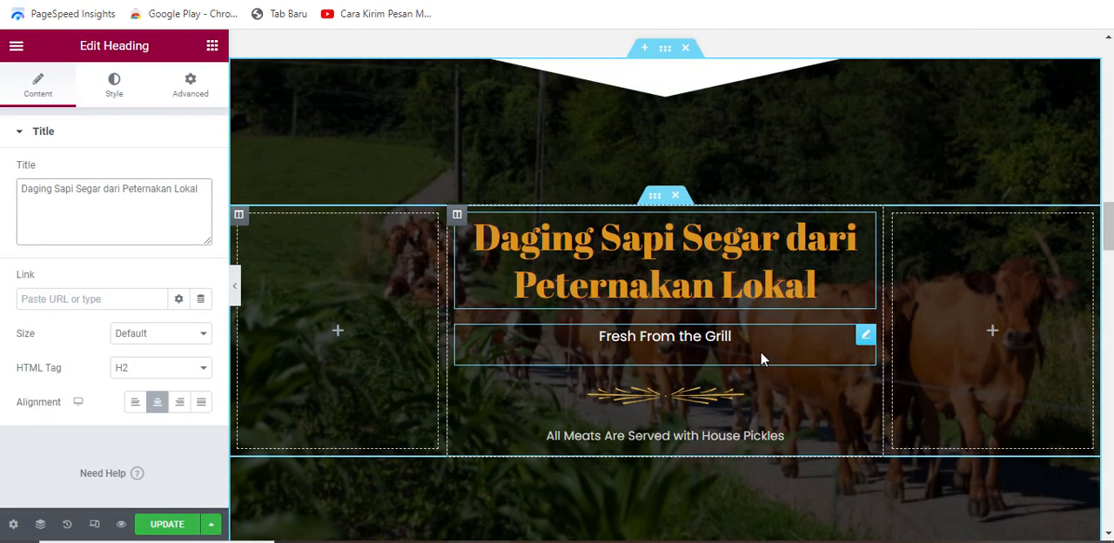
right_click(807, 348)
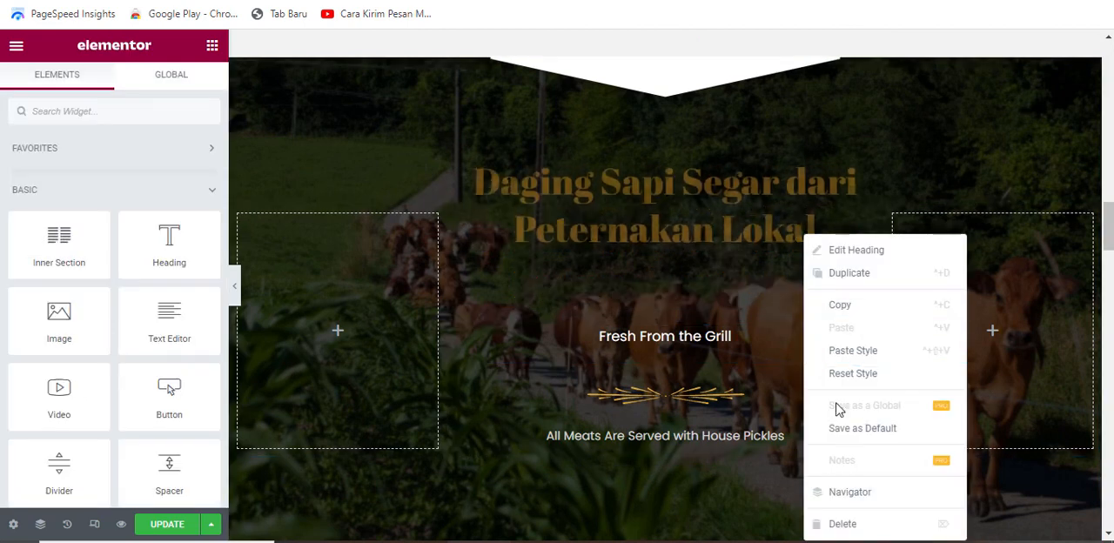
click(862, 524)
right_click(742, 342)
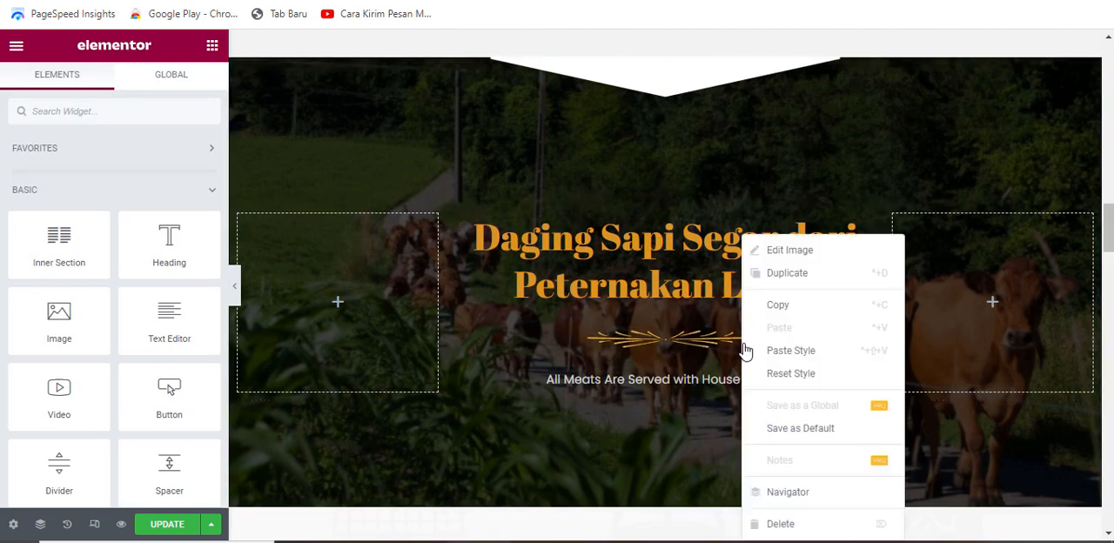
click(814, 525)
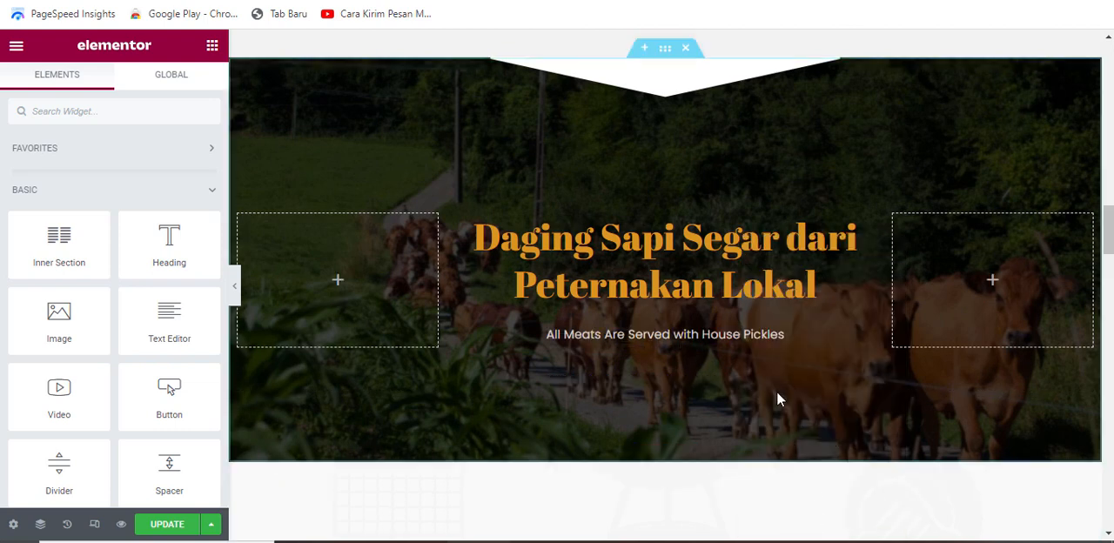
Step: Replace the "All Meats Are Served with House Pickles" text with "Kami selalu memastikan bahwa daging sapi kami terpilih dari peternak yang terpercaya dan diproses dengan cara yang higienis"
click(810, 334)
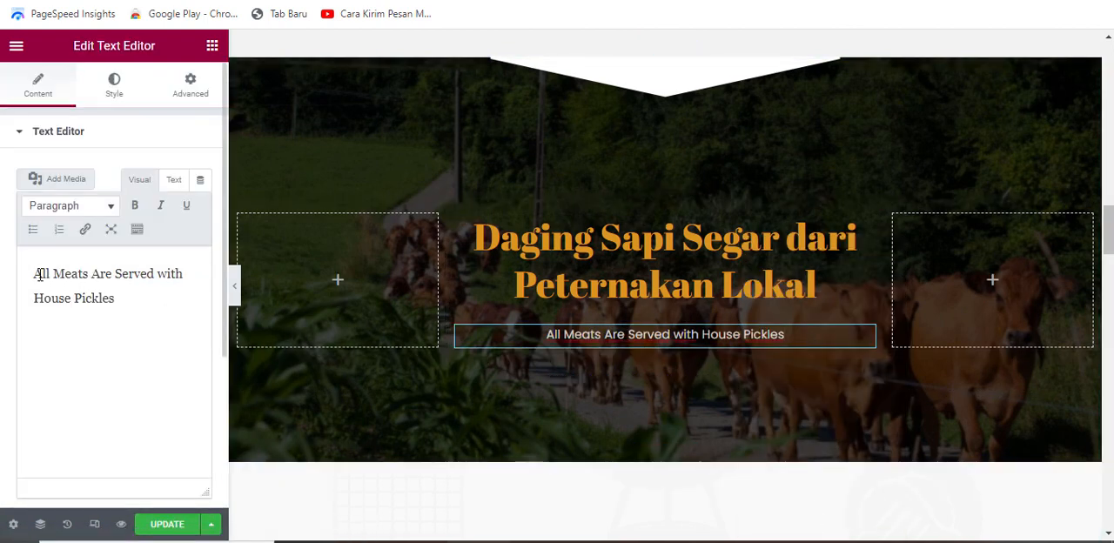
drag(32, 272, 125, 304)
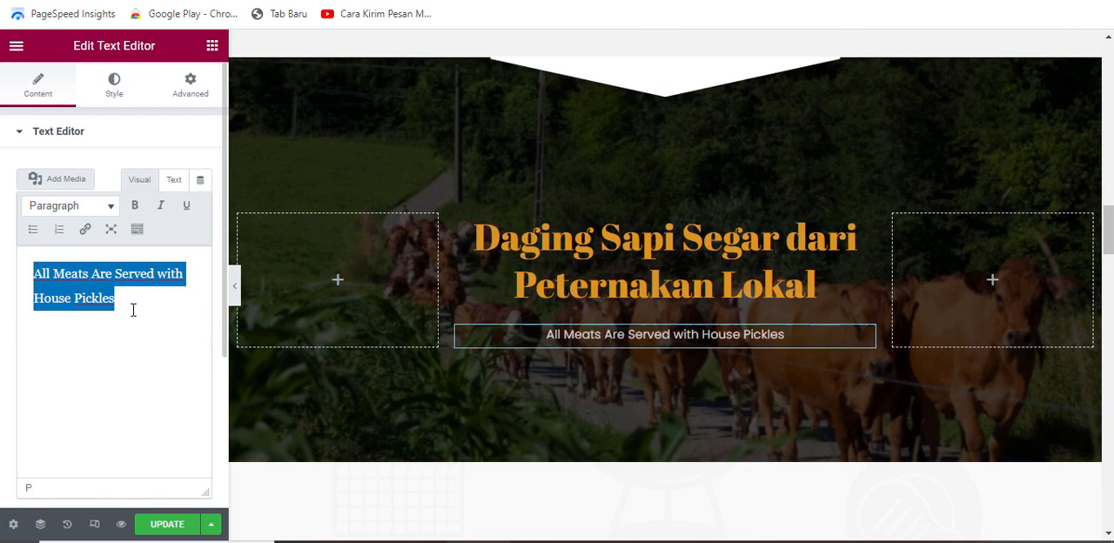
key(BackSpace)
text(Kami selalu memastikan bahwa daging sapi kami terpilih dari peternak yang terpercaya dan diproses dengan cara yang higienis)
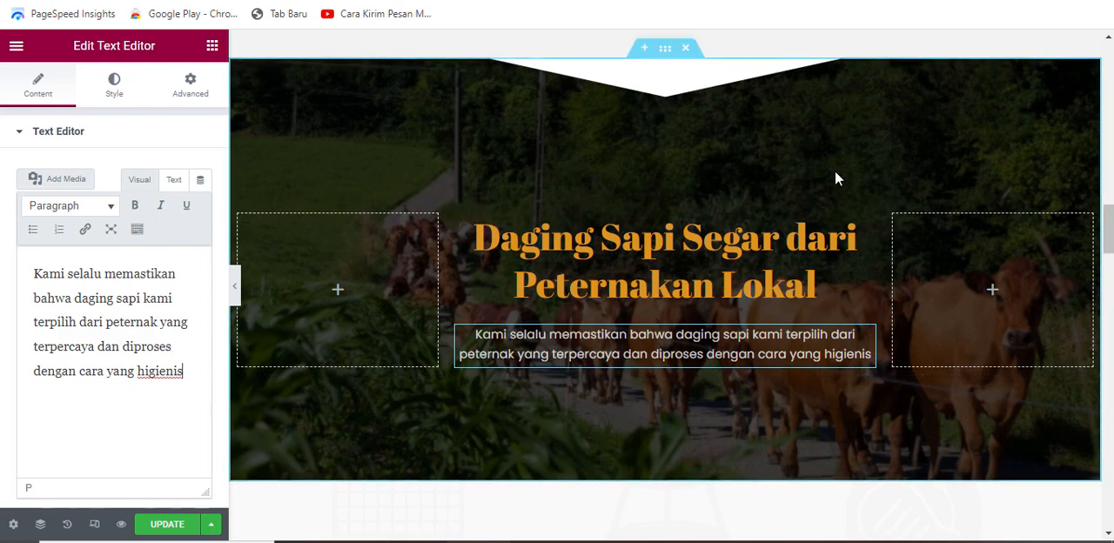
Step: Lighten the cow banner section's background overlay by making its black colour slightly transparent, #000000DE
scroll(731, 218, up, 1)
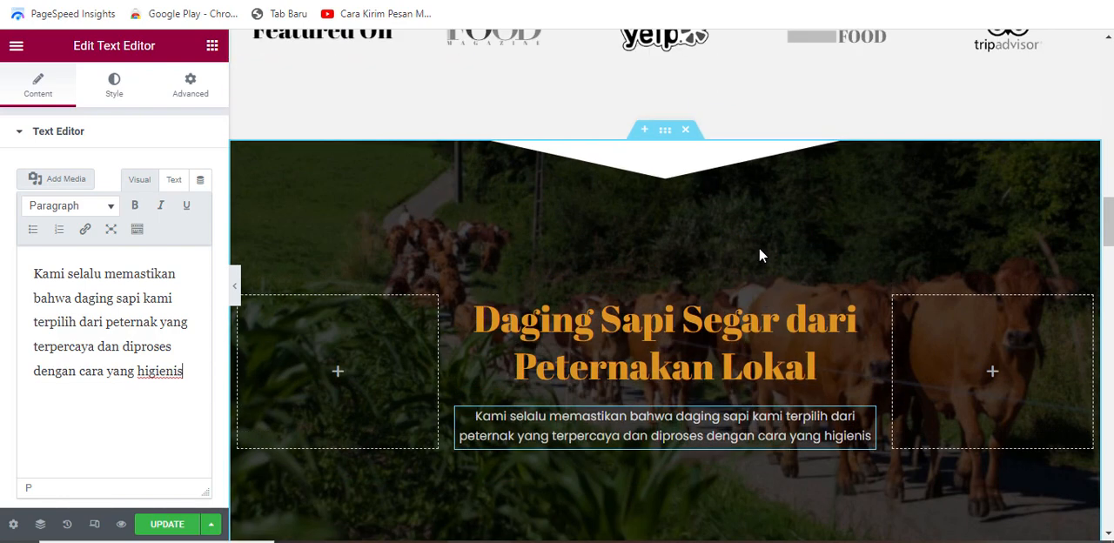
scroll(756, 244, down, 1)
scroll(740, 205, up, 1)
click(677, 170)
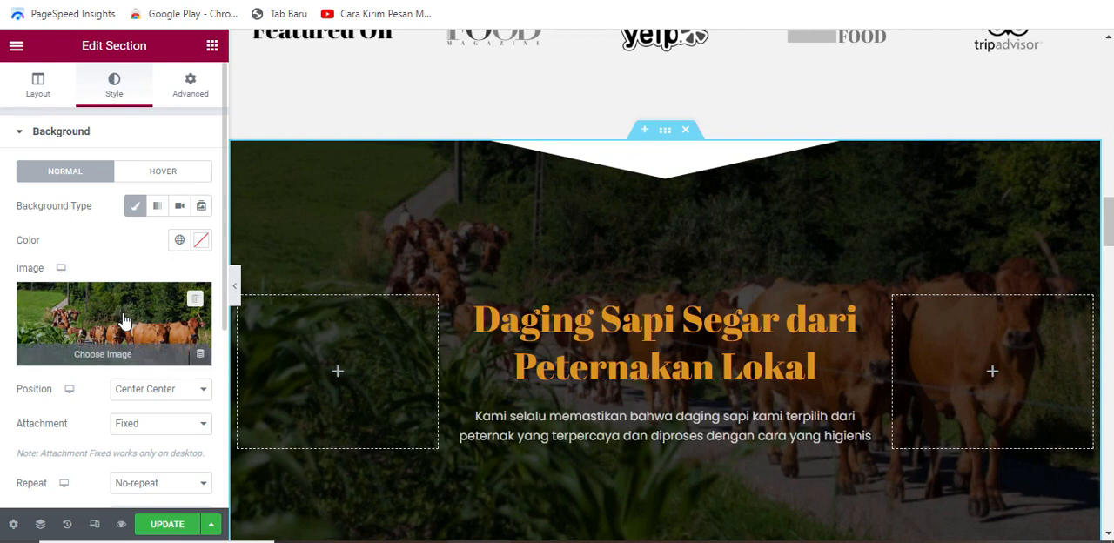
scroll(97, 411, down, 2)
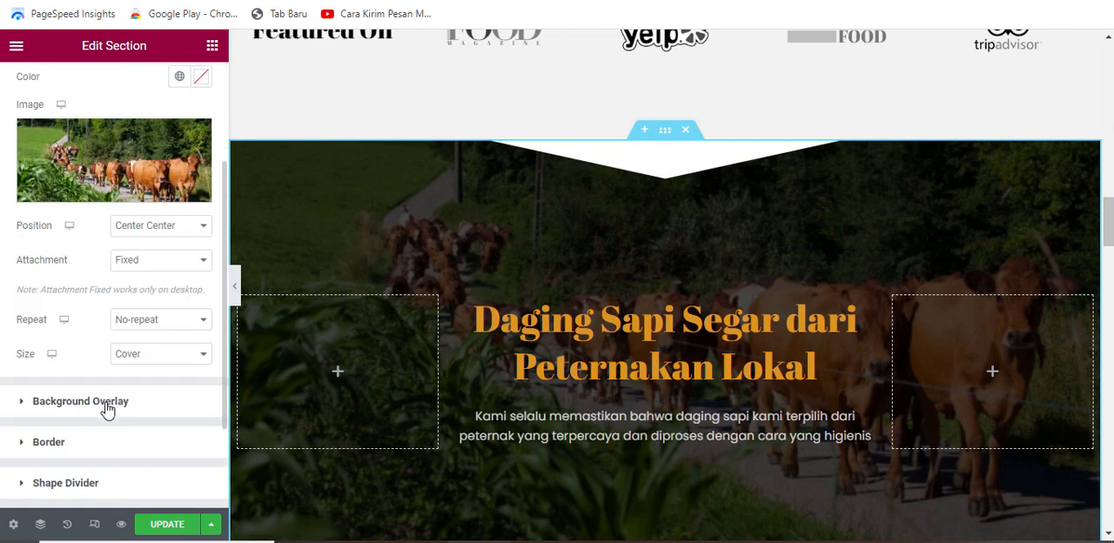
click(107, 405)
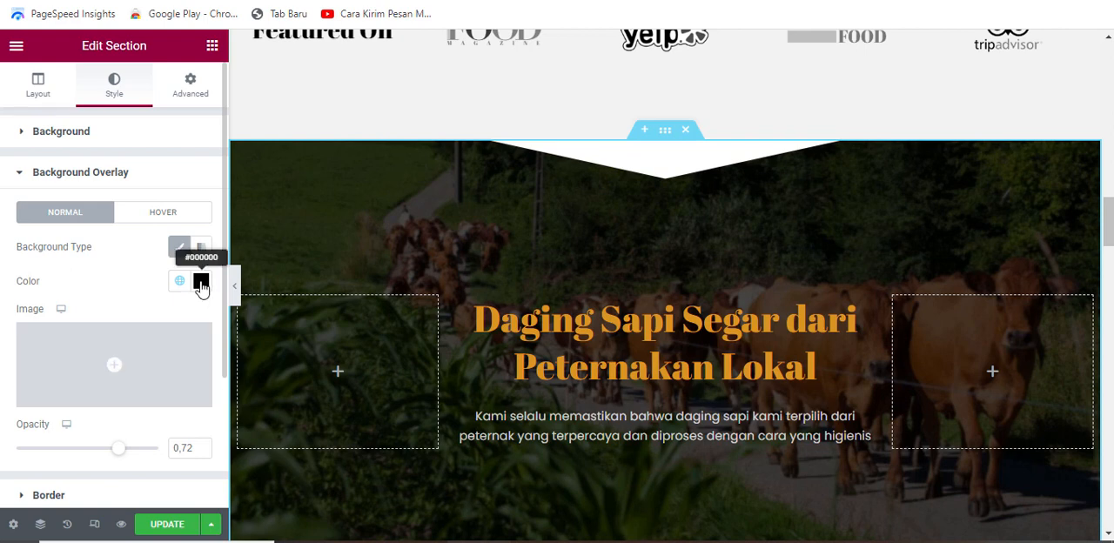
click(201, 283)
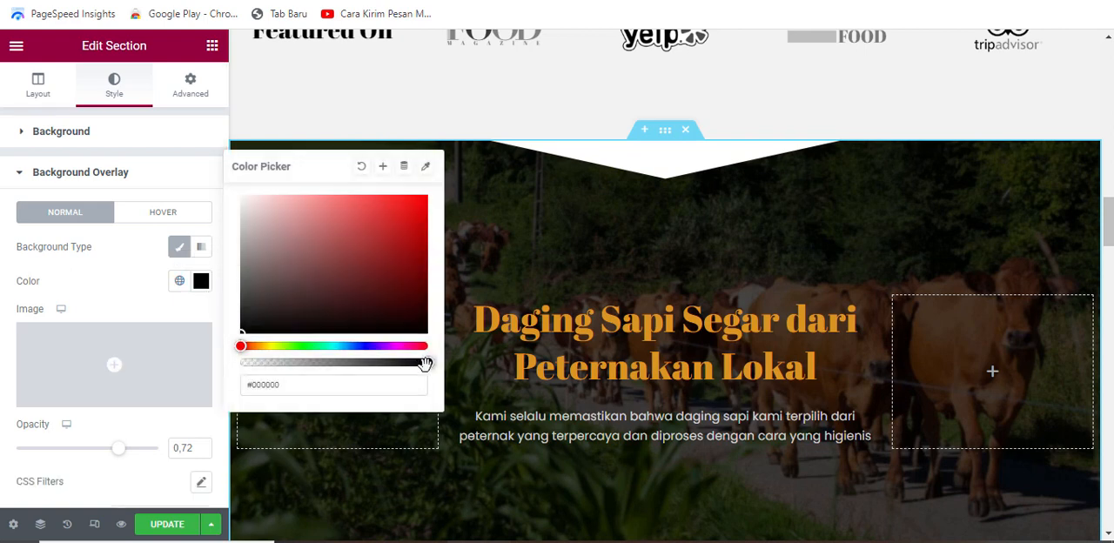
drag(425, 364, 402, 363)
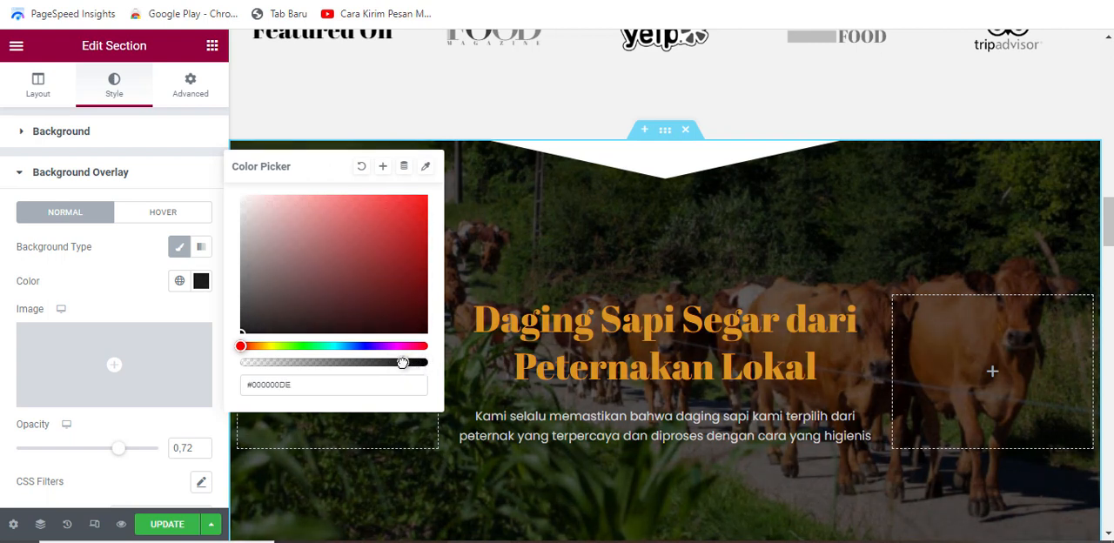
click(200, 281)
scroll(581, 319, up, 1)
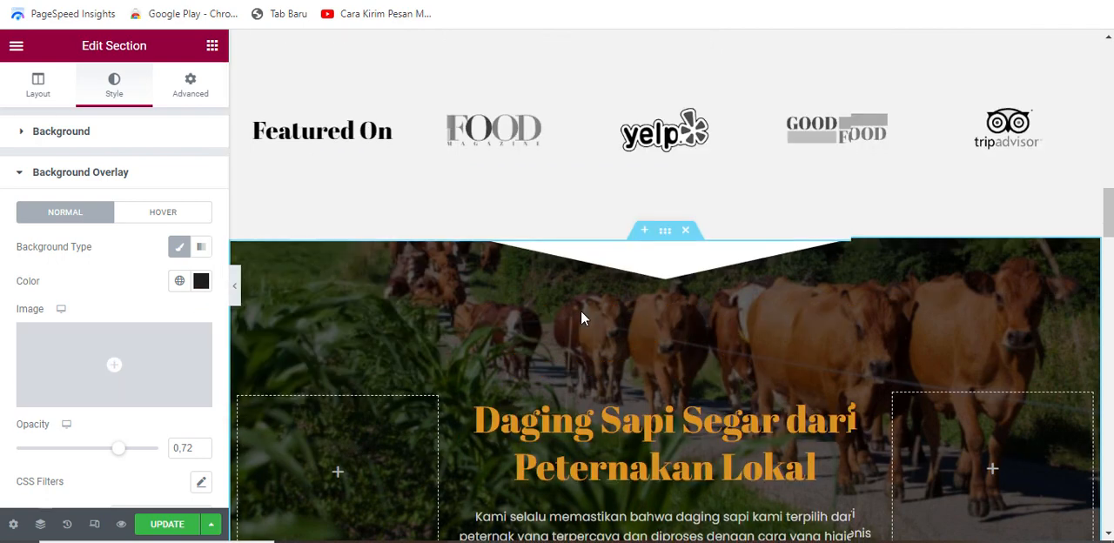
Step: Delete the "Featured On" logo row and the empty section that contained it above the cow banner
scroll(626, 296, down, 3)
scroll(802, 243, up, 4)
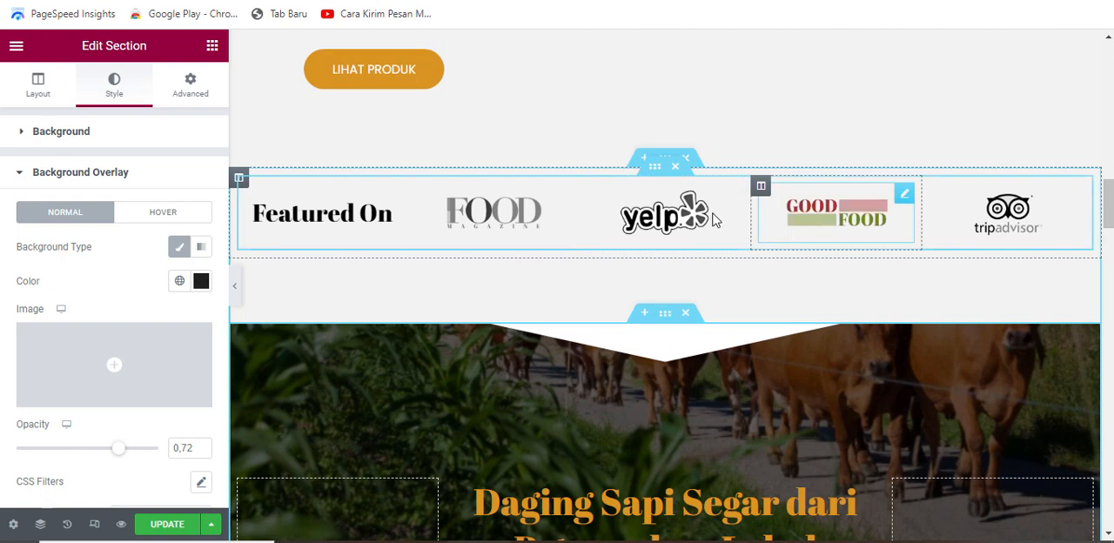
click(677, 166)
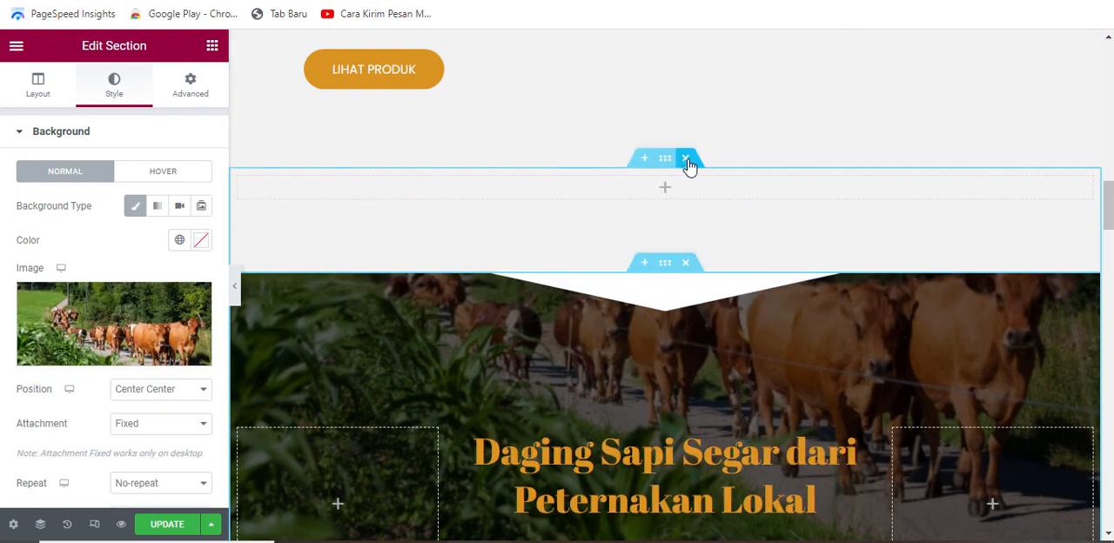
click(687, 163)
Step: Look through the dish items below the cow banner, examining their pictures, titles, prices and descriptions
scroll(658, 253, down, 7)
scroll(654, 253, down, 1)
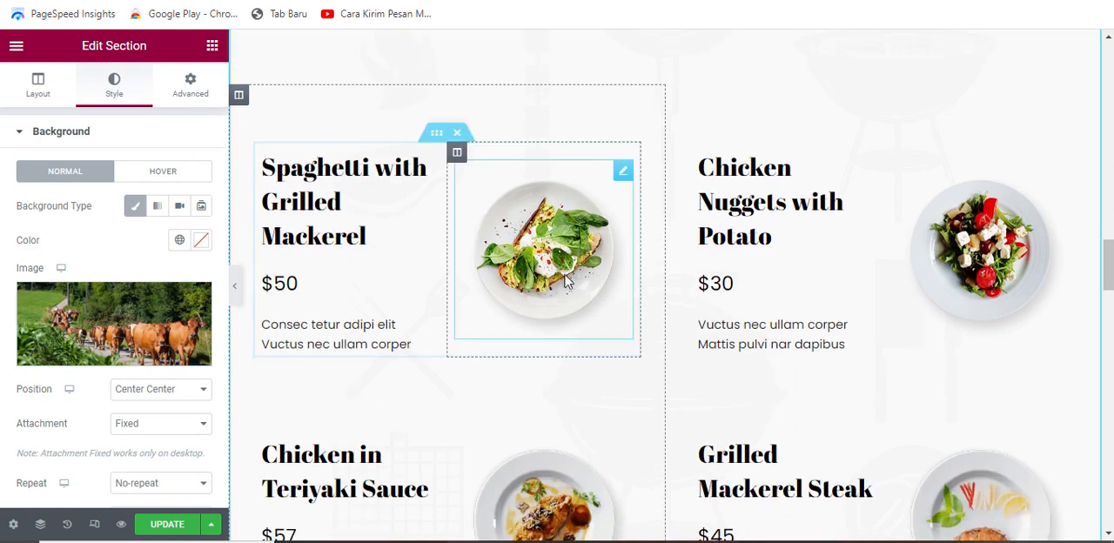
scroll(540, 262, down, 1)
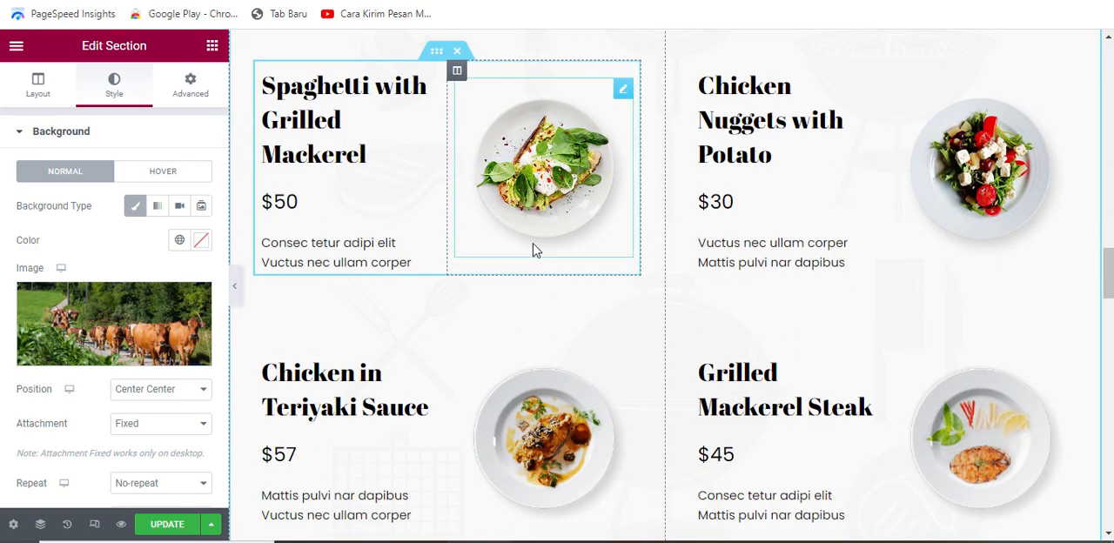
scroll(535, 250, up, 2)
scroll(672, 311, down, 2)
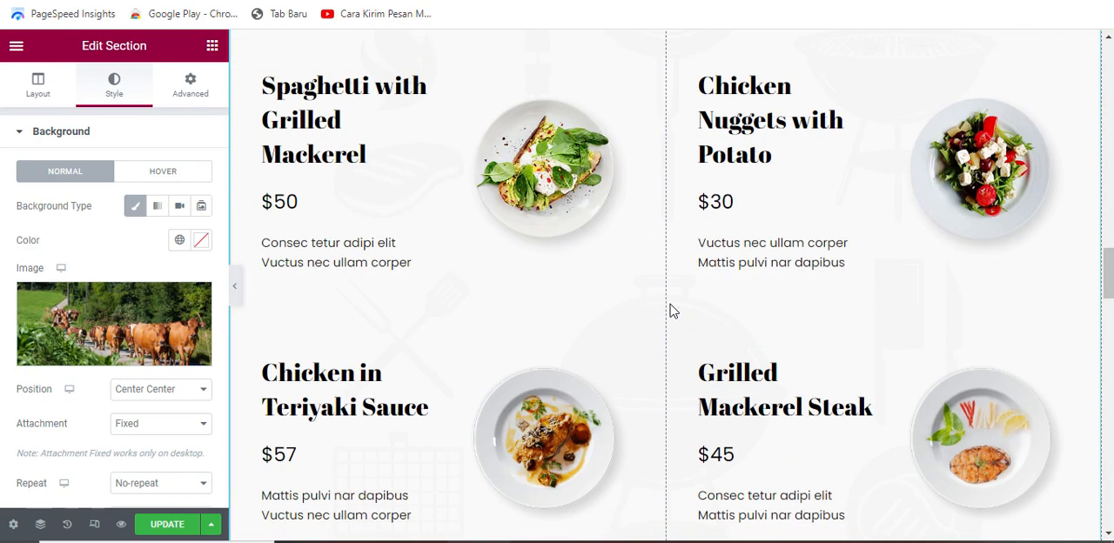
scroll(666, 305, down, 4)
scroll(650, 331, down, 1)
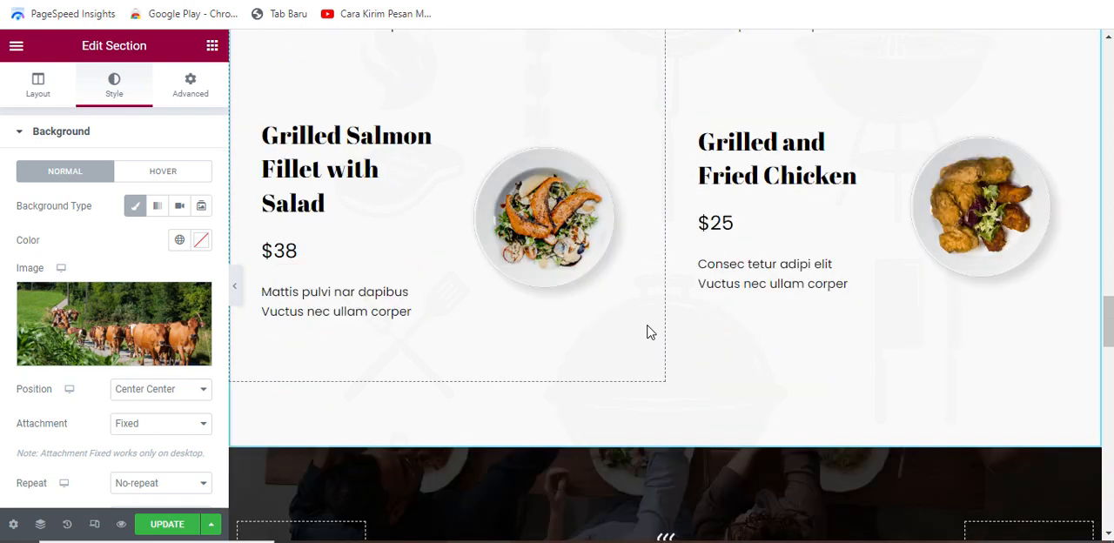
scroll(646, 332, up, 7)
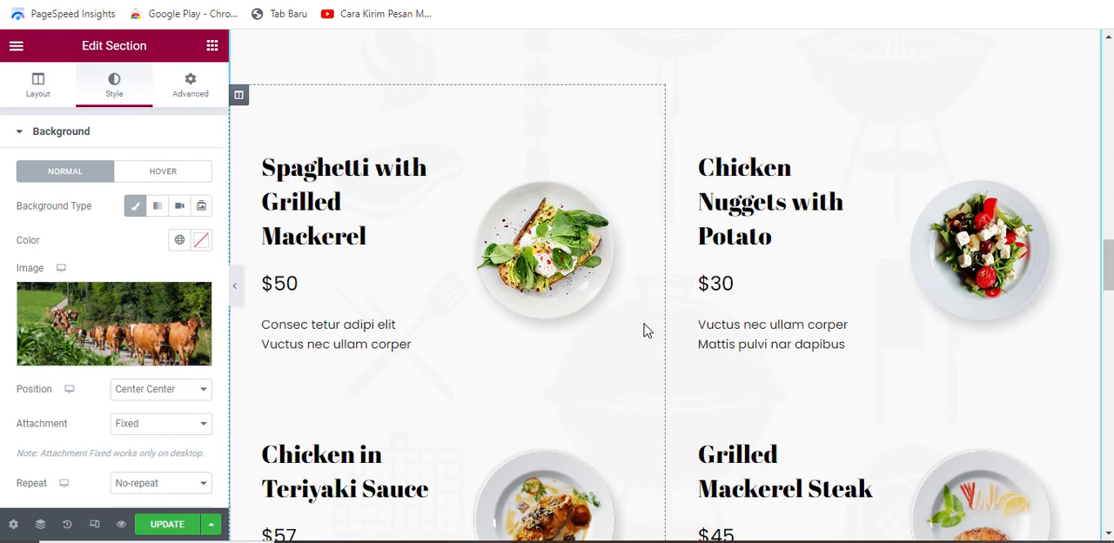
click(611, 193)
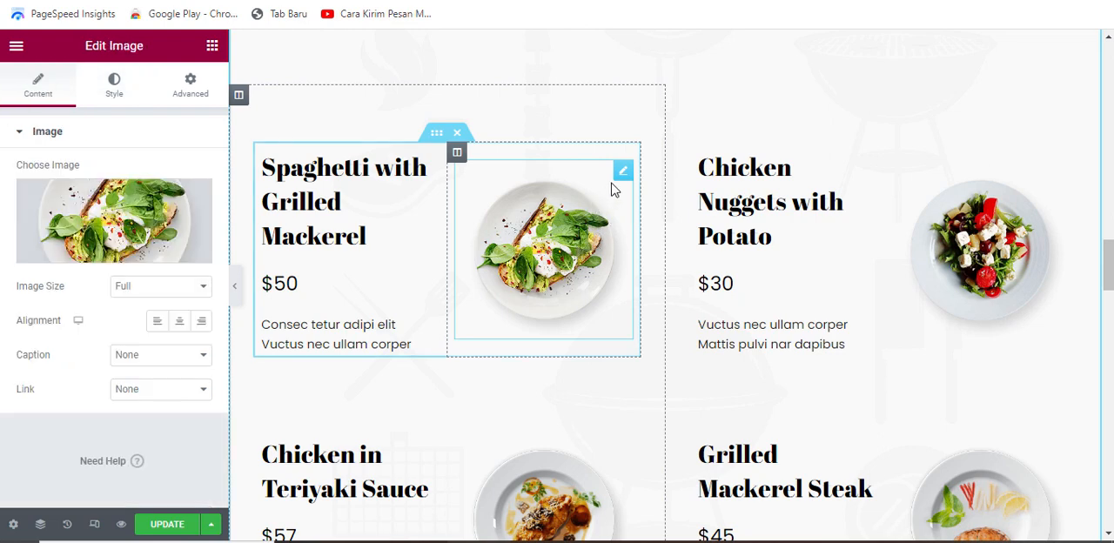
click(147, 214)
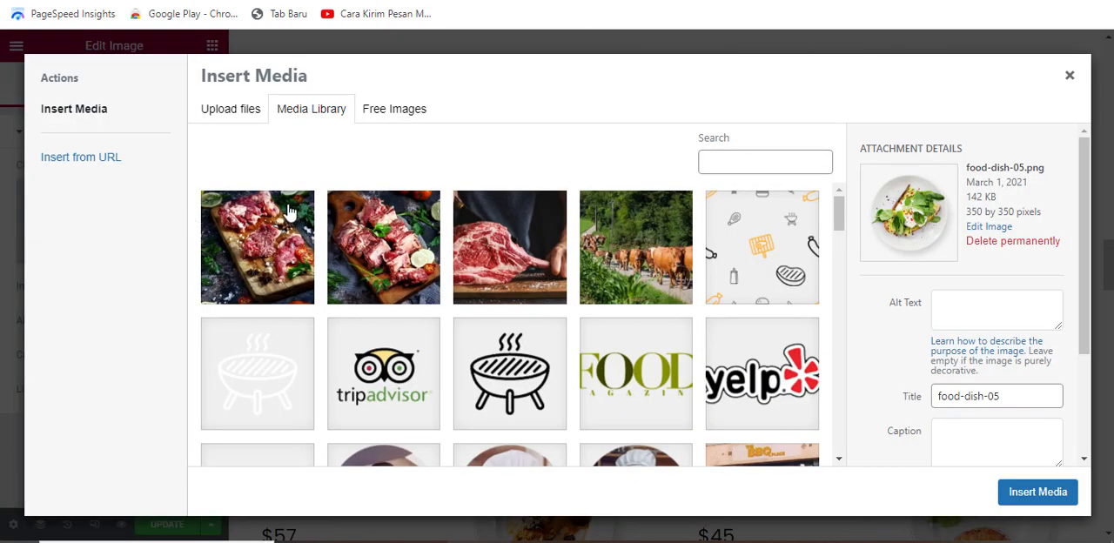
click(249, 112)
click(758, 161)
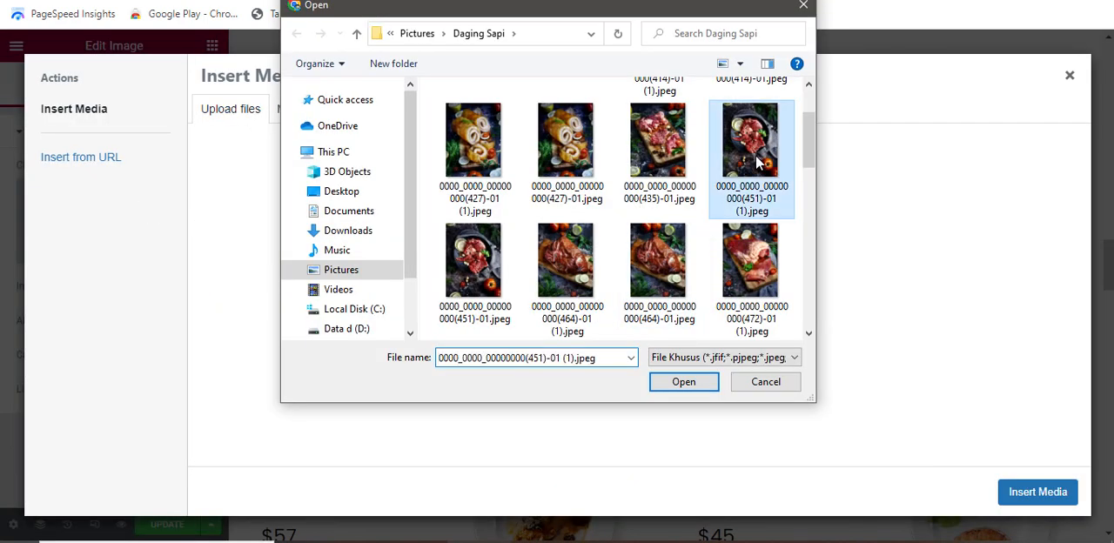
click(706, 385)
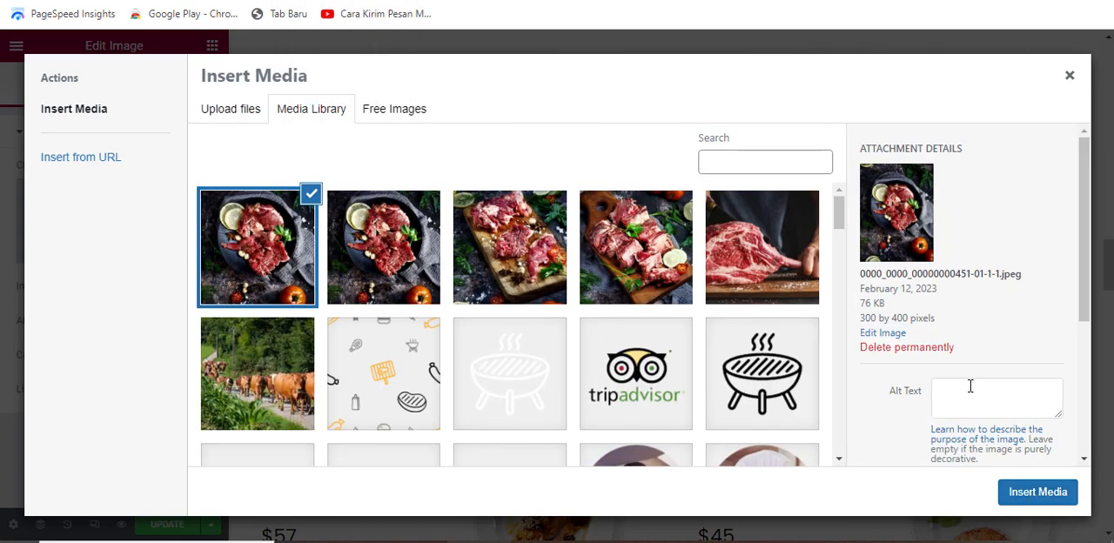
click(1036, 493)
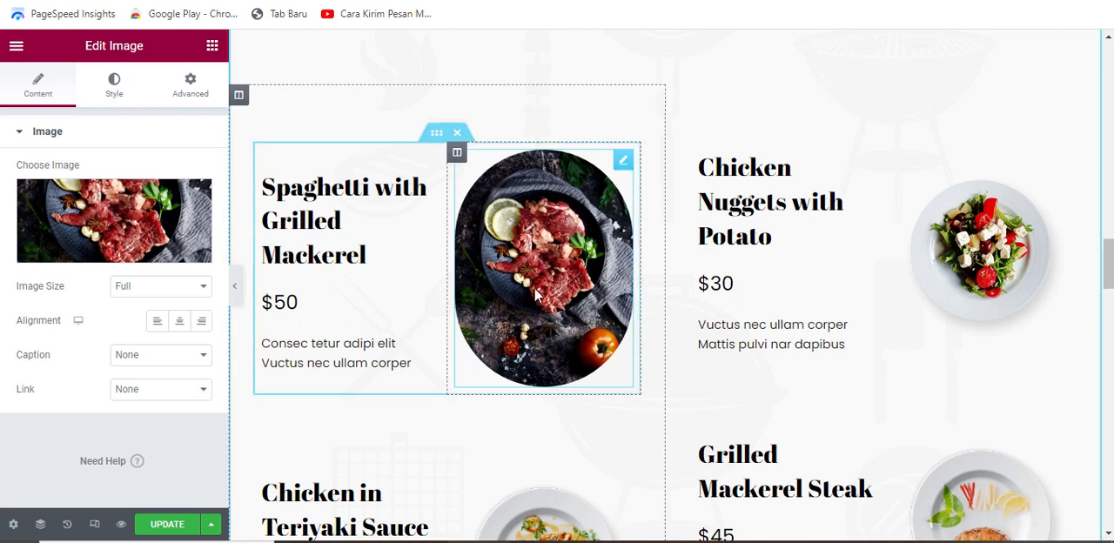
scroll(538, 294, down, 1)
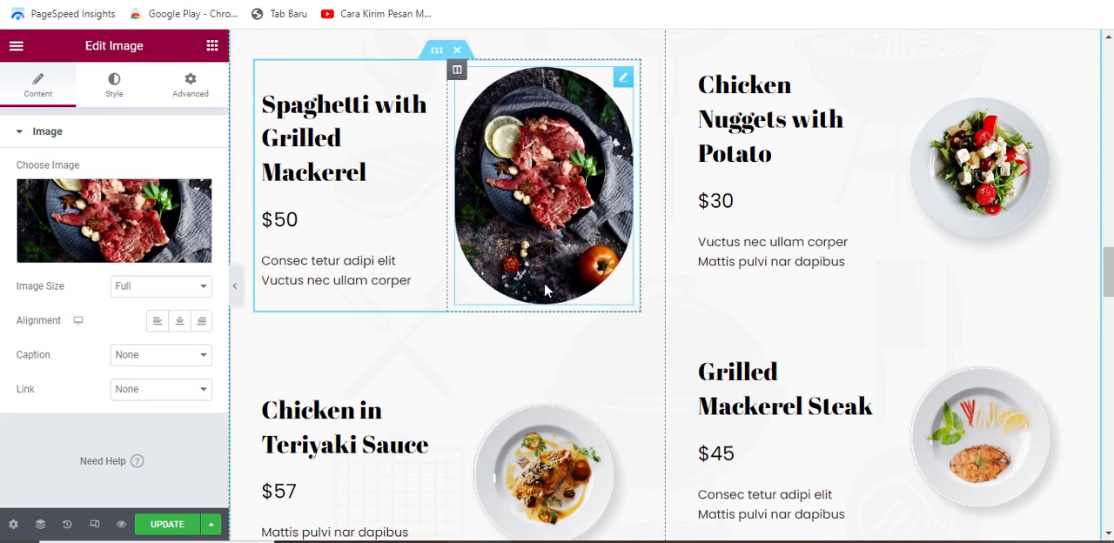
scroll(544, 282, down, 1)
scroll(602, 293, down, 1)
scroll(561, 306, down, 2)
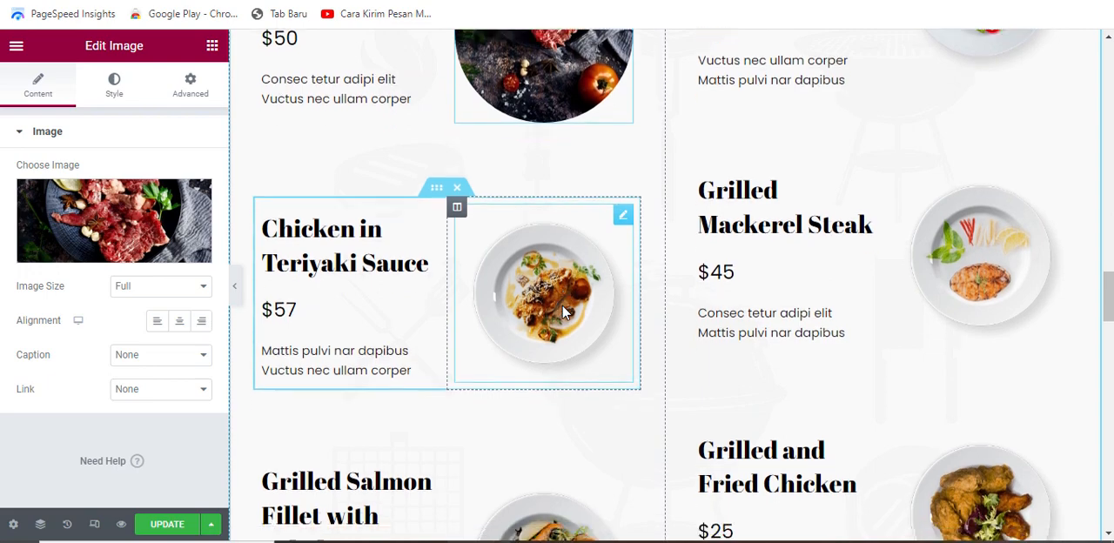
scroll(835, 277, up, 2)
scroll(627, 329, down, 2)
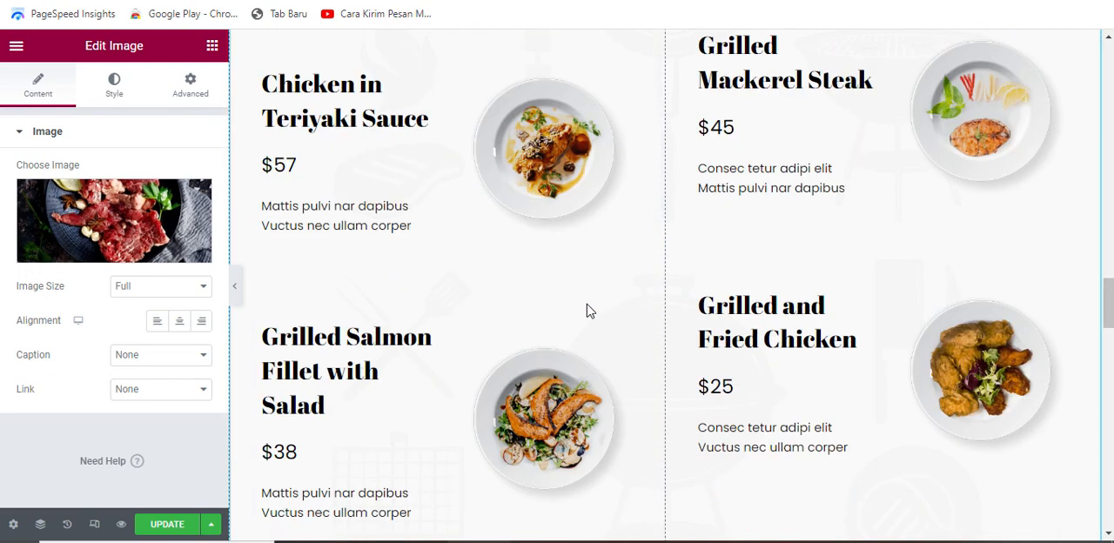
scroll(846, 259, up, 2)
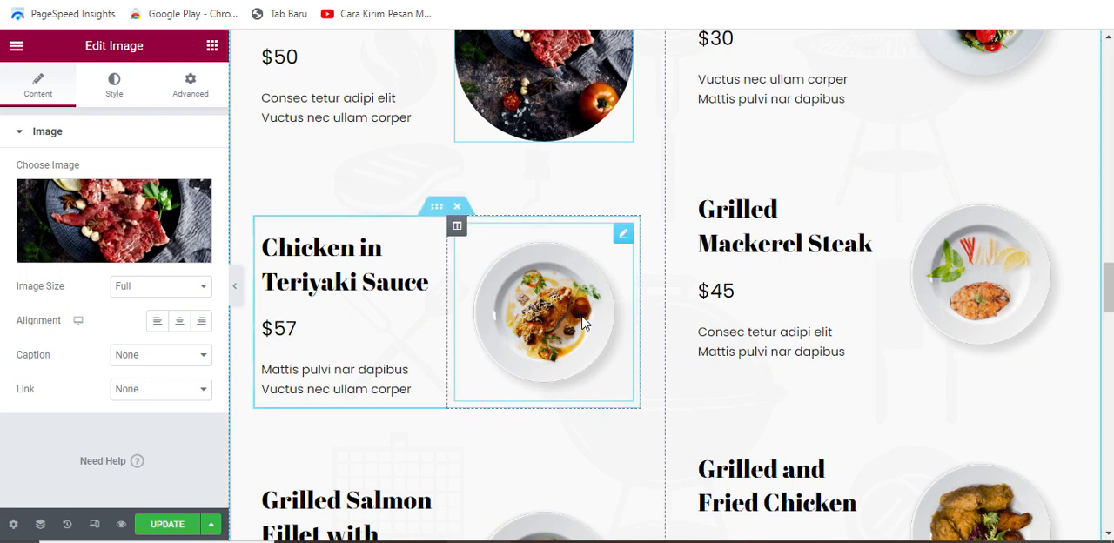
click(601, 251)
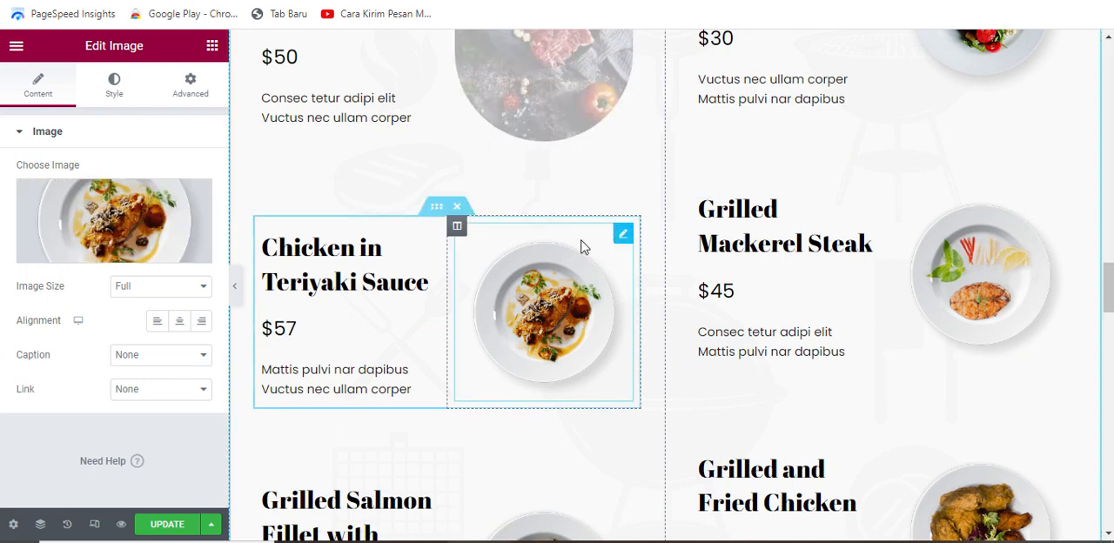
click(122, 217)
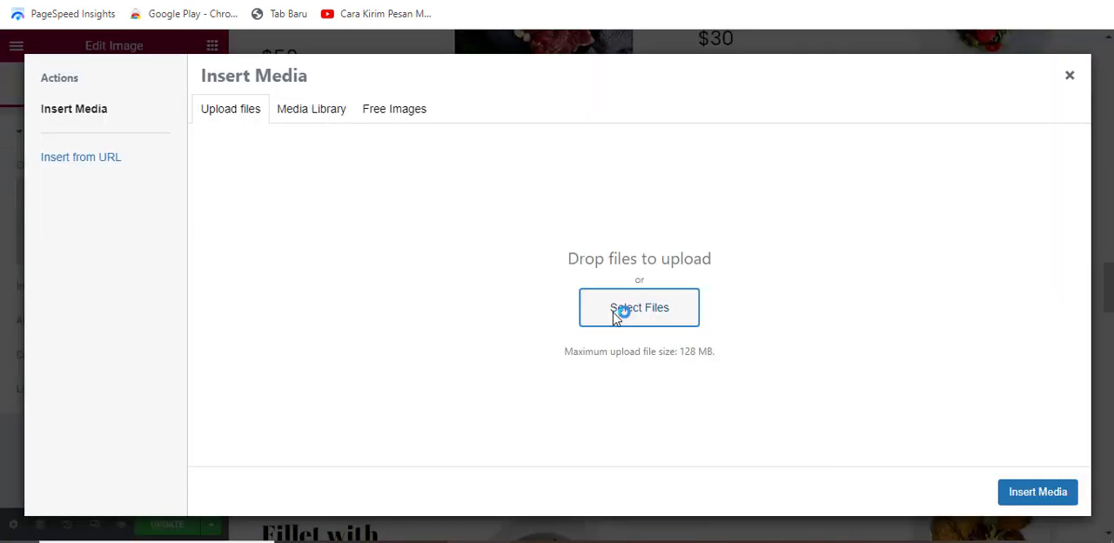
click(620, 311)
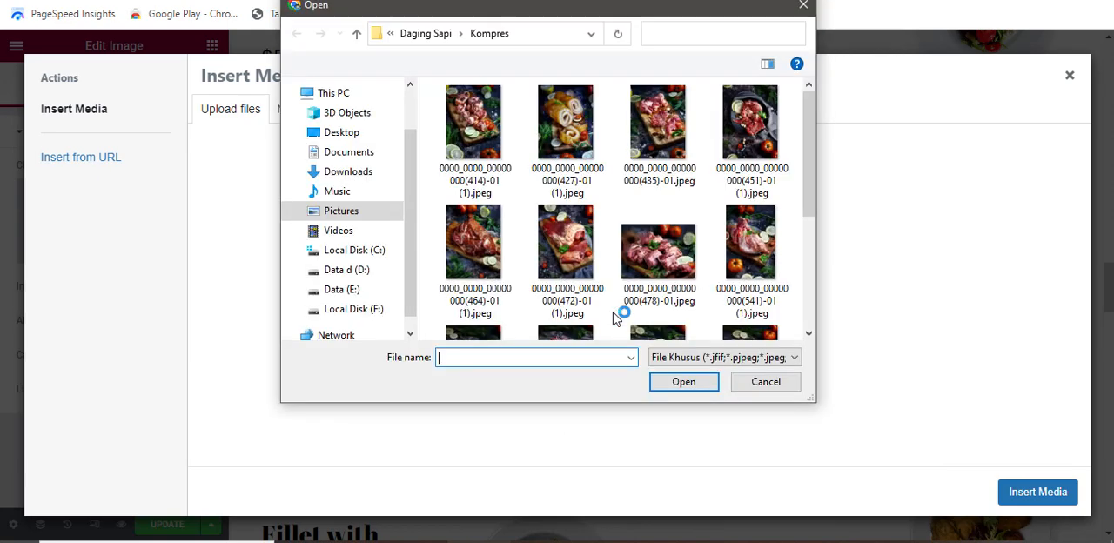
click(582, 130)
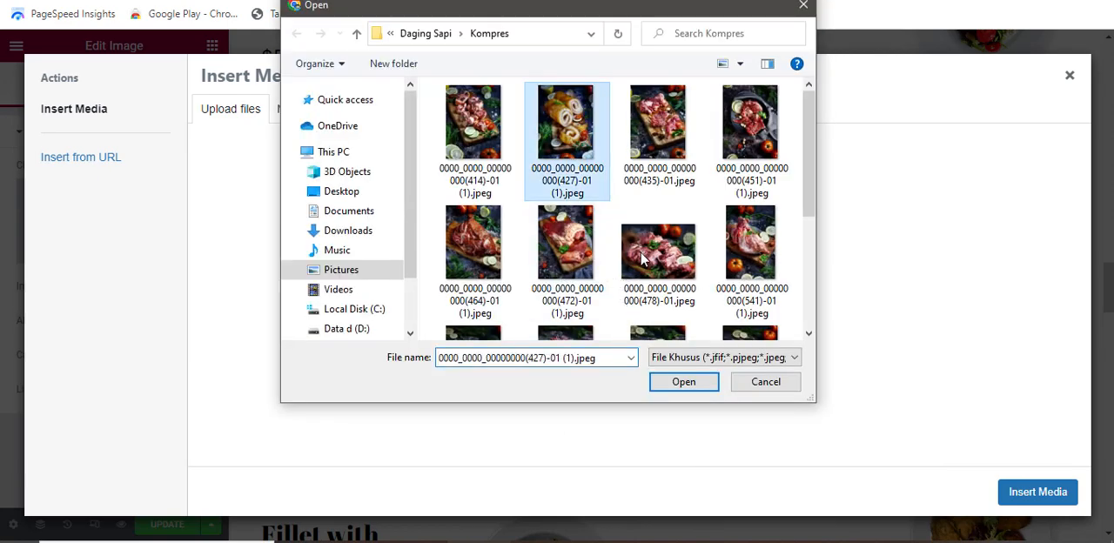
click(685, 381)
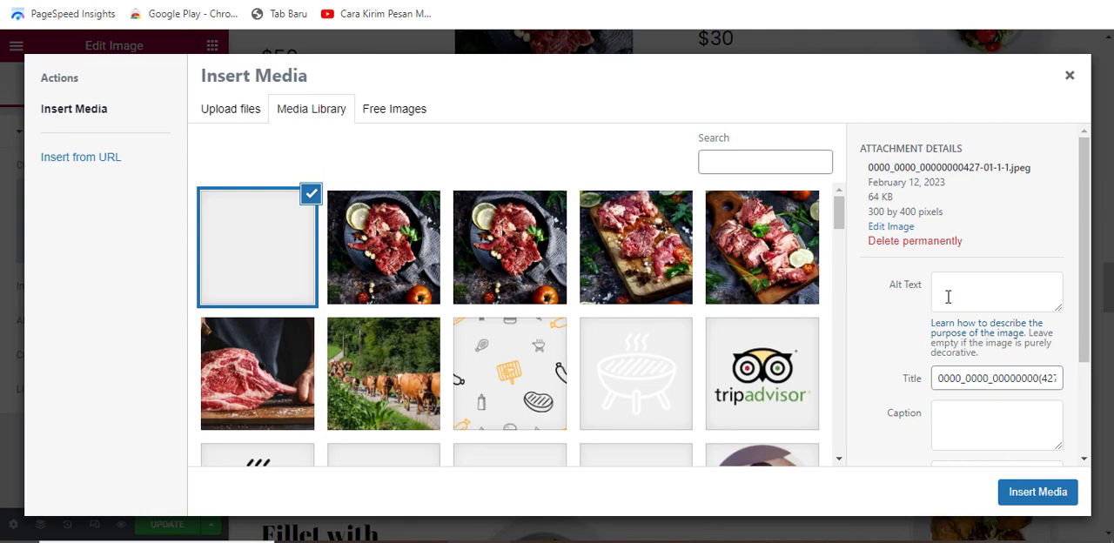
click(1036, 493)
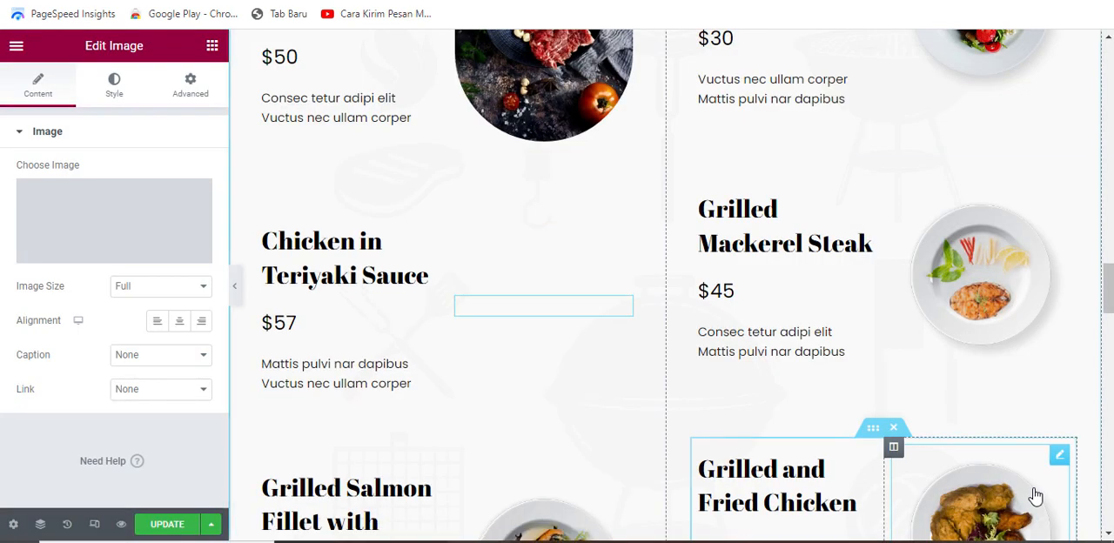
Step: Change the "Spaghetti with Grilled Mackerel" item's title to "Daging Giling"
scroll(1010, 174, up, 3)
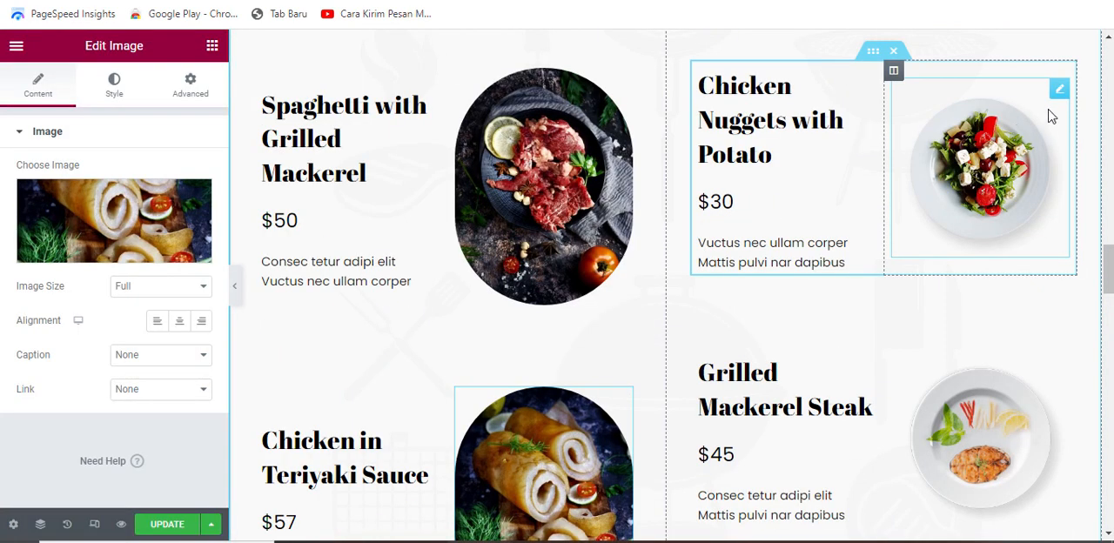
scroll(609, 381, down, 6)
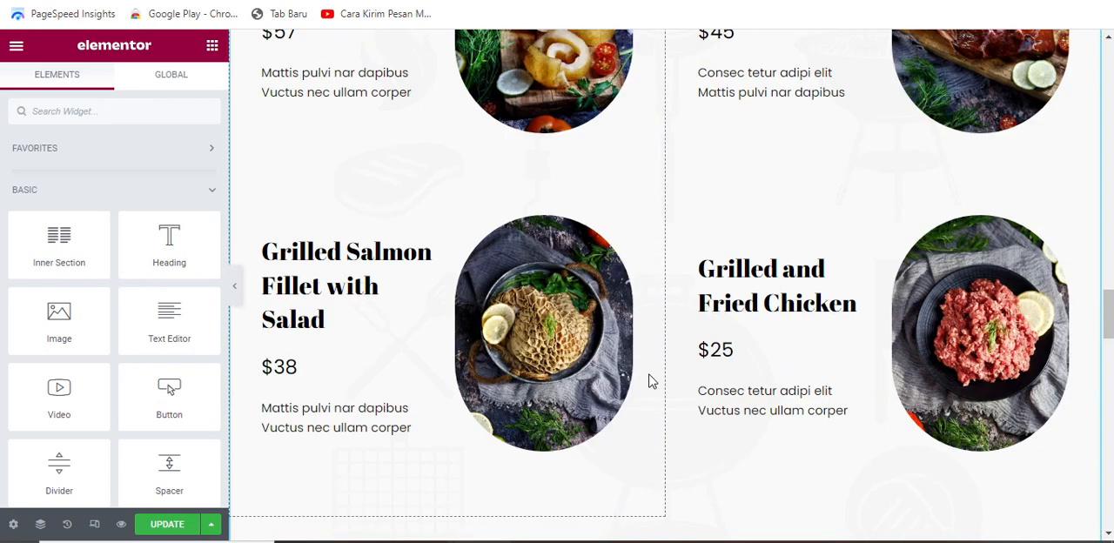
scroll(659, 375, up, 1)
scroll(659, 374, up, 5)
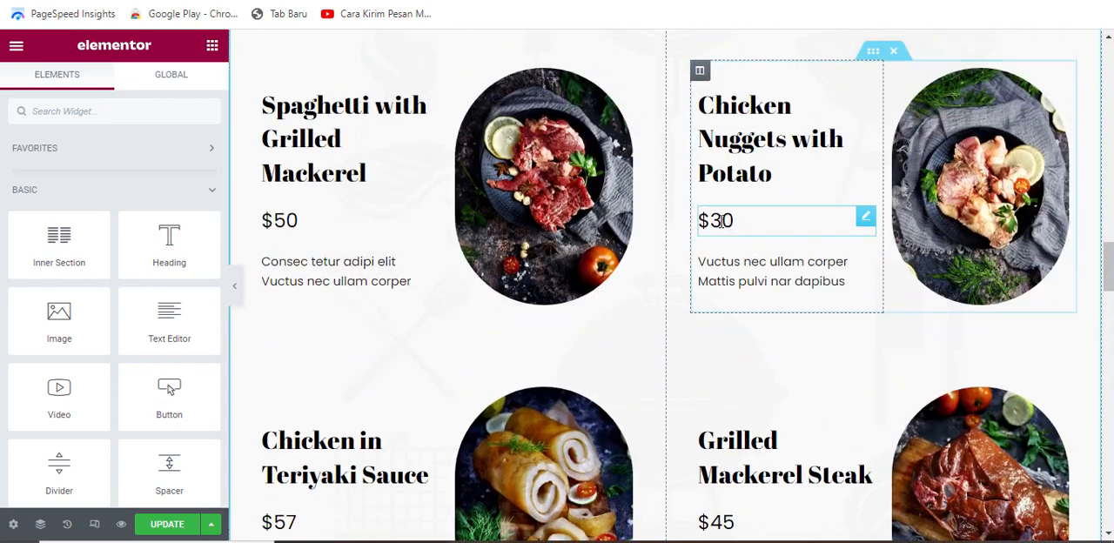
click(380, 156)
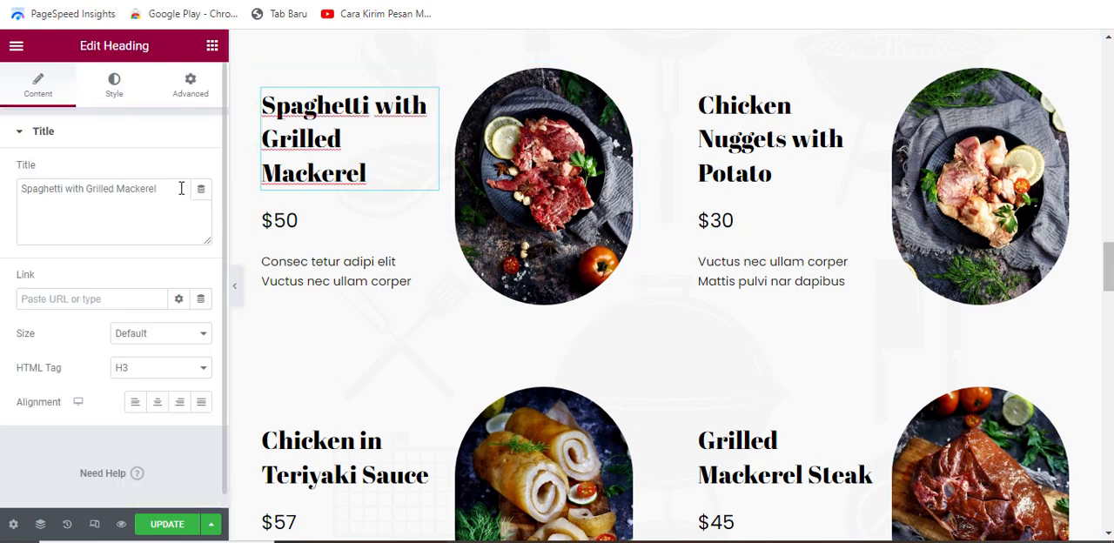
drag(158, 189, 21, 188)
text(Daging Giling)
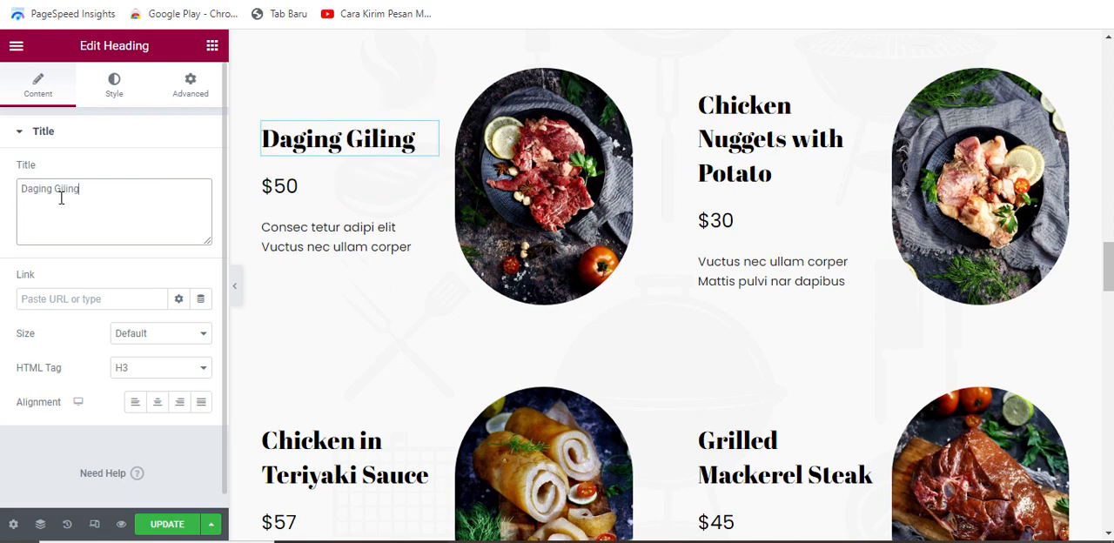
Step: Set the price of the "Daging Giling" item to "Rp. 115.000/kg"
click(340, 196)
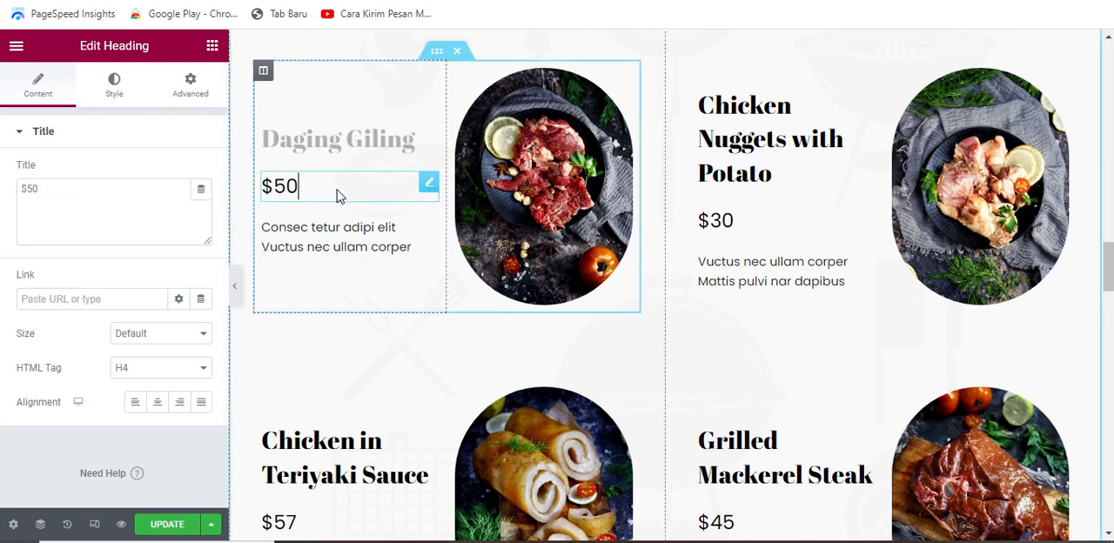
drag(44, 189, 22, 190)
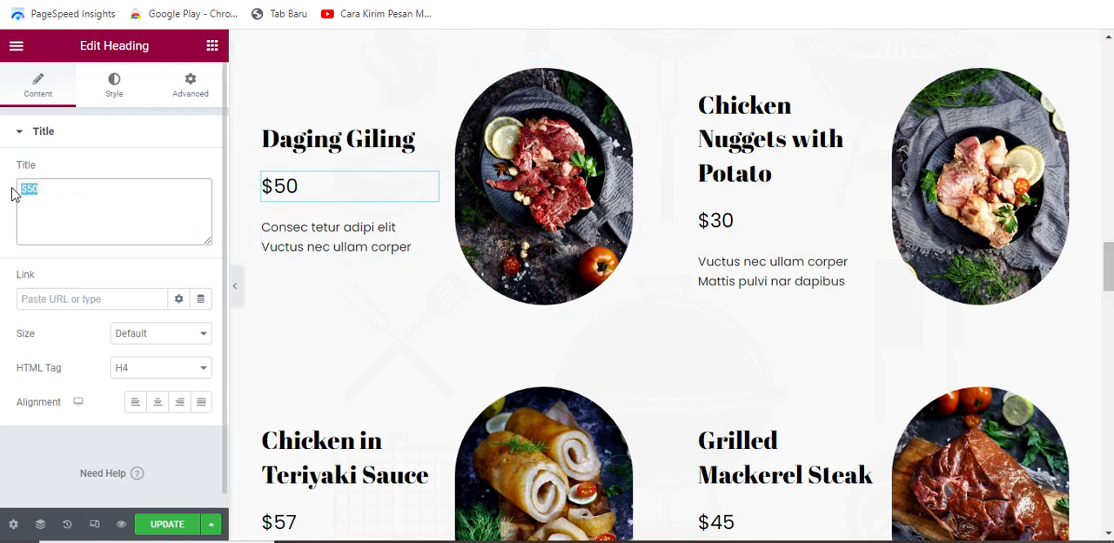
text(Rp)
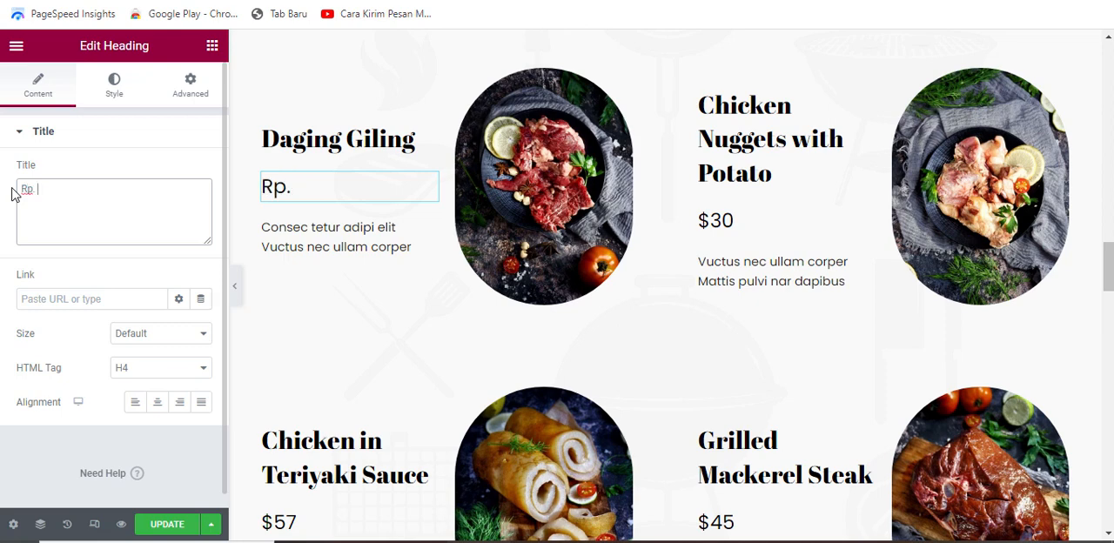
text(. 115.00)
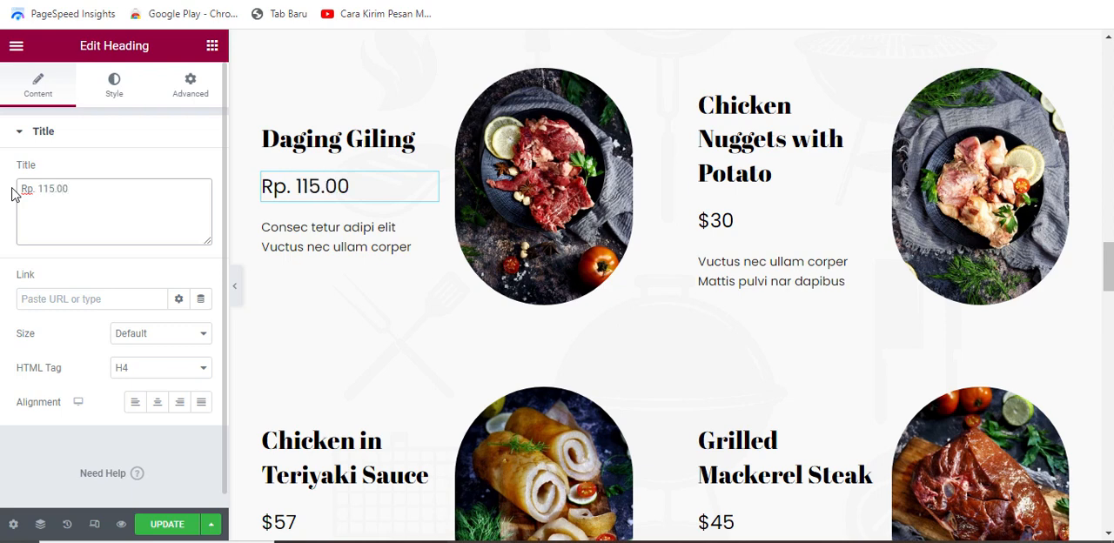
text(0/kg)
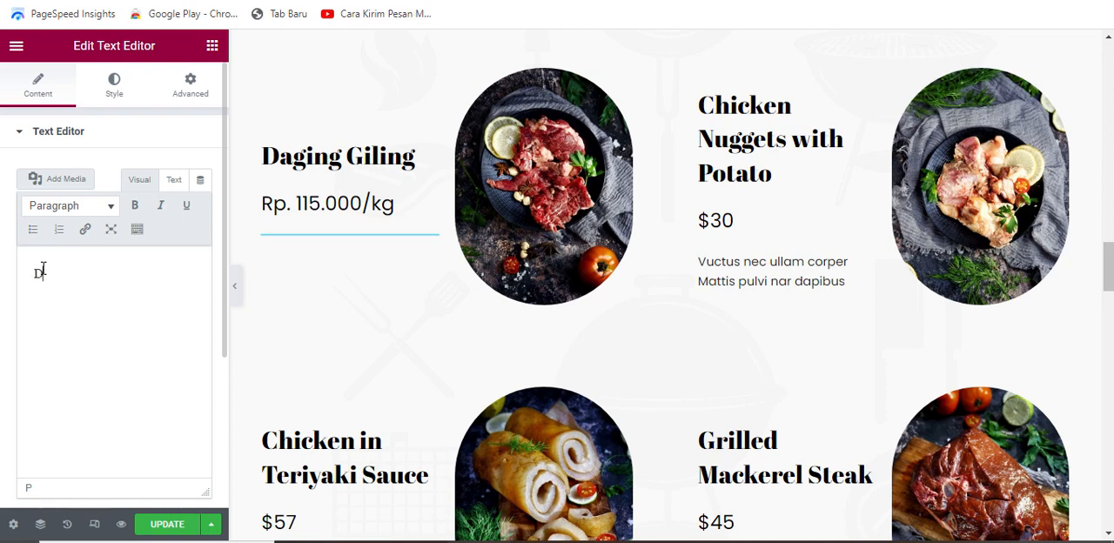
Step: Write "Daging fresh bukan frozeen" as the description of the "Daging Giling" item
text(aging )
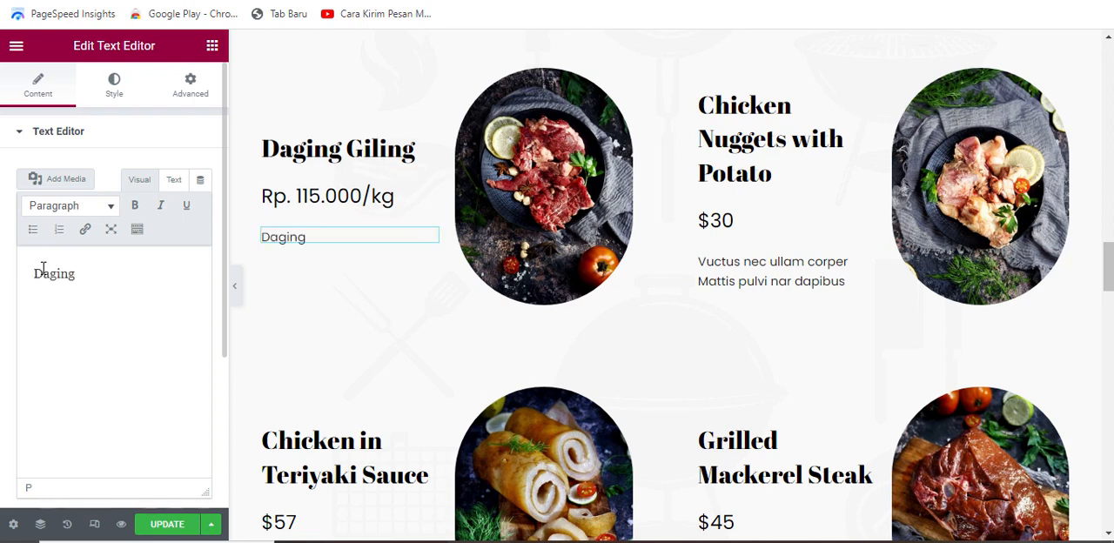
text(fresh bukan )
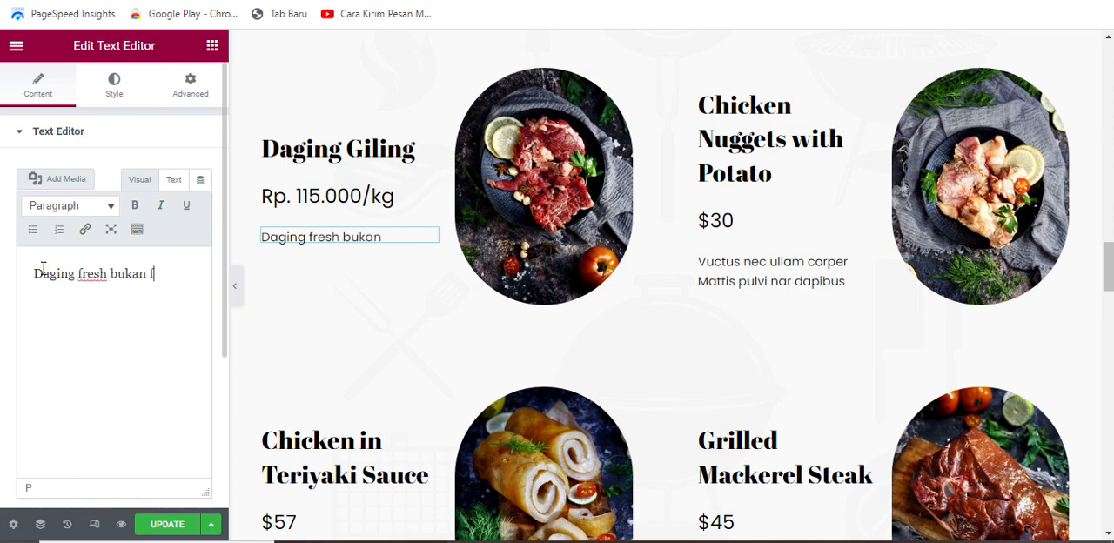
text(frozeen)
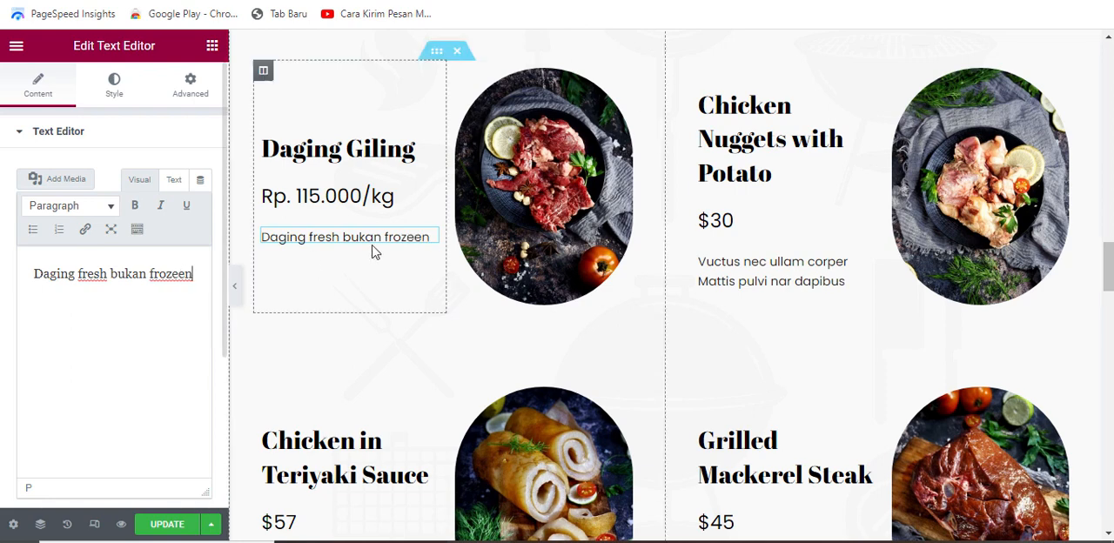
Step: Center-align the title, price and description of the "Daging Giling" item
click(413, 145)
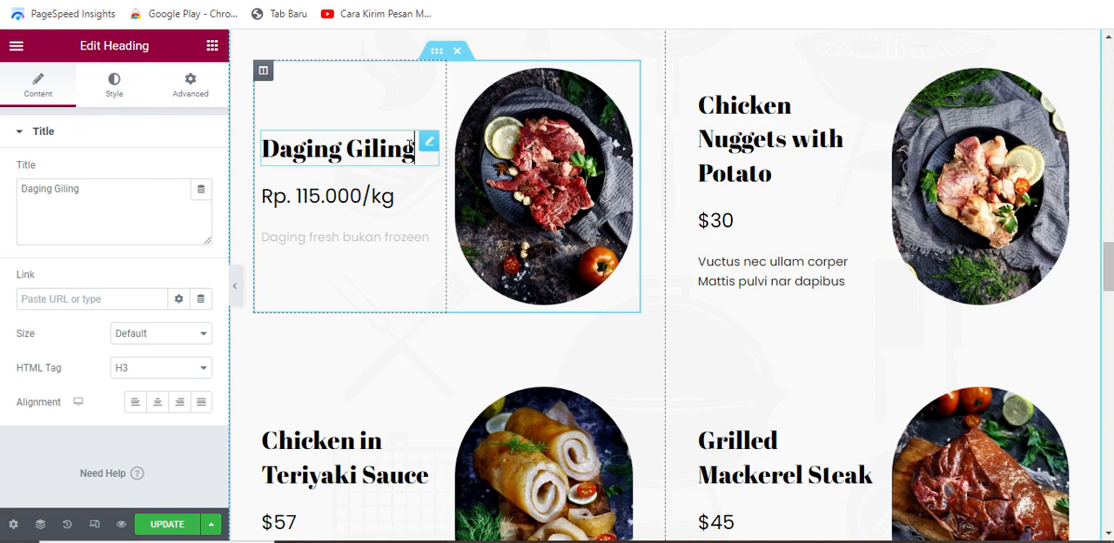
click(159, 403)
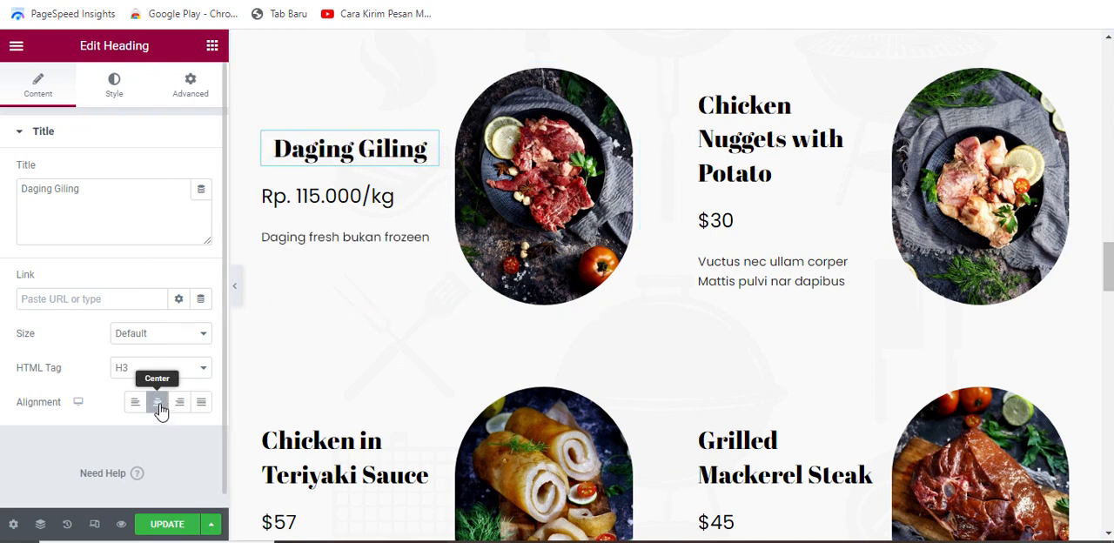
click(402, 203)
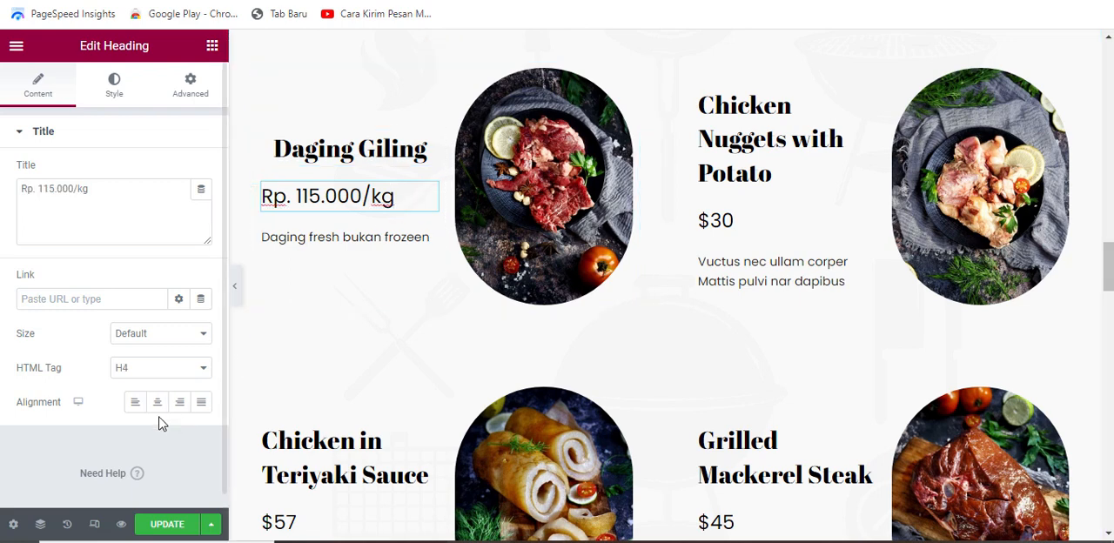
click(402, 238)
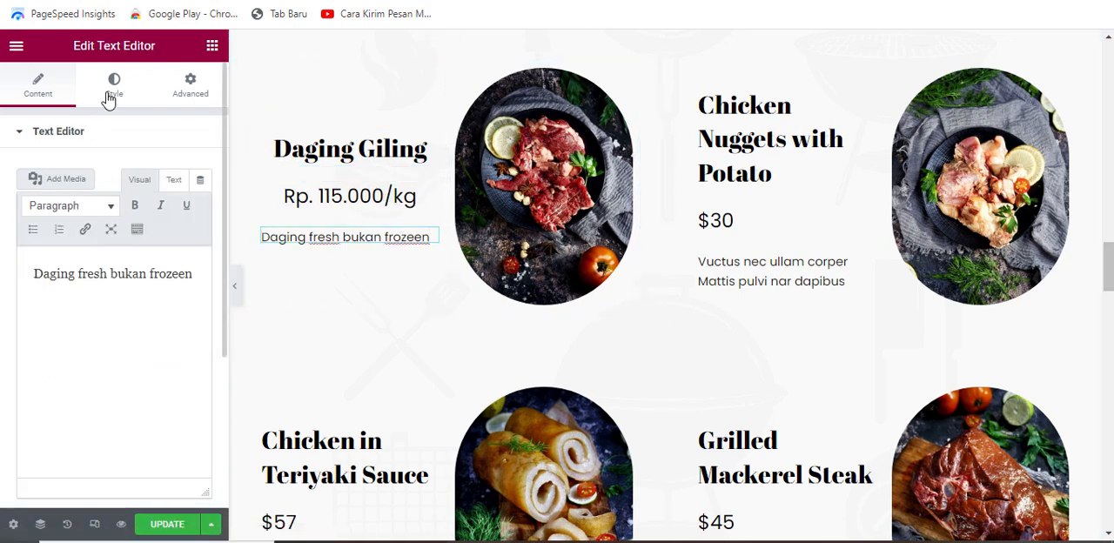
click(115, 102)
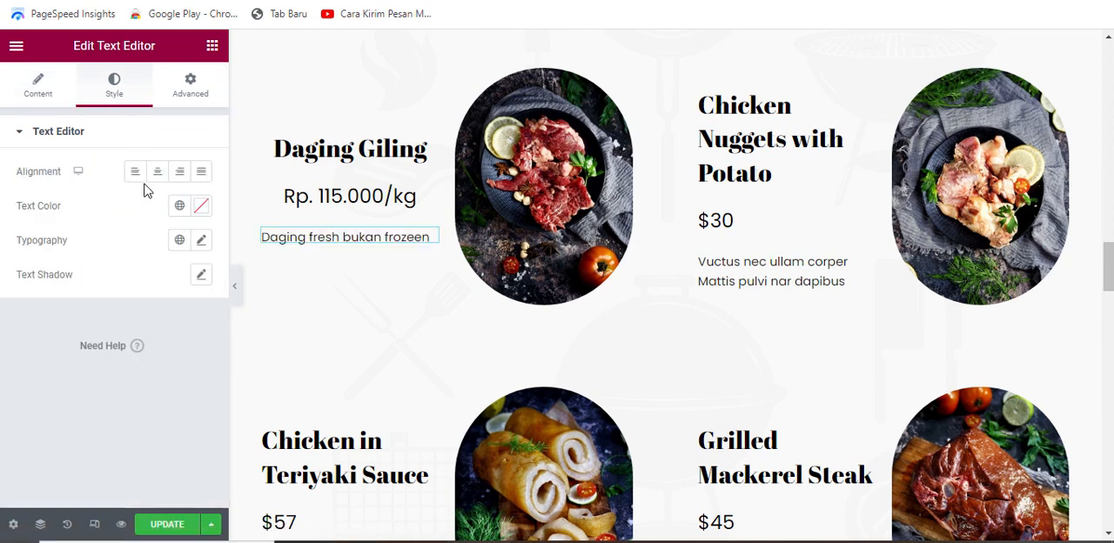
click(159, 174)
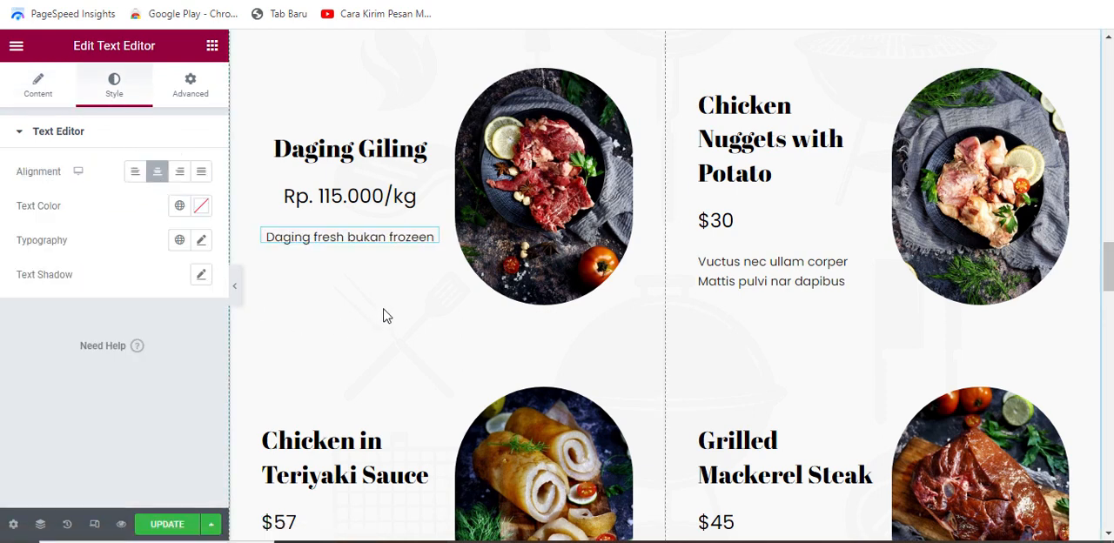
Step: Examine the centred "Daging Giling" item beside the other menu items, including at full page width
click(234, 288)
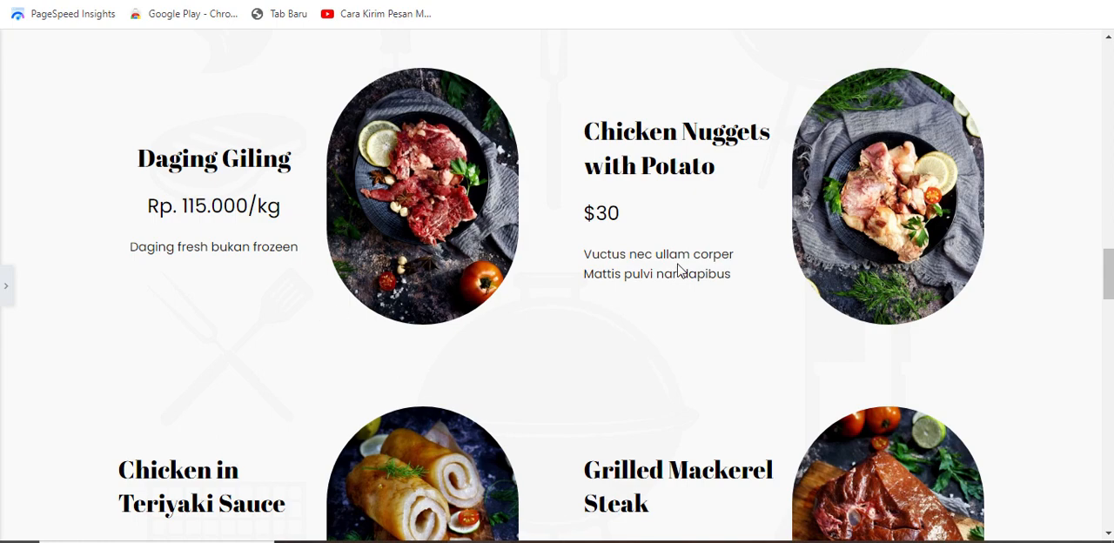
scroll(680, 271, down, 1)
scroll(679, 269, up, 2)
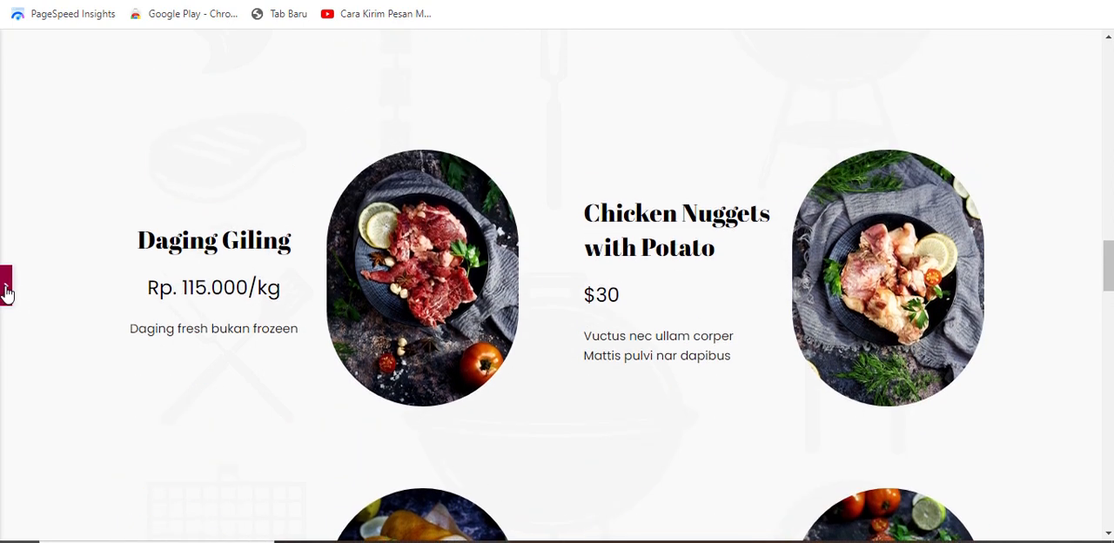
click(7, 292)
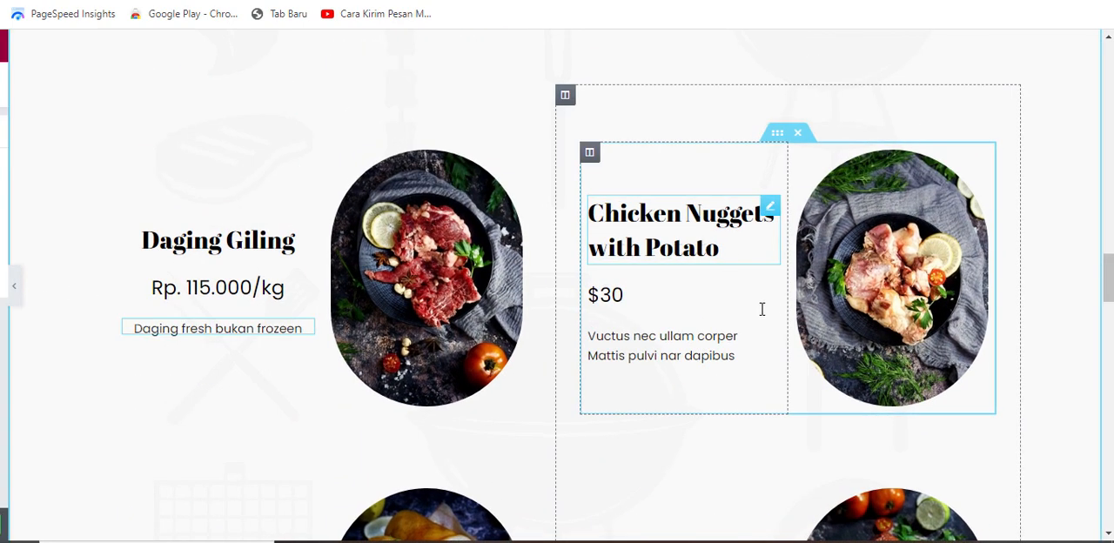
scroll(738, 353, down, 3)
scroll(654, 369, down, 2)
scroll(540, 331, up, 2)
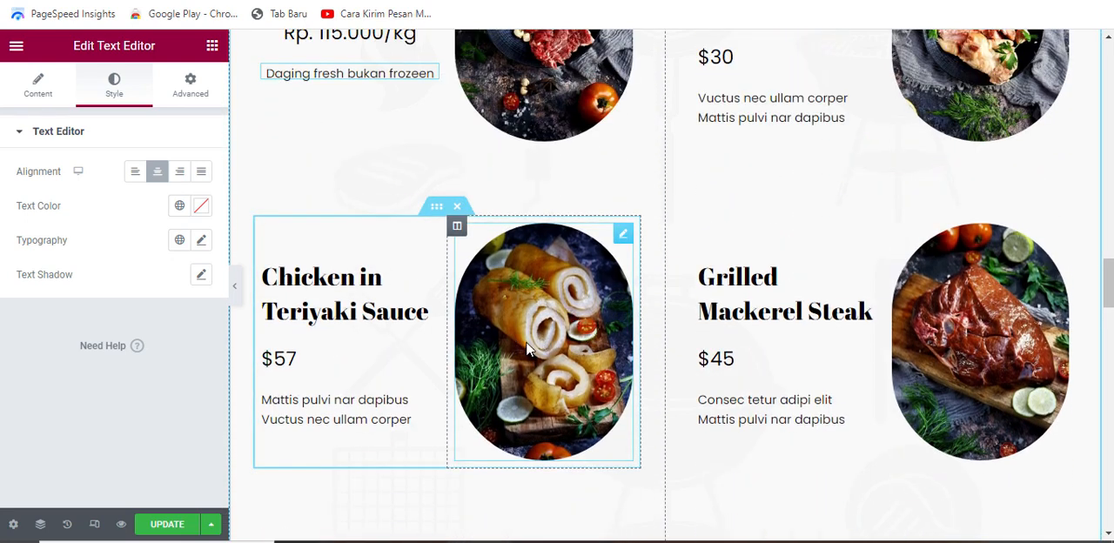
scroll(528, 345, up, 2)
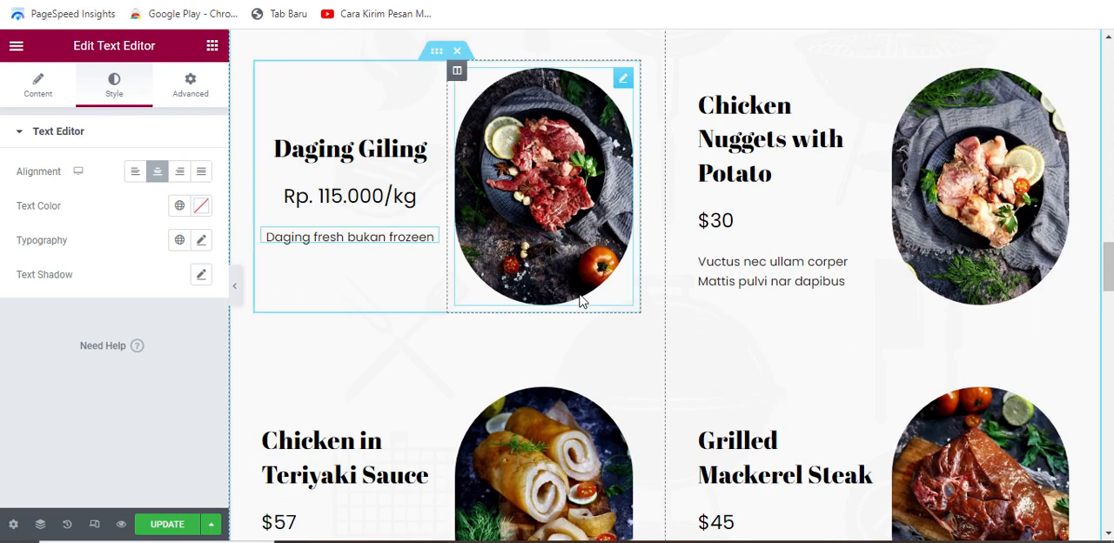
Step: Enable a Circle mask on the picture of the "Daging Giling" item
click(625, 81)
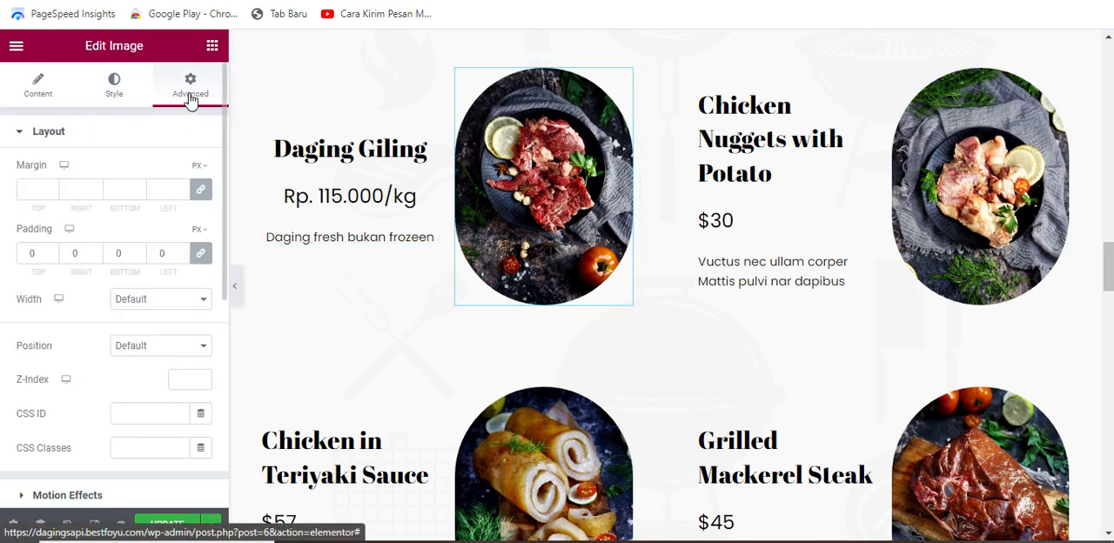
scroll(122, 244, down, 3)
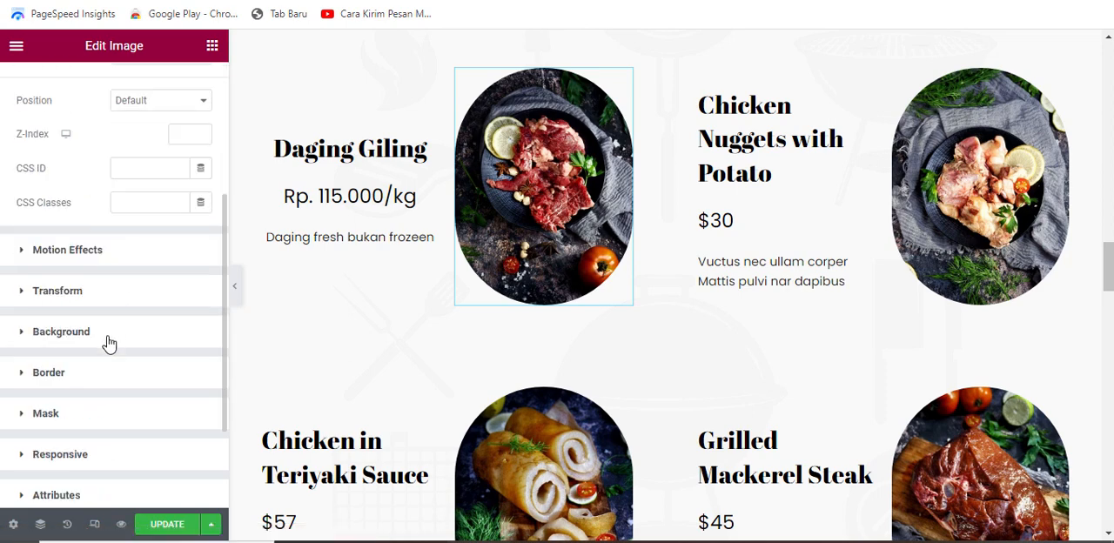
click(53, 416)
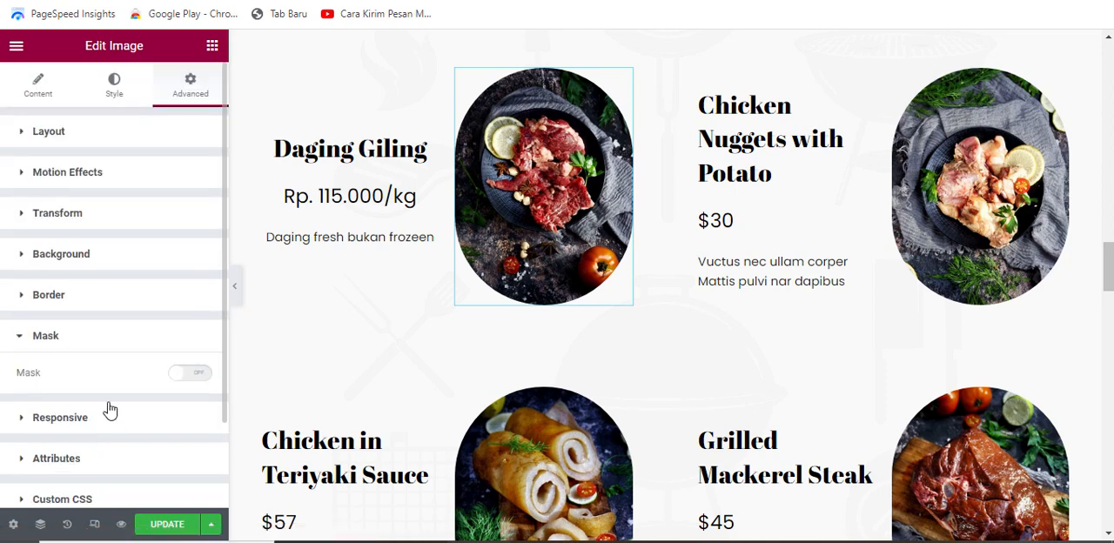
scroll(100, 379, down, 1)
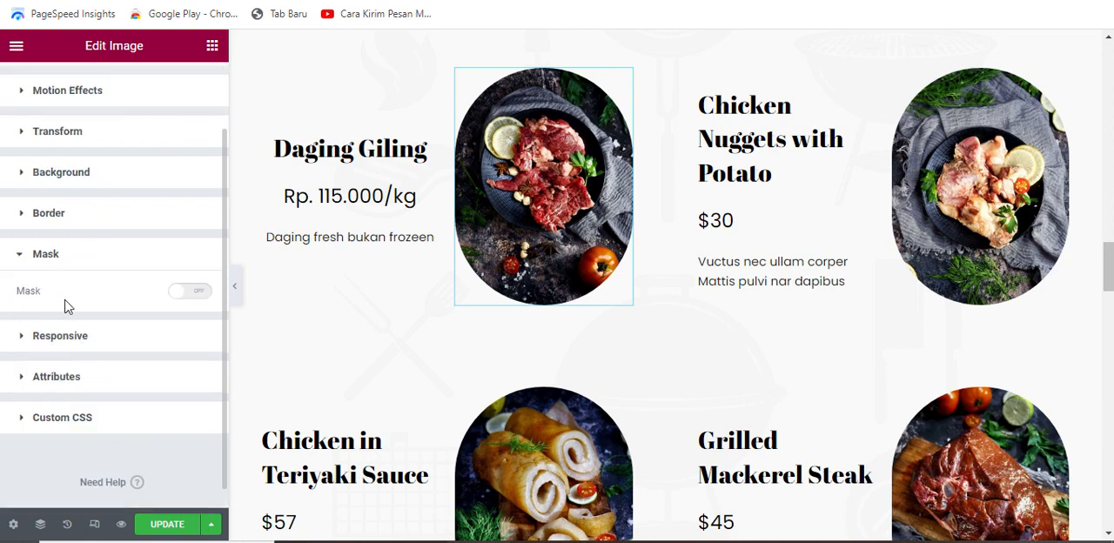
click(200, 298)
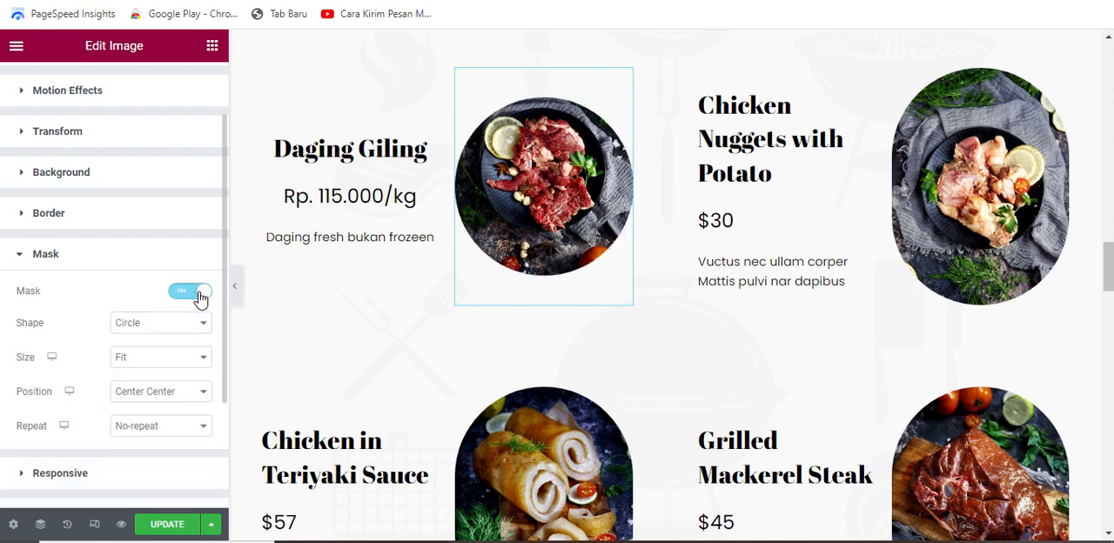
Step: Try the Flower, Sketch and Blob mask shapes on the "Daging Giling" picture, then restore Circle
click(172, 328)
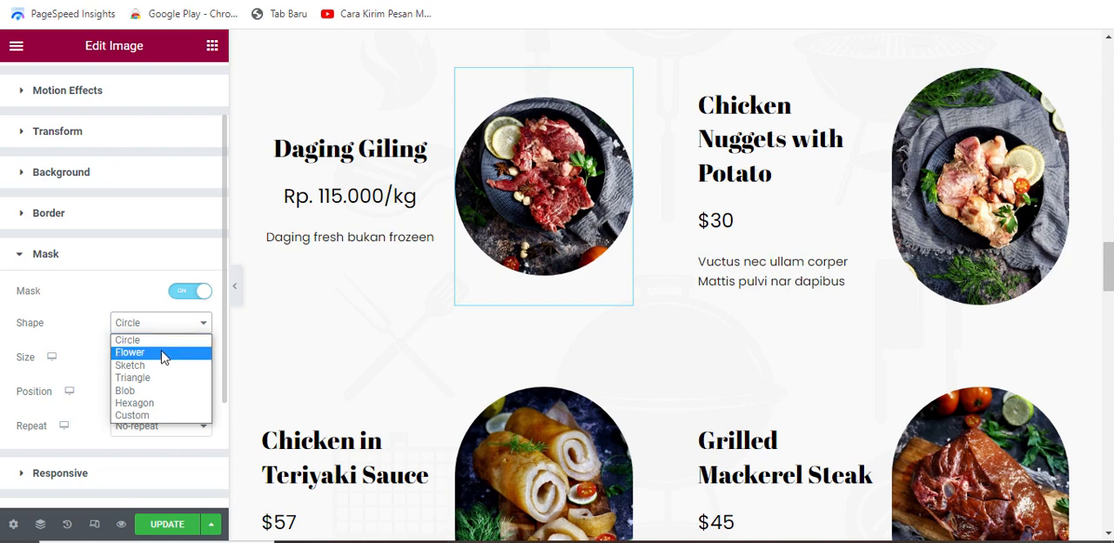
click(163, 352)
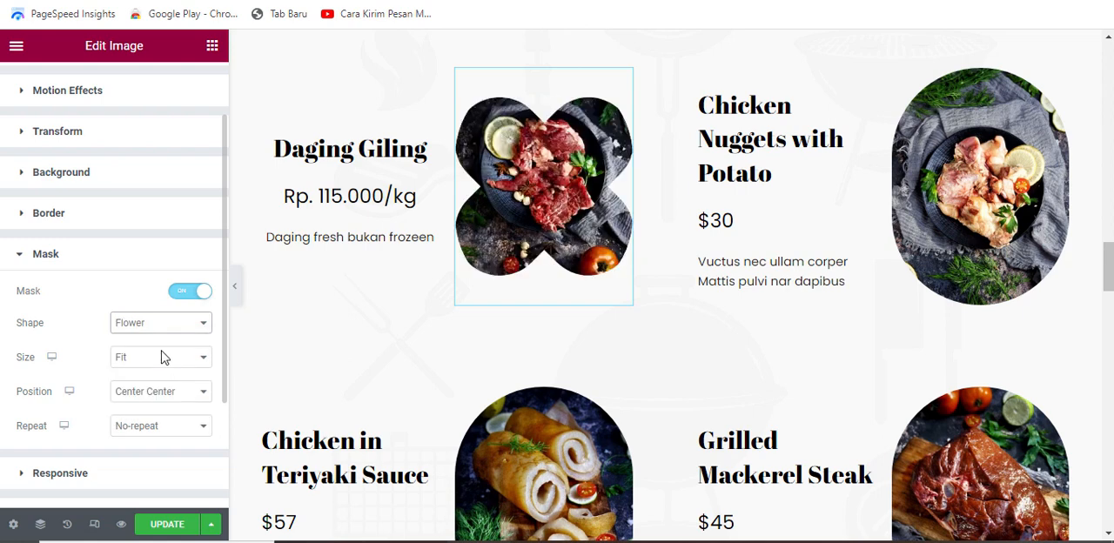
click(181, 324)
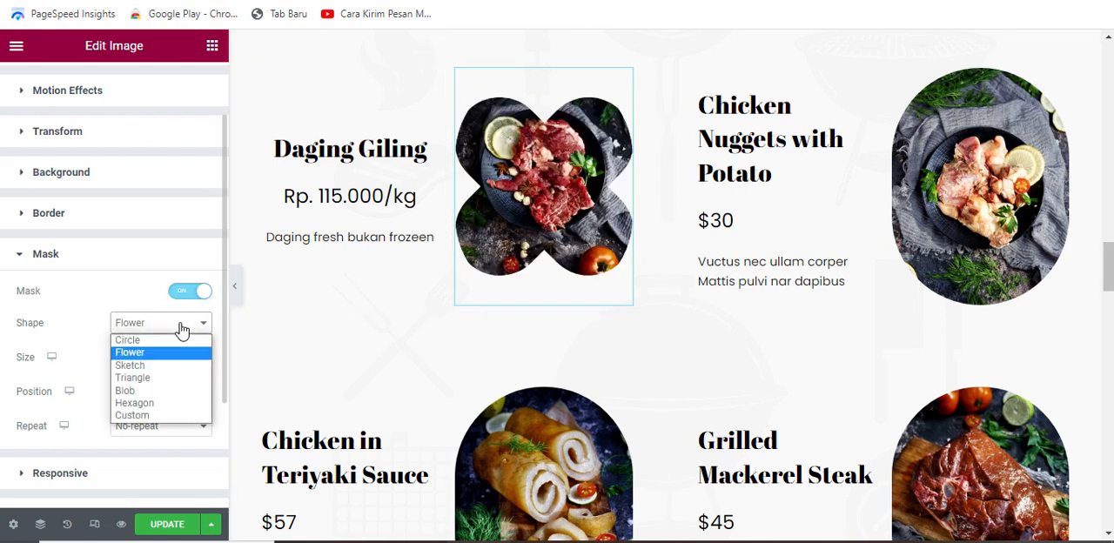
click(165, 366)
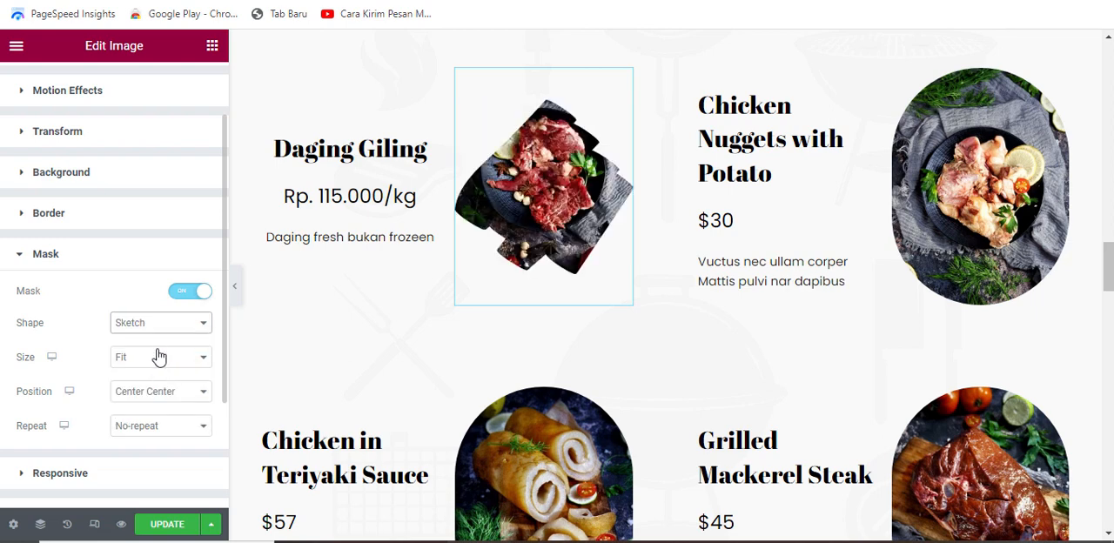
click(172, 323)
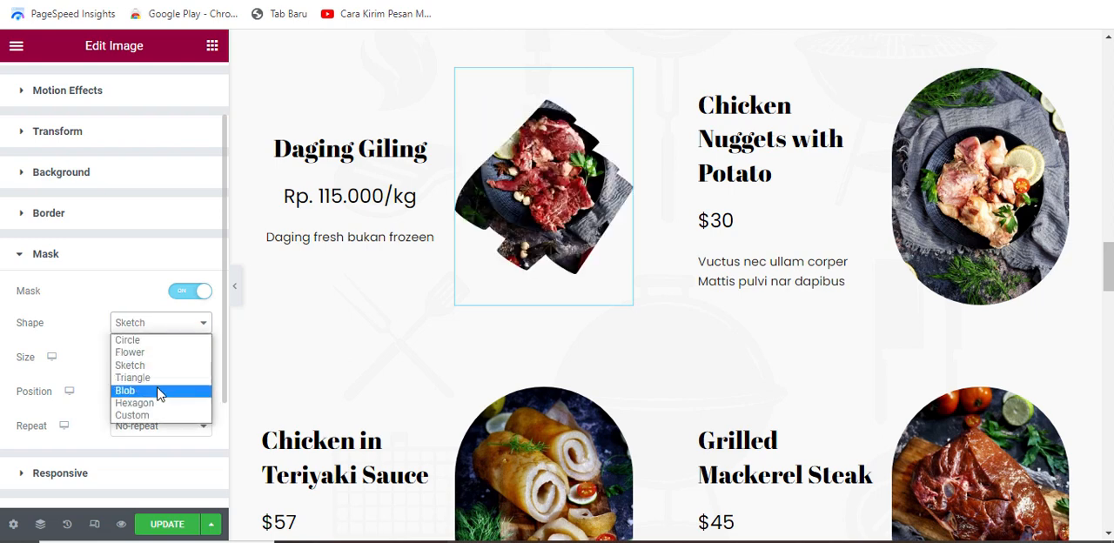
click(160, 393)
click(170, 324)
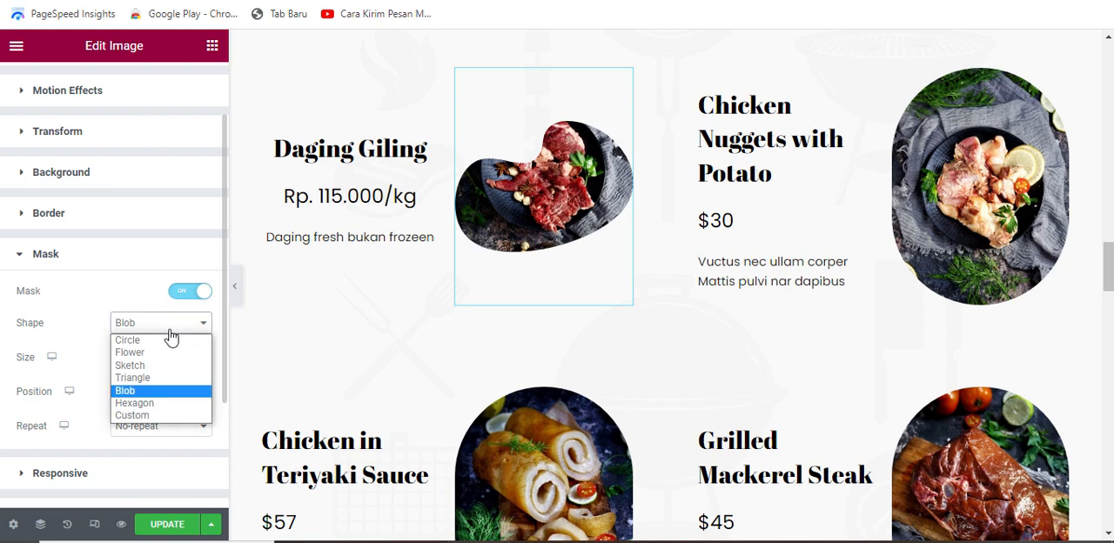
click(165, 340)
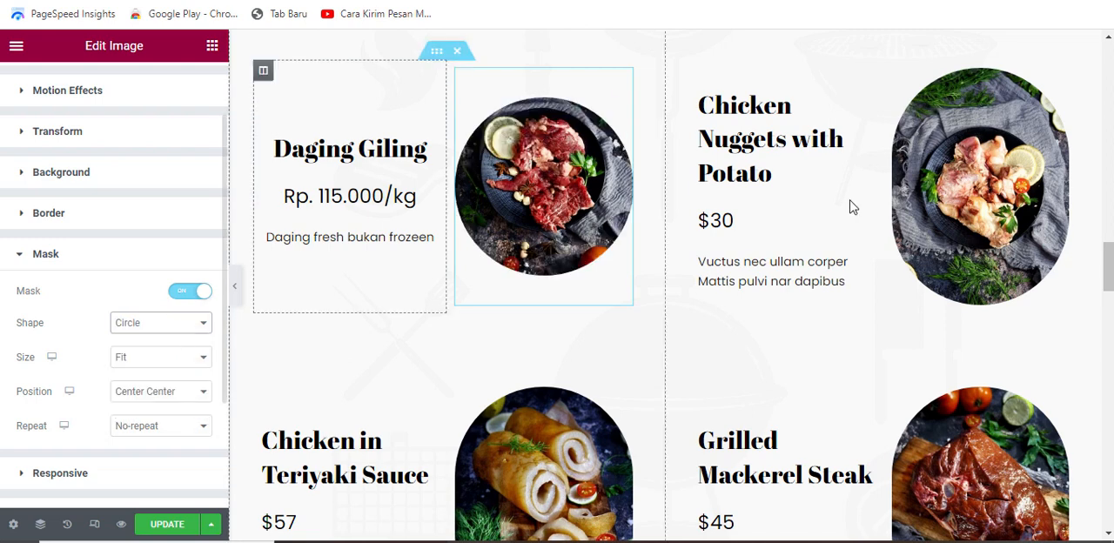
Step: Copy the style of the "Daging Giling" title onto the "Chicken Nuggets with Potato" title
scroll(985, 244, up, 1)
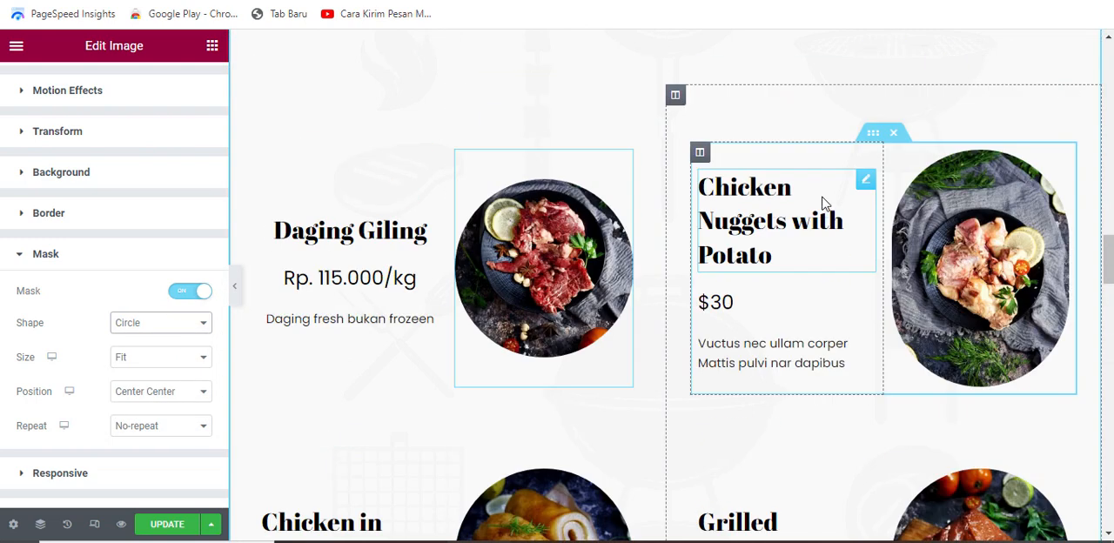
scroll(870, 389, down, 2)
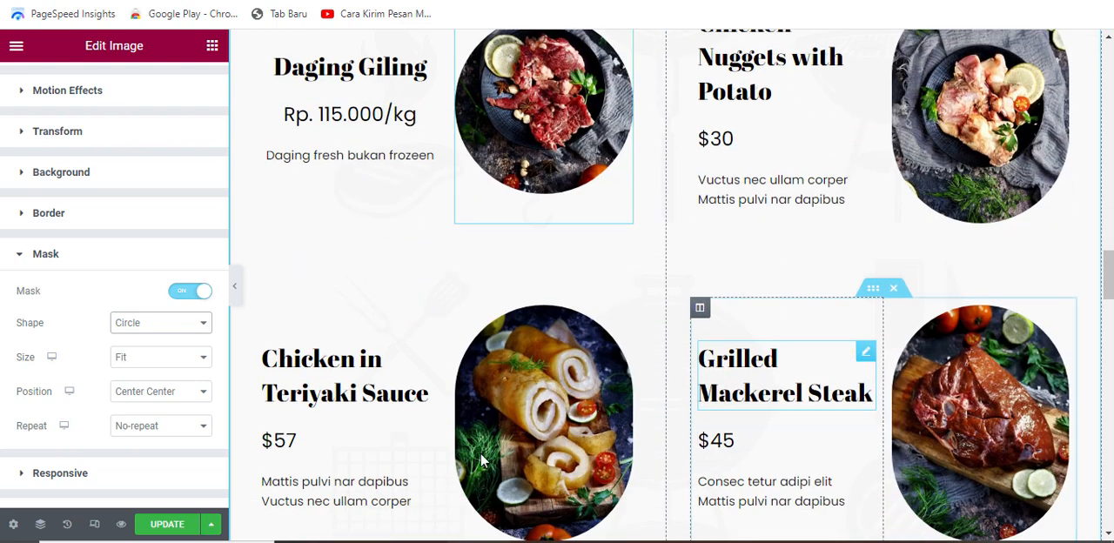
scroll(791, 449, down, 2)
scroll(795, 443, up, 4)
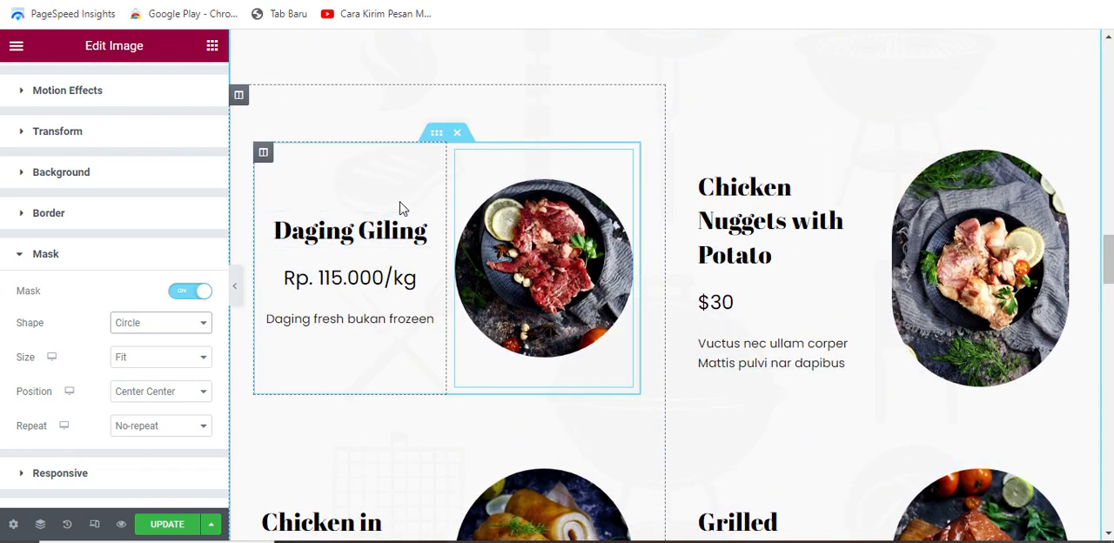
click(540, 231)
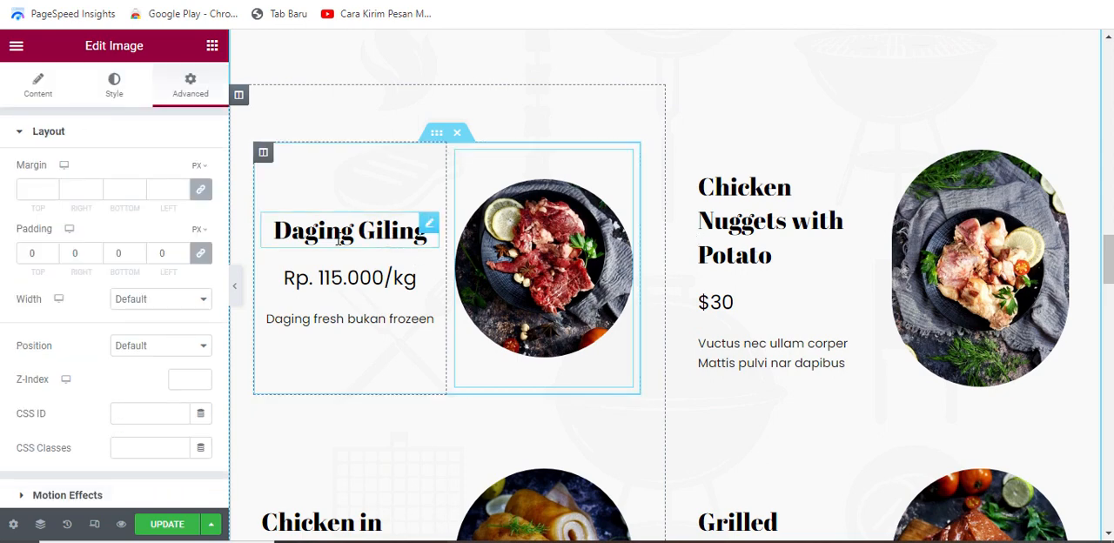
right_click(428, 235)
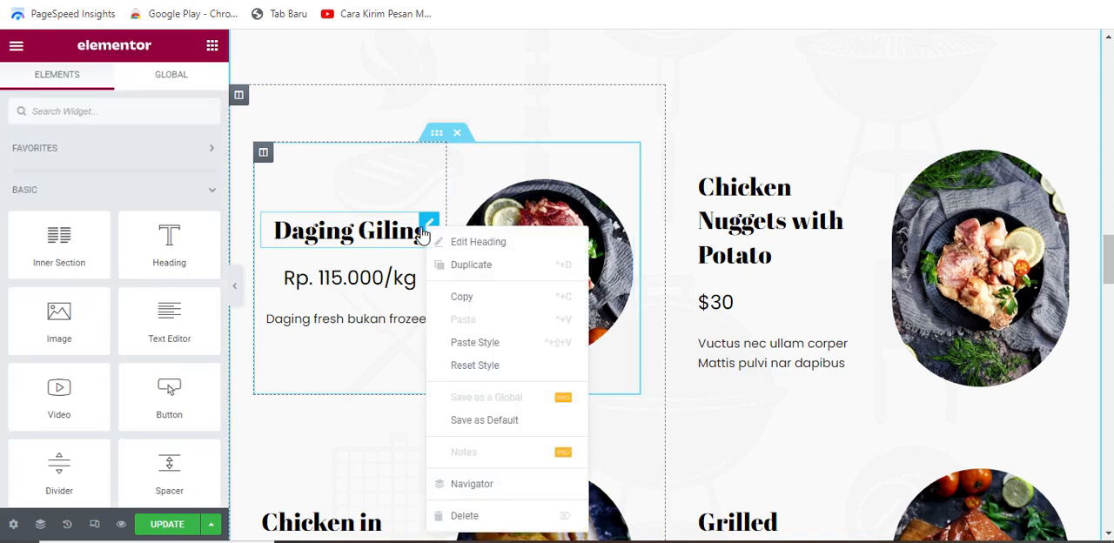
click(467, 296)
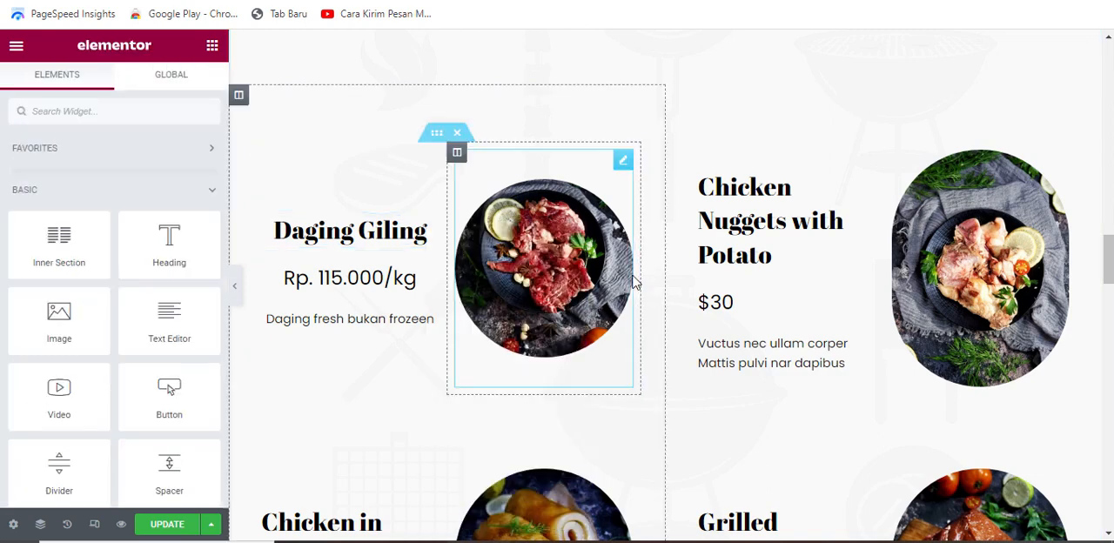
right_click(827, 197)
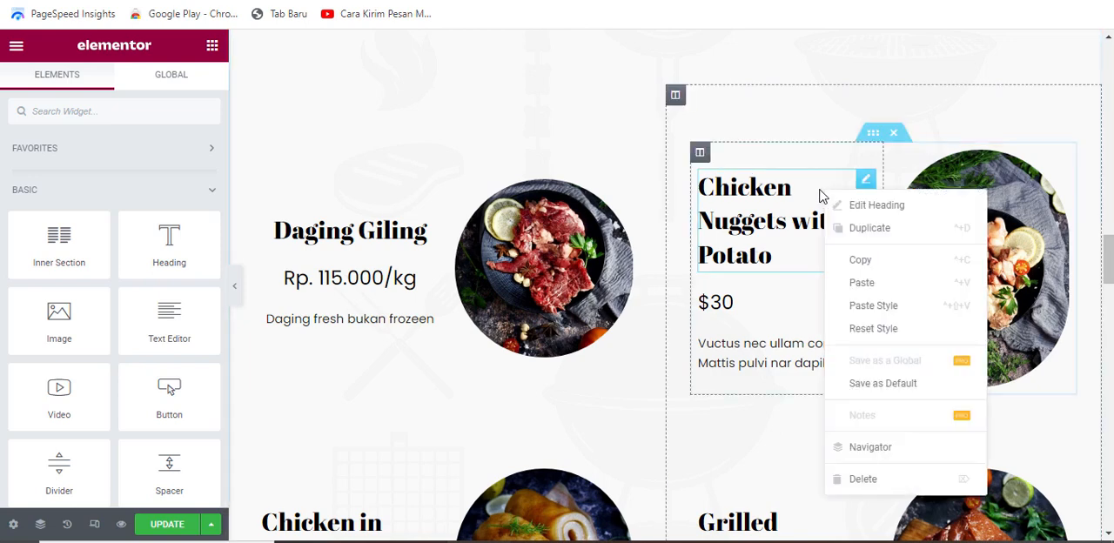
click(875, 312)
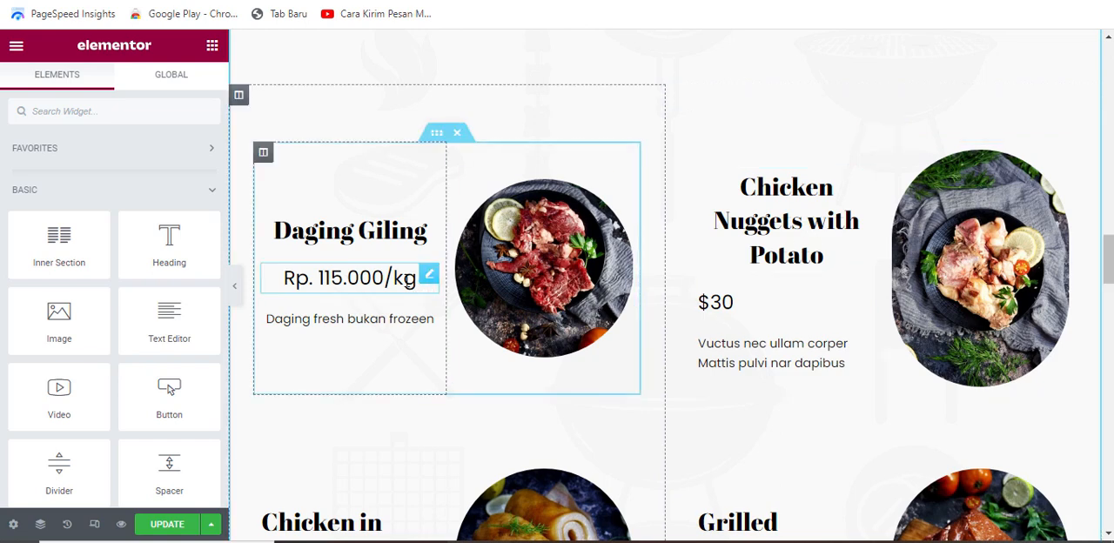
Step: Copy the style of the "Daging Giling" price onto the price of the "Chicken Nuggets with Potato" item
right_click(393, 279)
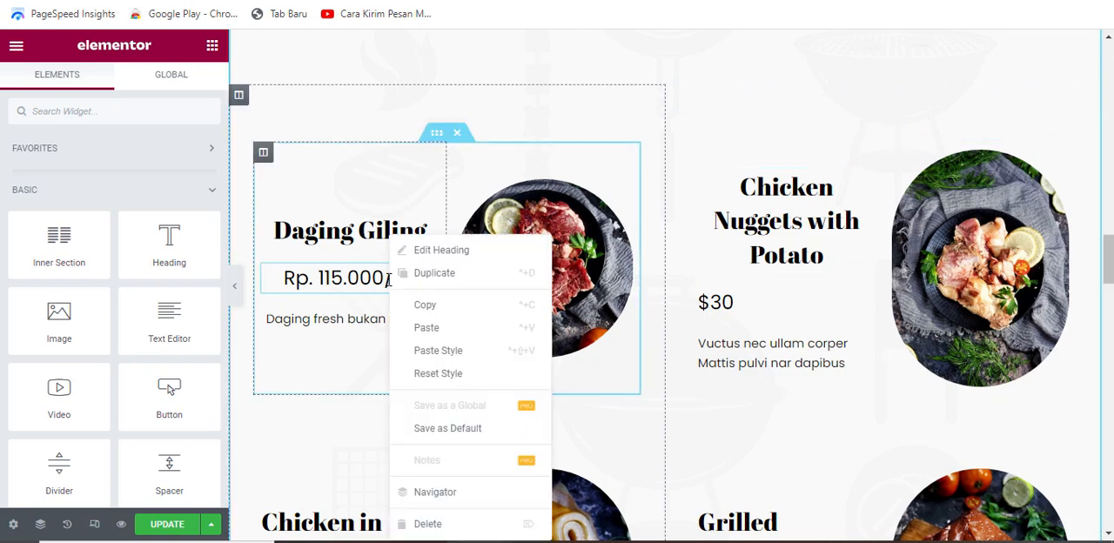
click(459, 311)
key(ctrl+shift+v)
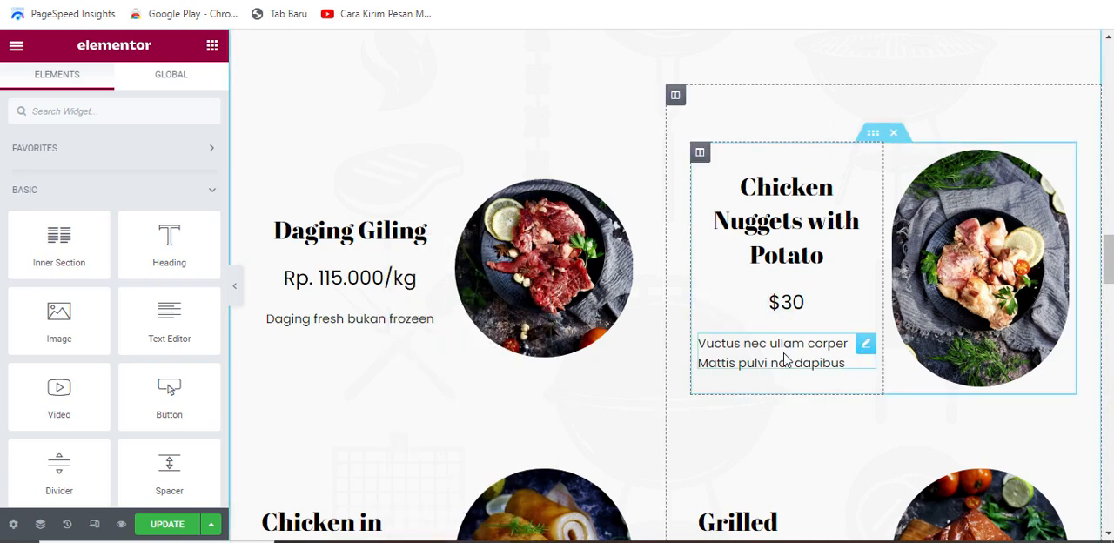
Step: Copy the style of the "Daging Giling" description onto the description of the "Chicken Nuggets with Potato" item
right_click(397, 318)
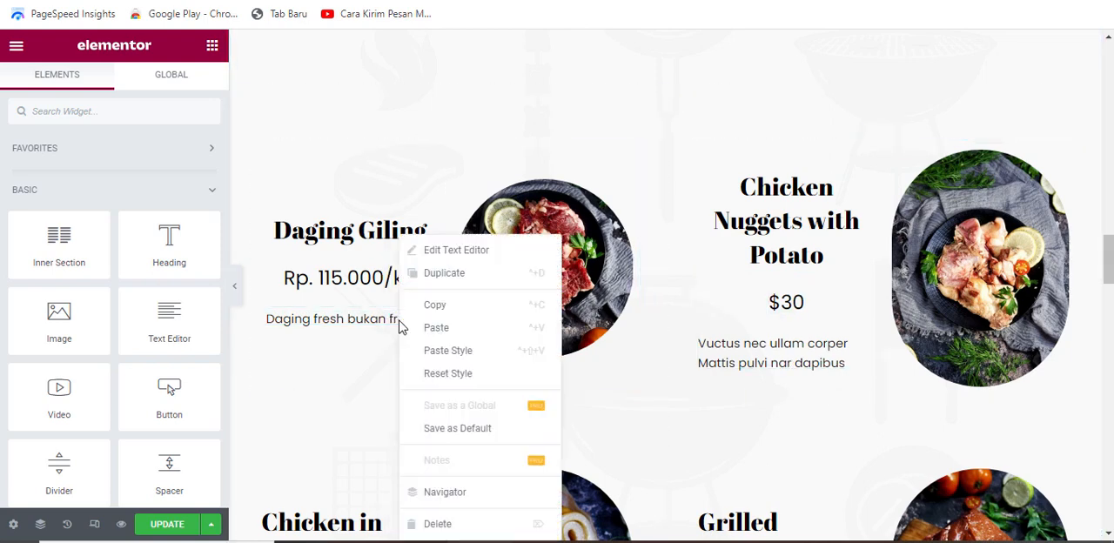
click(451, 311)
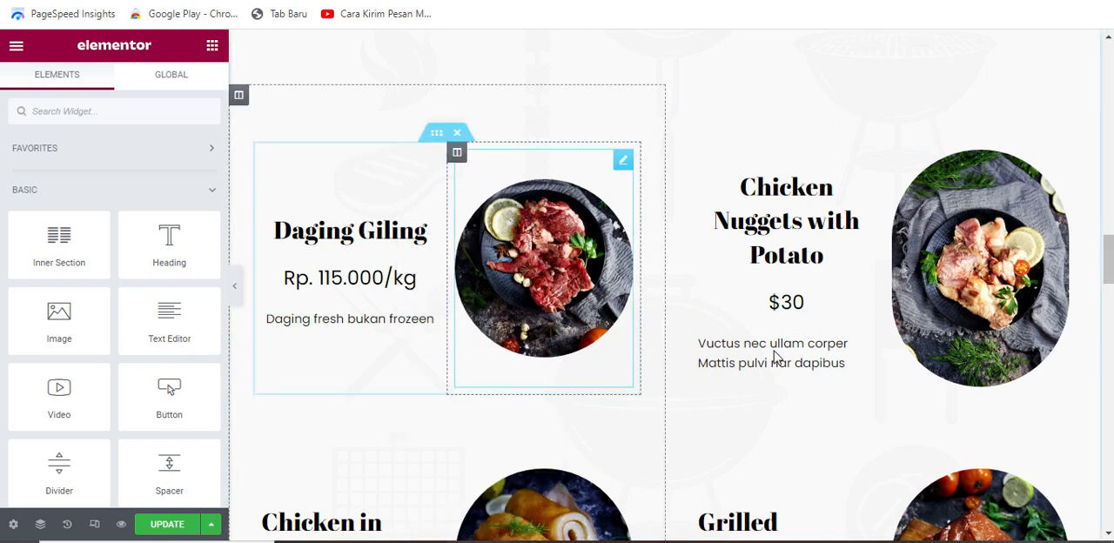
right_click(794, 353)
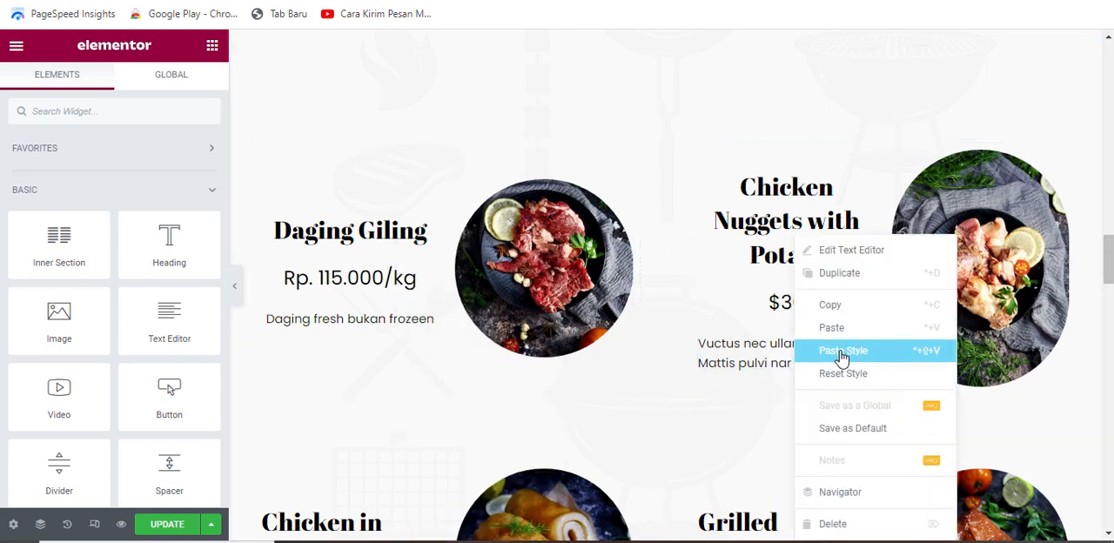
click(840, 351)
Step: Copy the style of the "Daging Giling" picture onto the picture of the "Chicken Nuggets with Potato" item
scroll(867, 235, down, 1)
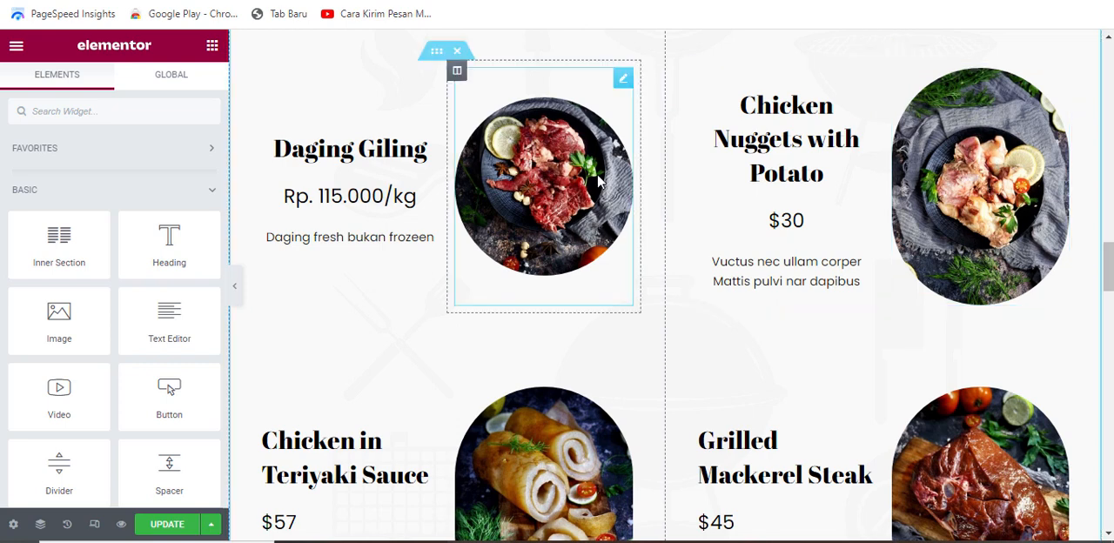
right_click(595, 103)
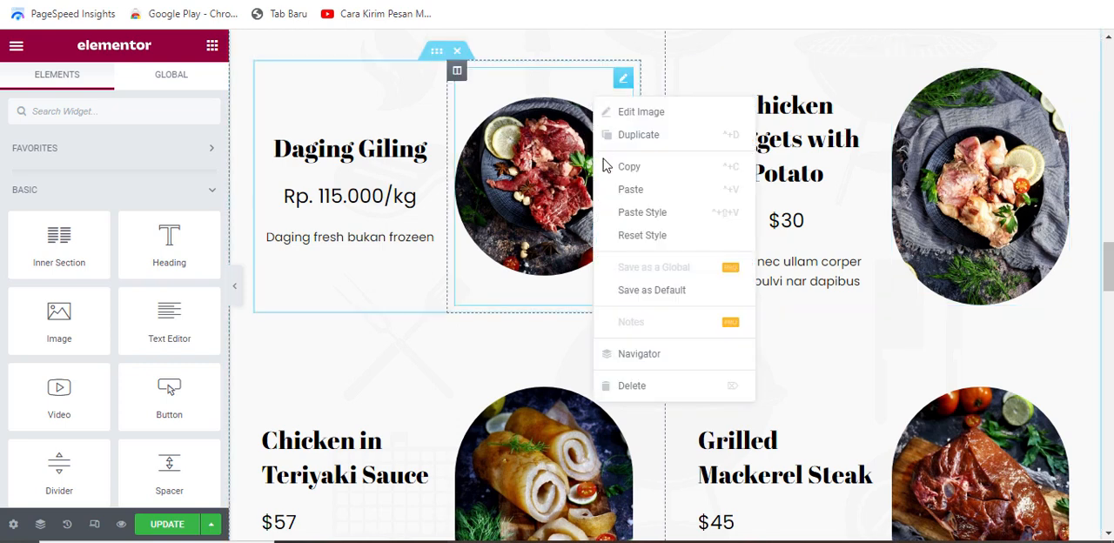
click(640, 188)
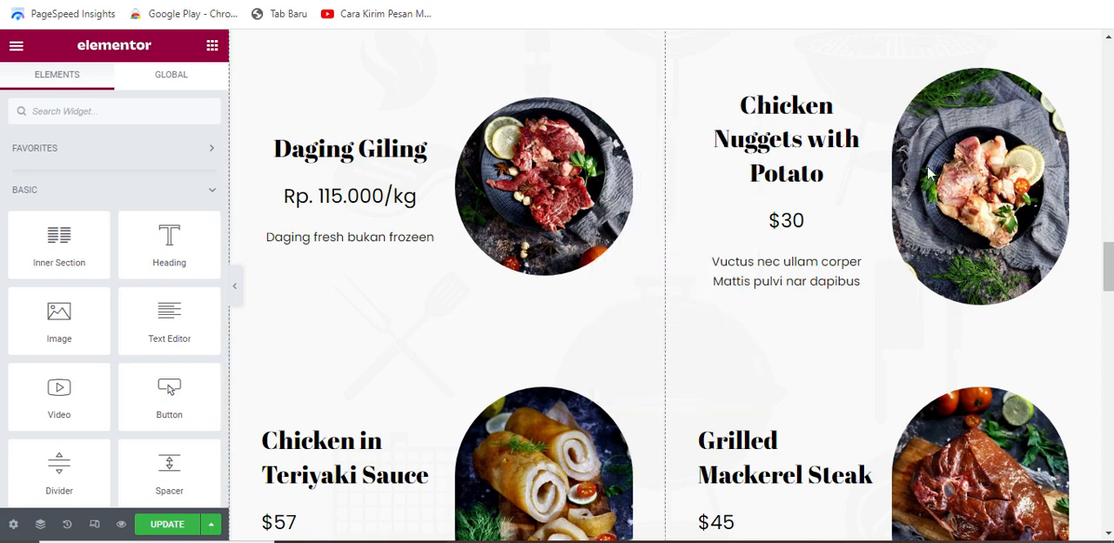
right_click(1027, 128)
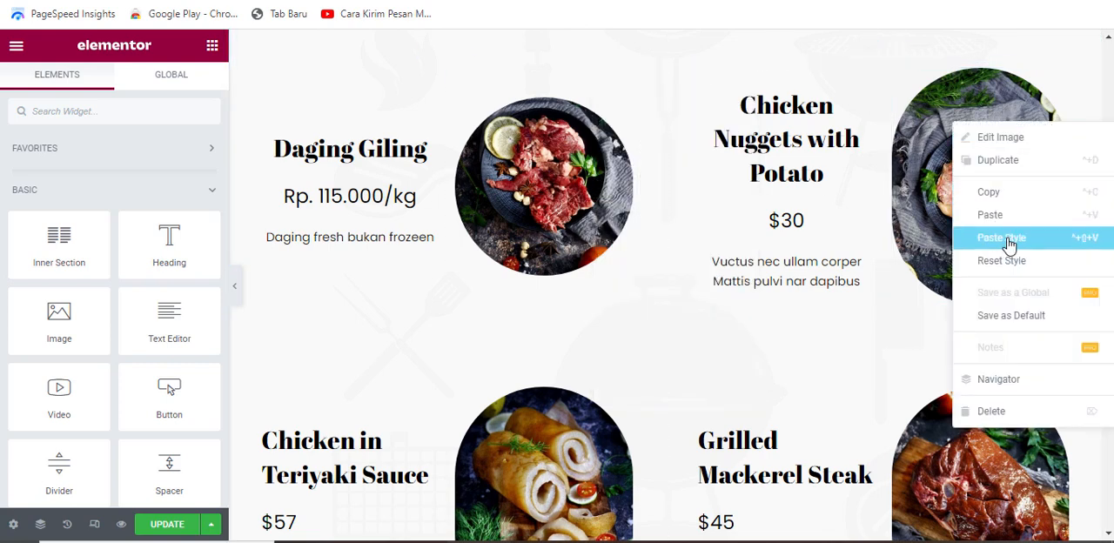
click(980, 237)
Step: Paste the copied picture style onto the "Grilled Mackerel Steak" and "Chicken in Teriyaki Sauce" pictures
scroll(975, 233, down, 2)
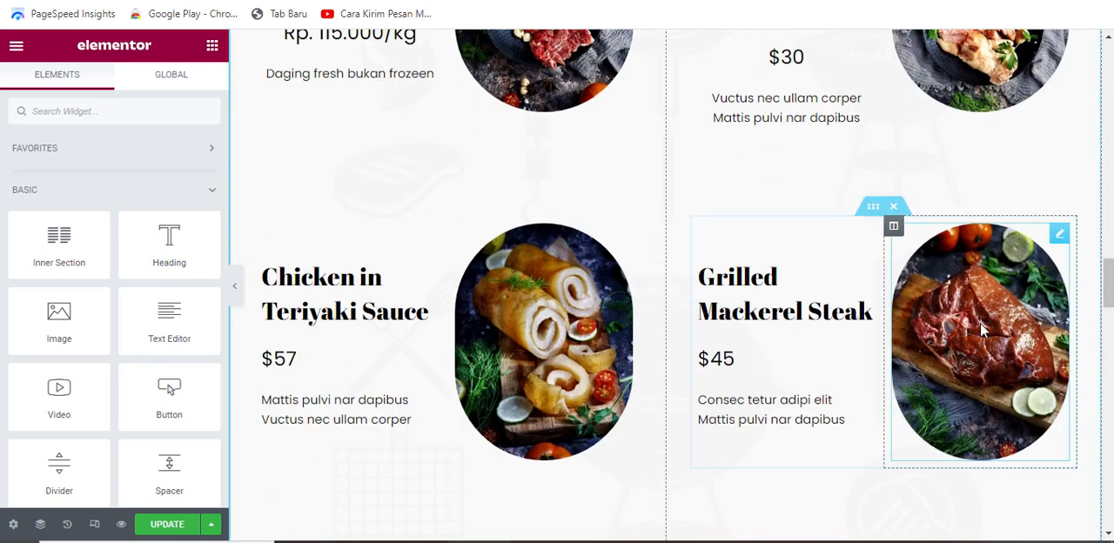
right_click(995, 281)
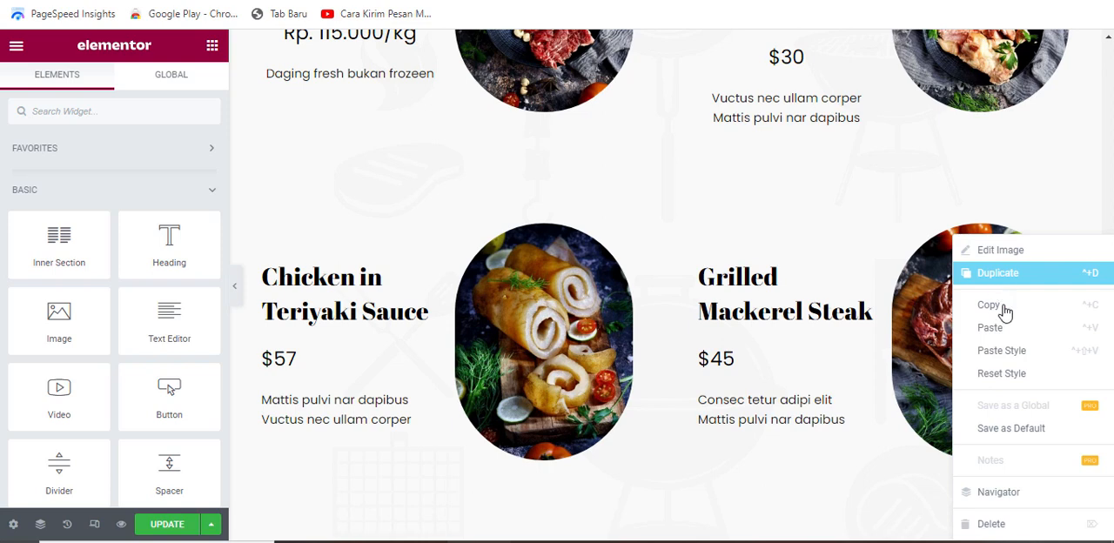
click(1016, 357)
right_click(599, 237)
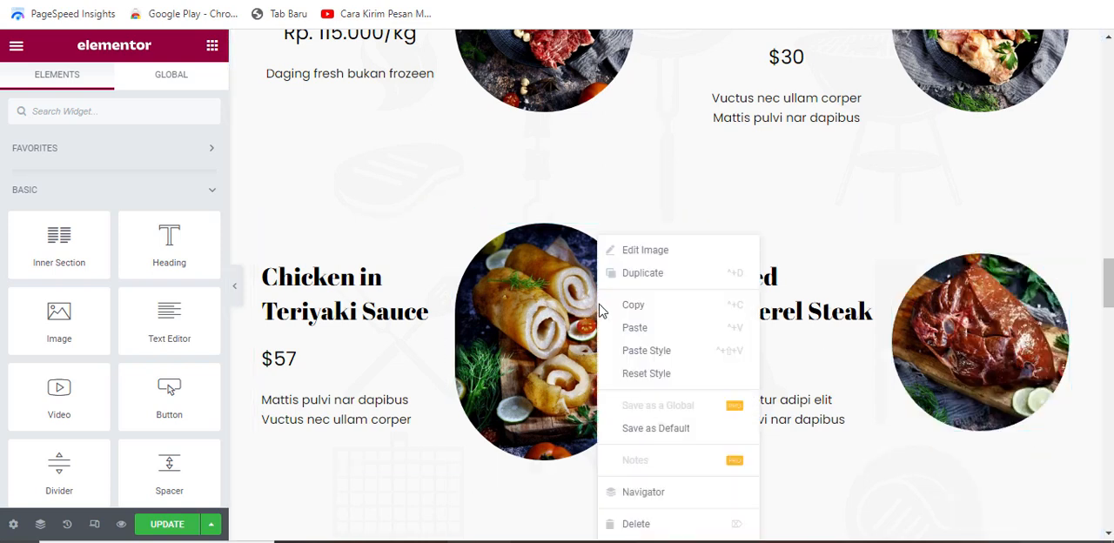
click(659, 351)
Step: Paste the copied picture style onto the "Grilled Salmon Fillet with Salad" and "Grilled and Fried Chicken" pictures
scroll(659, 349, down, 3)
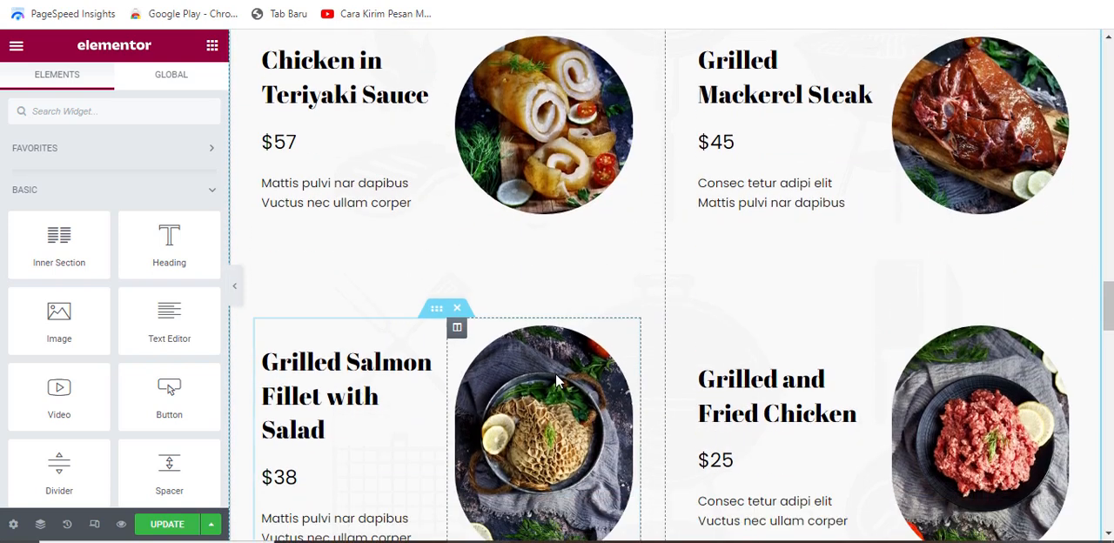
right_click(565, 338)
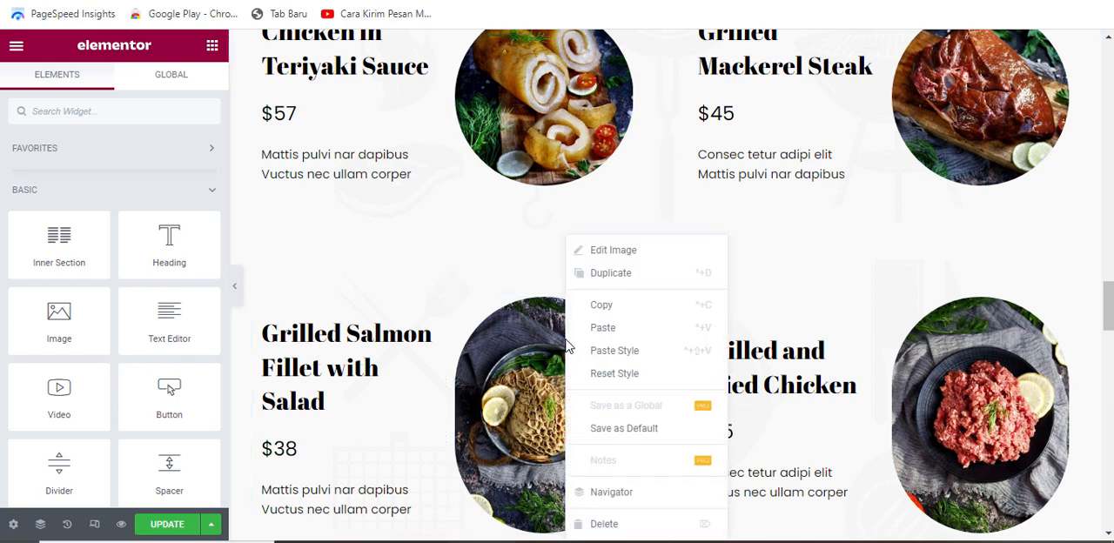
click(617, 351)
right_click(1001, 336)
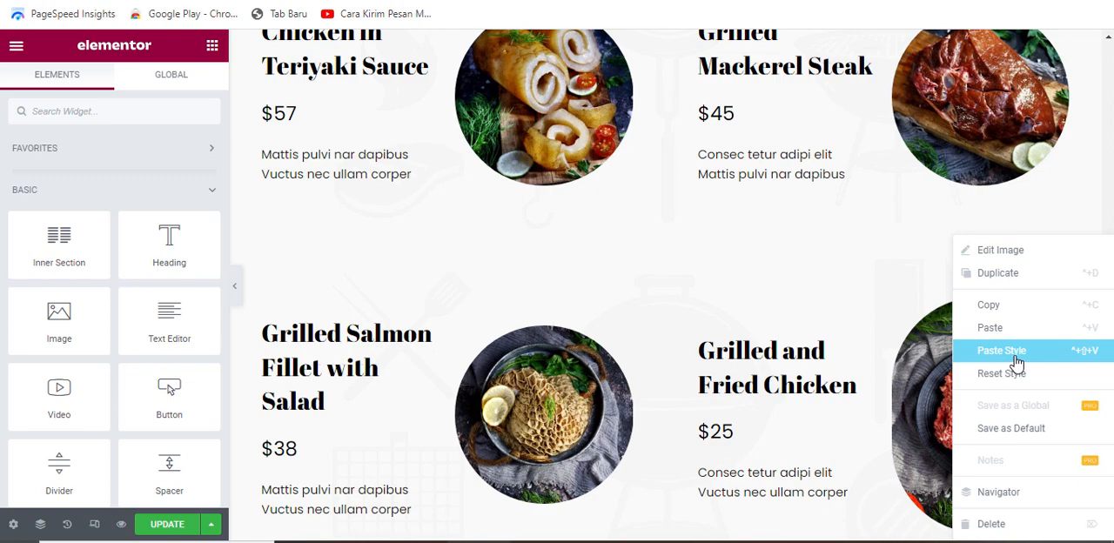
click(1001, 351)
Step: Replace the "Chicken Nuggets with Potato" title with "Iga Sapi"
scroll(751, 331, up, 2)
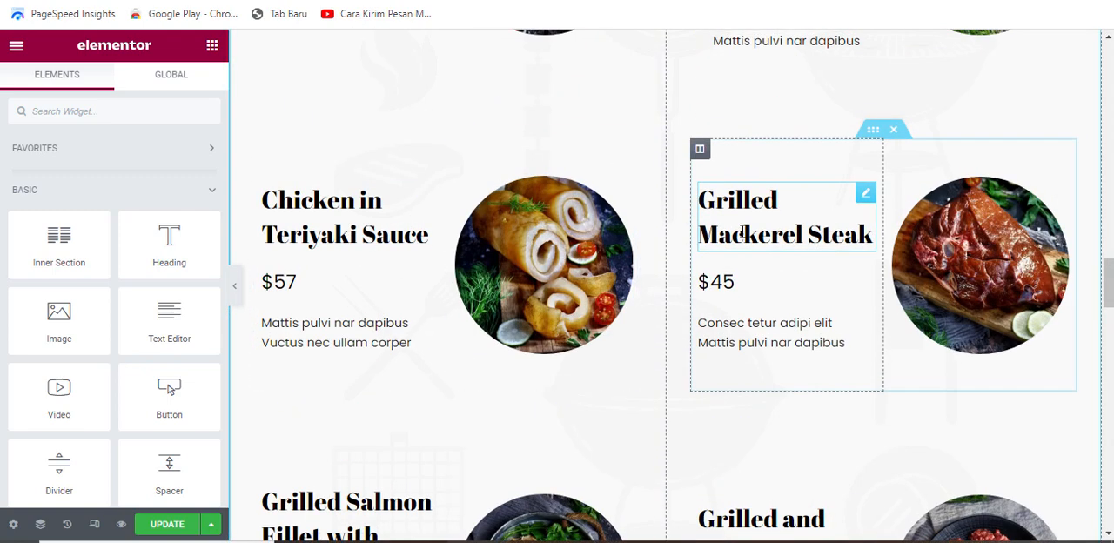
scroll(741, 230, up, 2)
scroll(814, 161, up, 1)
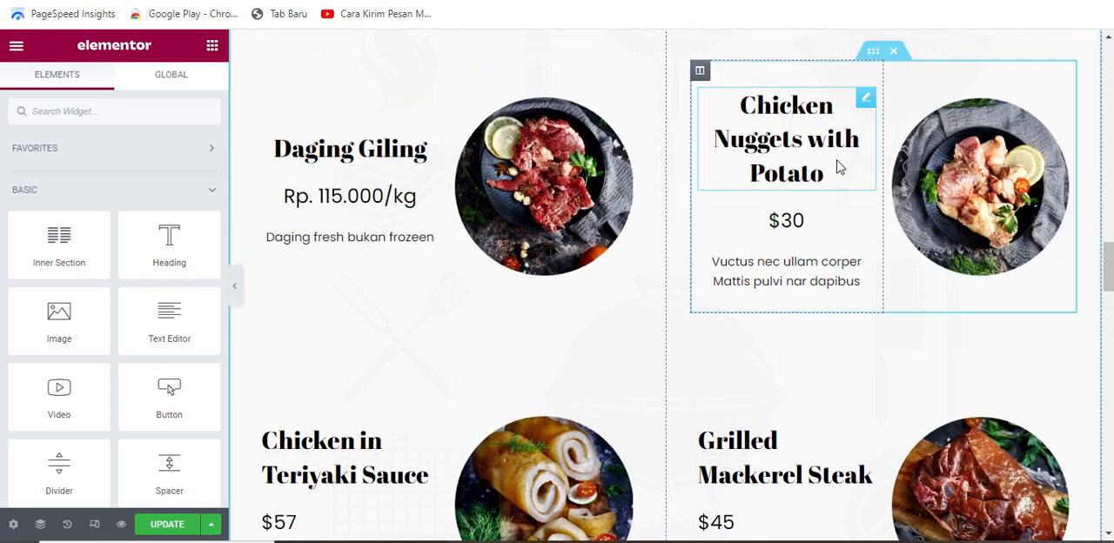
click(839, 166)
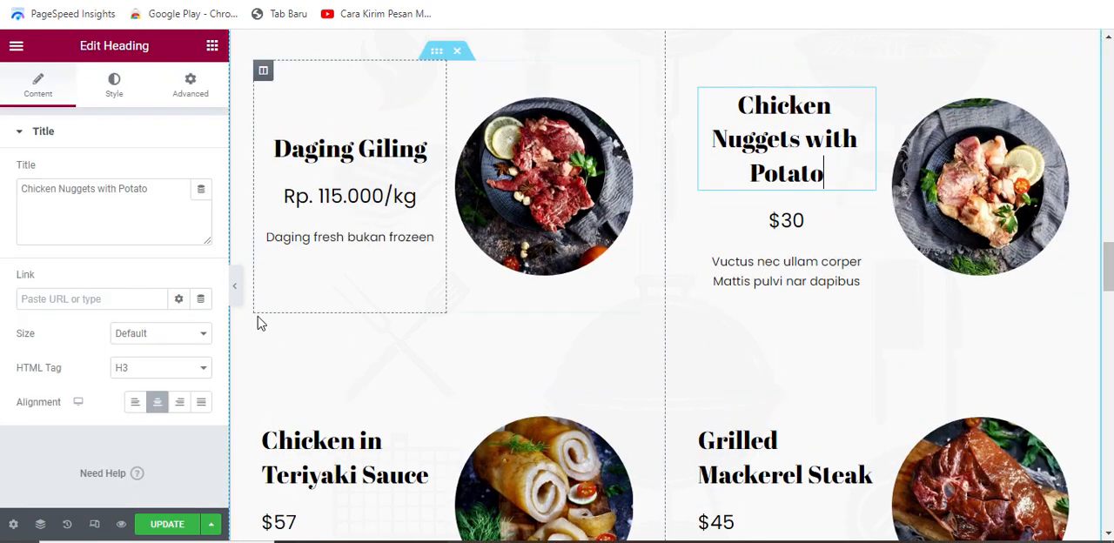
click(158, 188)
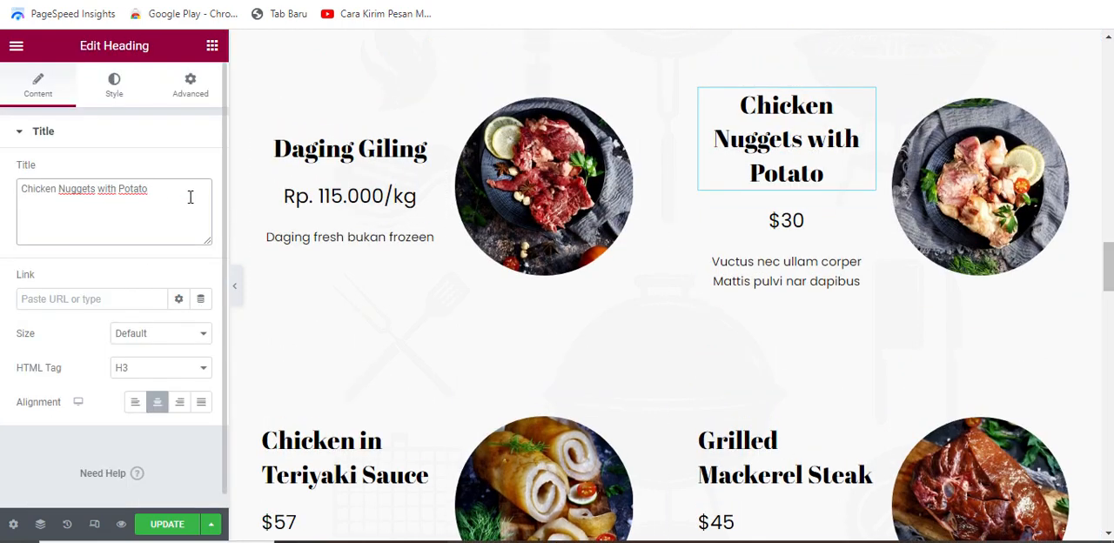
key(BackSpace)
key(BackSpace)
key(BackSpace)
key(BackSpace)
key(BackSpace)
key(BackSpace)
key(BackSpace)
key(BackSpace)
key(BackSpace)
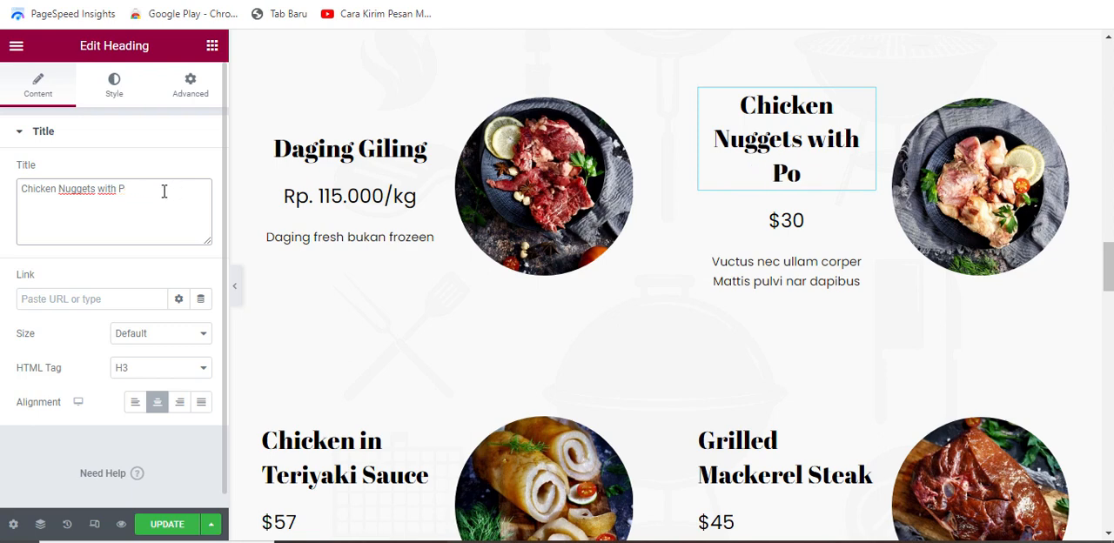
key(BackSpace)
key(BackSpace)
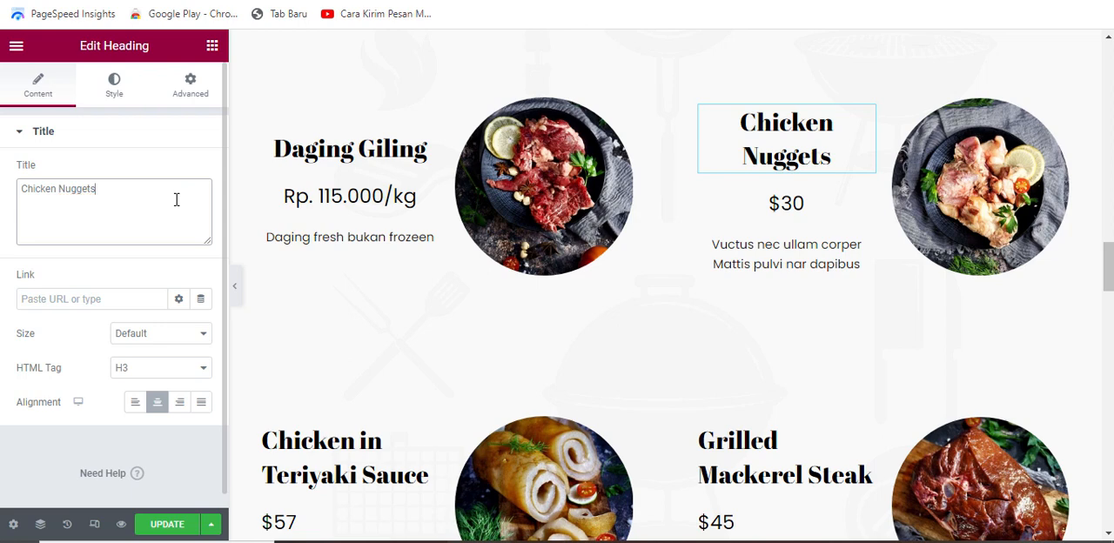
key(BackSpace)
key(BackSpace)
key(BackSpace)
key(BackSpace)
key(BackSpace)
scroll(168, 203, down, 1)
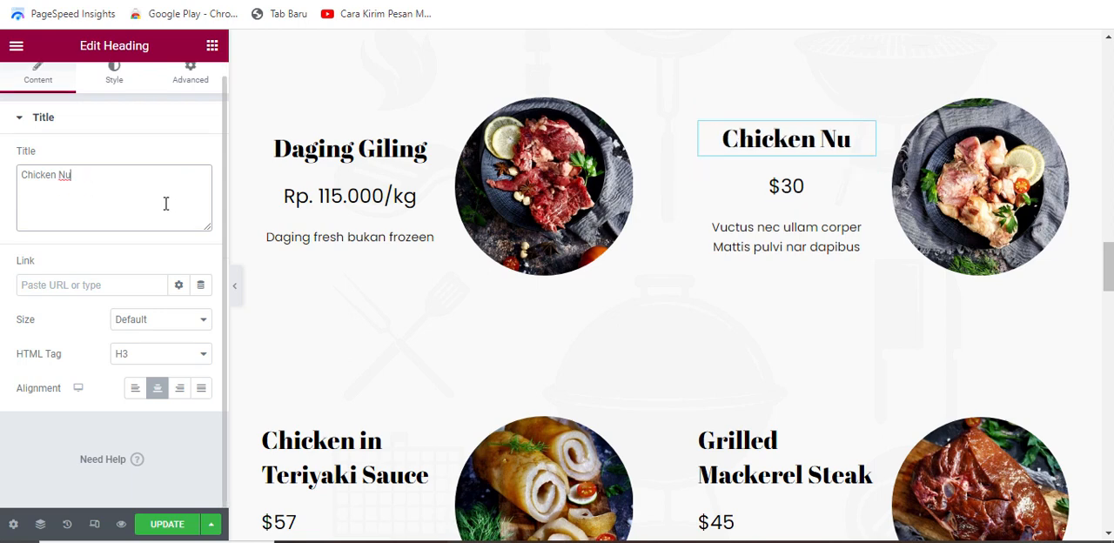
scroll(403, 443, down, 2)
Step: Replace the "Chicken in Teriyaki Sauce" title with "Kikil Sapi"
click(391, 301)
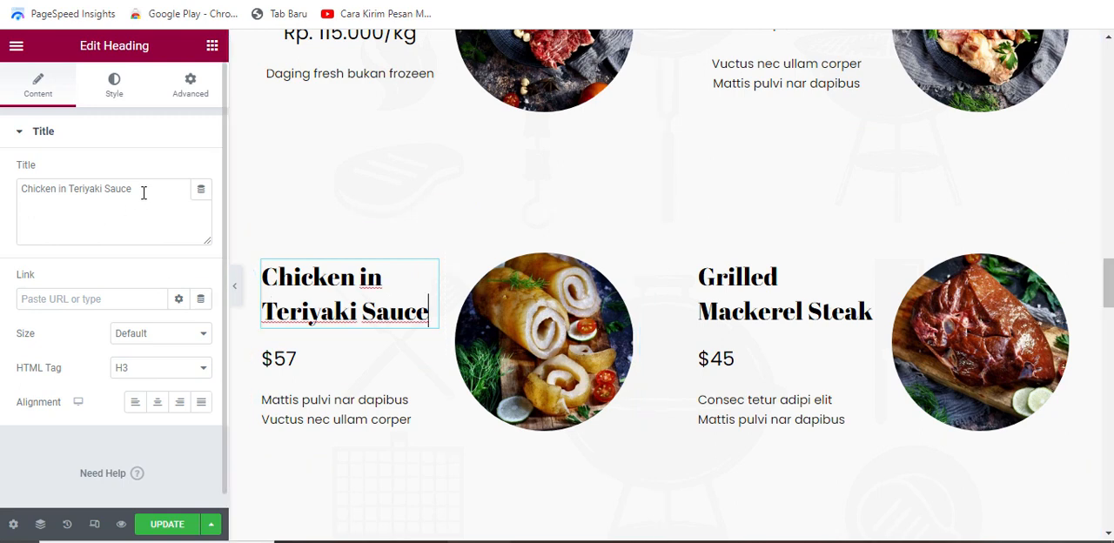
drag(144, 192, 30, 191)
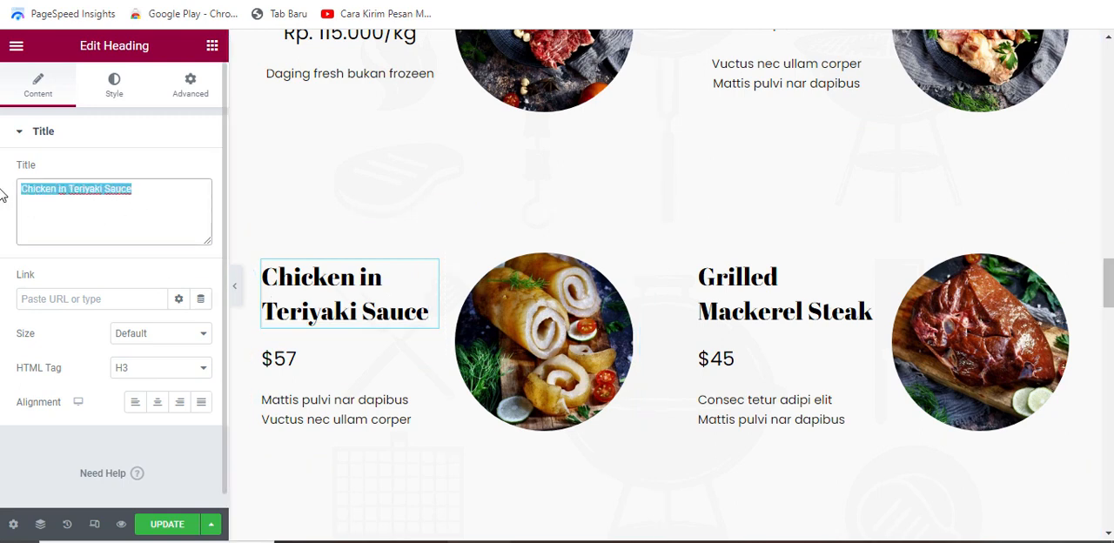
text(Kikil S)
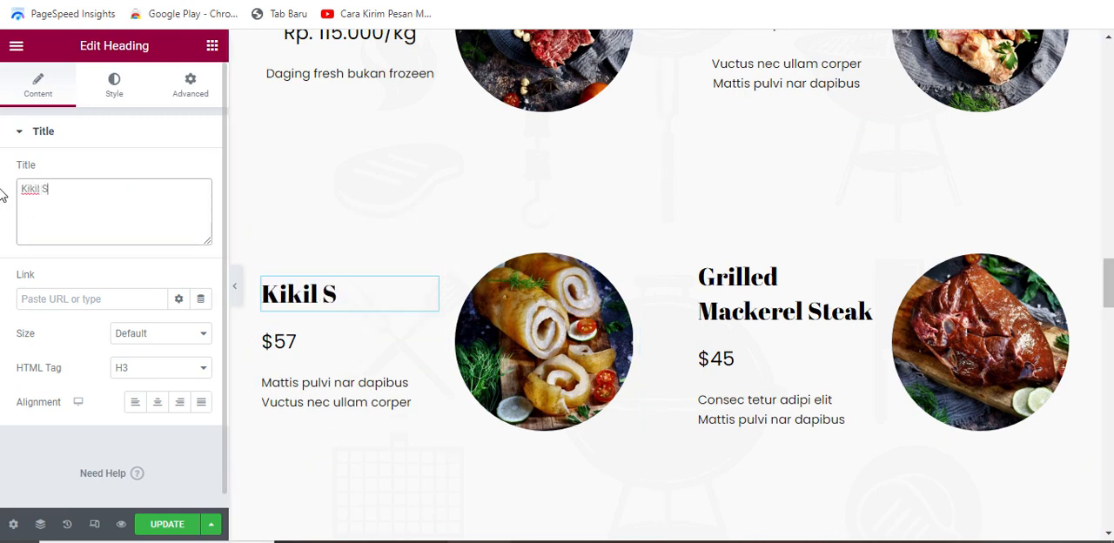
text(api)
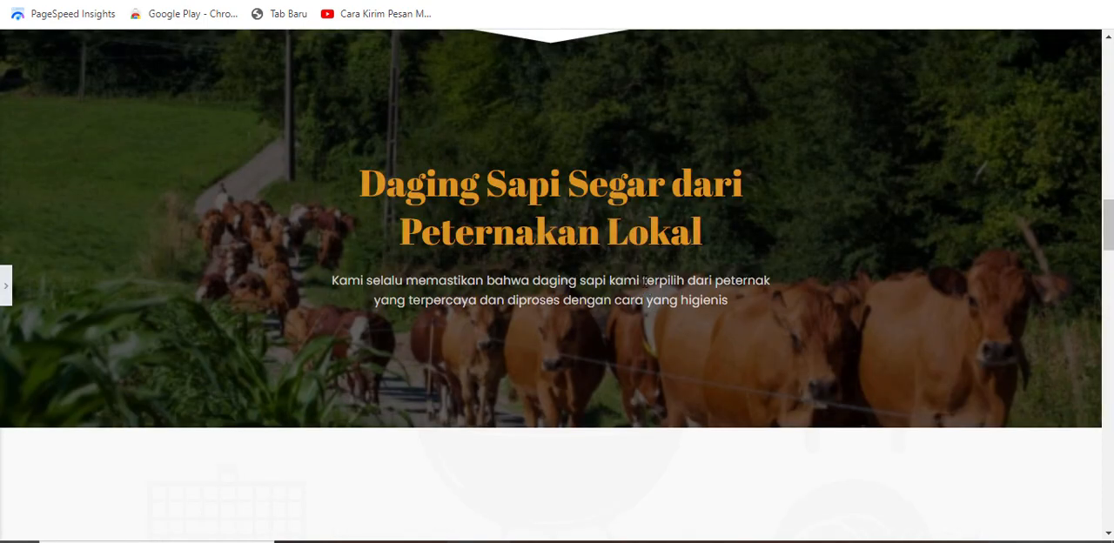
Step: Review the menu items and the "Happy Hours" section with the editing panel hidden, and bring the panel back
scroll(640, 293, down, 10)
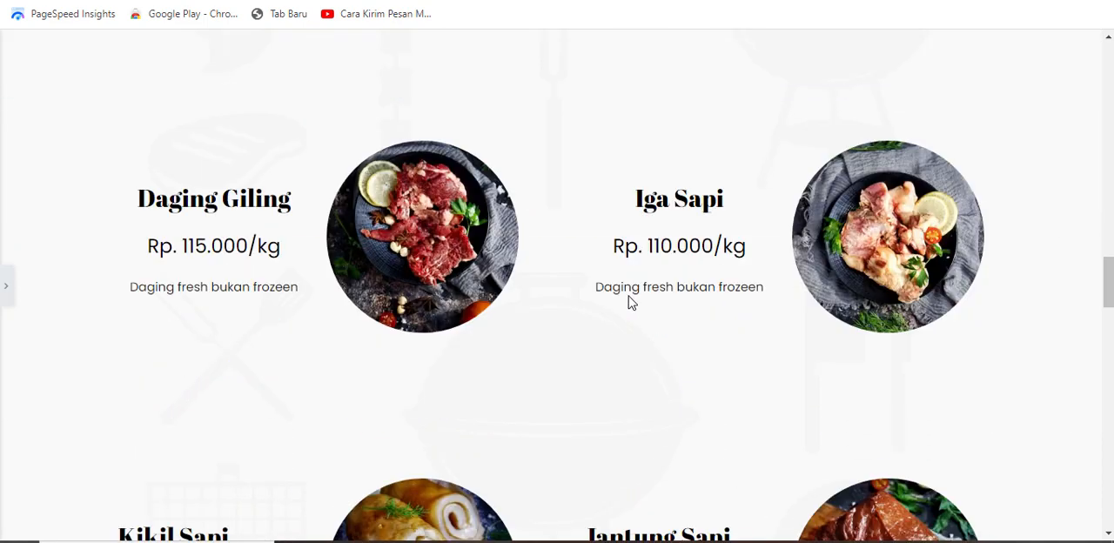
scroll(625, 301, down, 8)
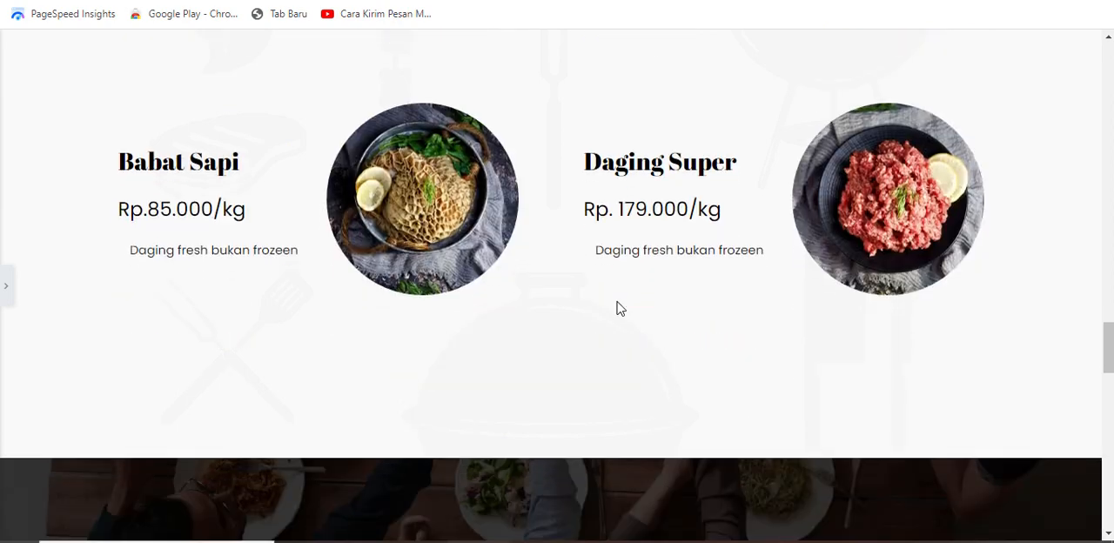
scroll(632, 283, up, 3)
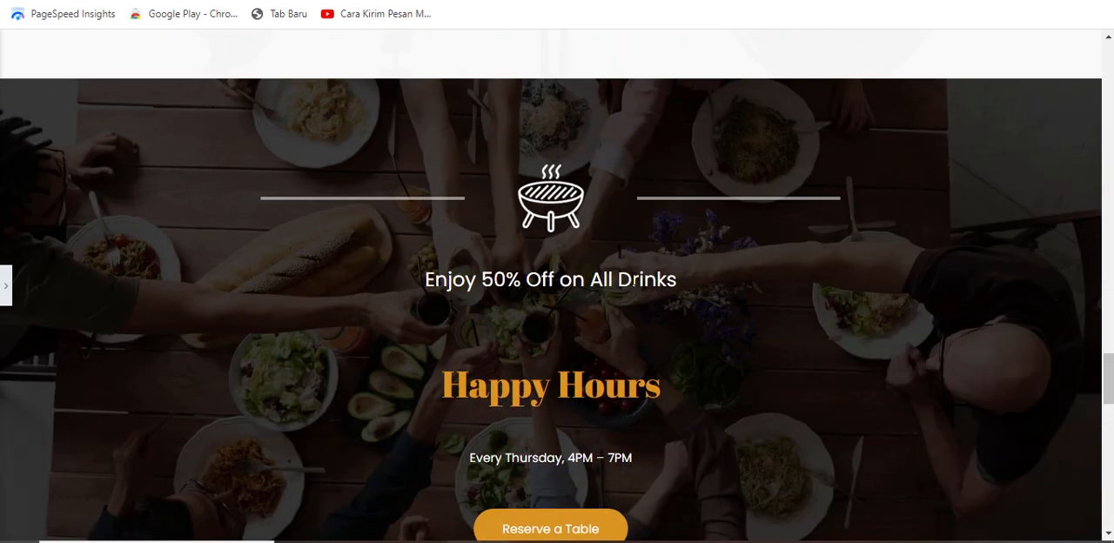
scroll(642, 272, up, 4)
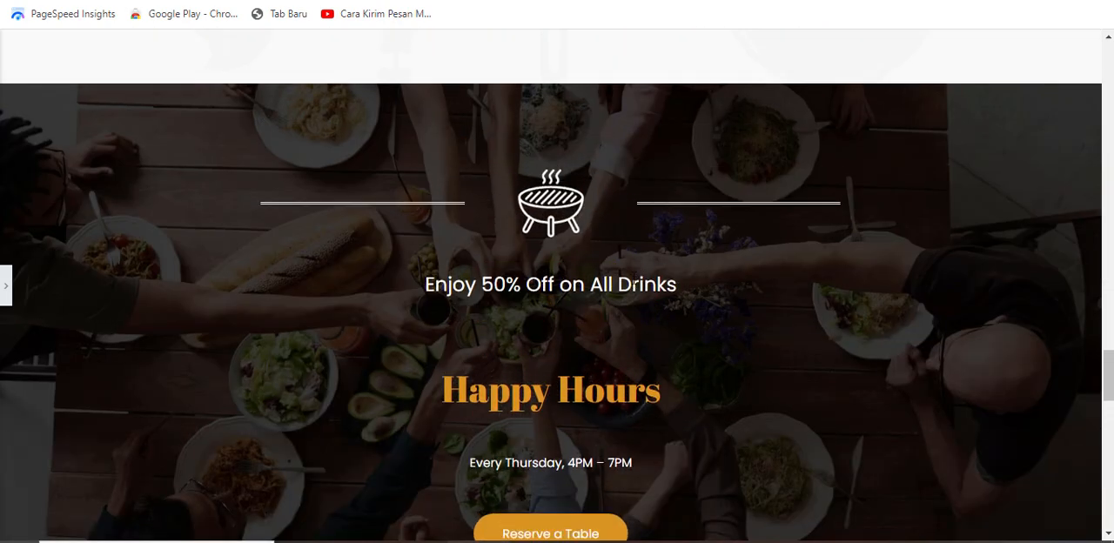
scroll(642, 272, up, 3)
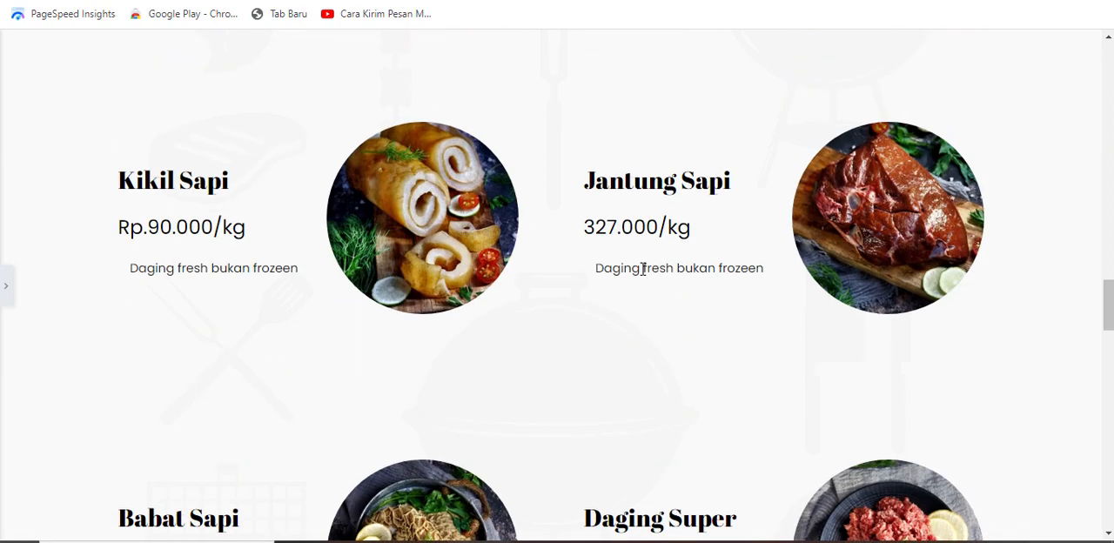
scroll(642, 272, up, 5)
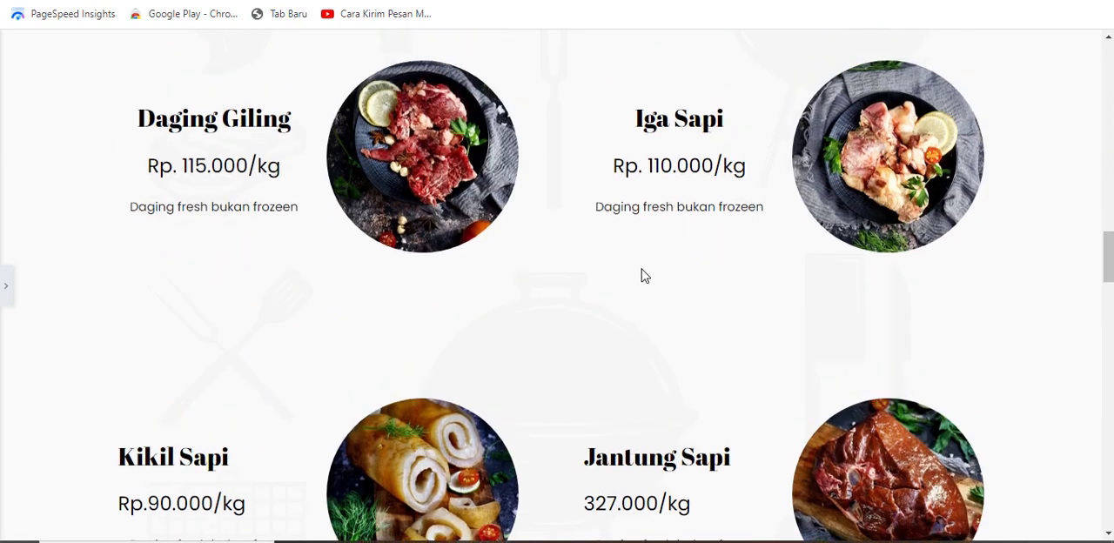
scroll(642, 272, up, 3)
key(ctrl+p)
Step: Preview the changed page and examine it from the hero banner down to the "Happy Hours" section
scroll(610, 341, down, 2)
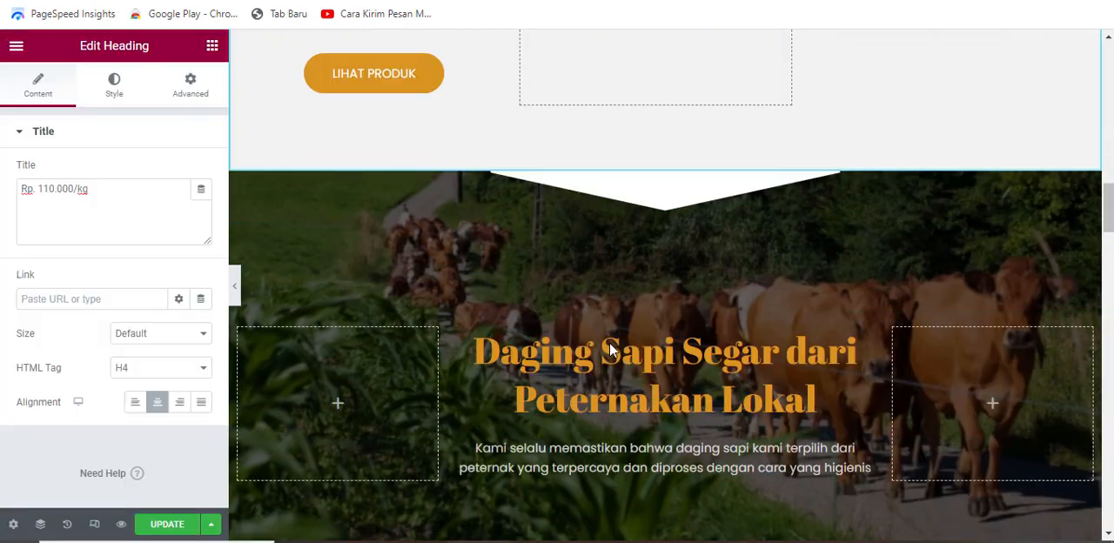
scroll(612, 344, down, 3)
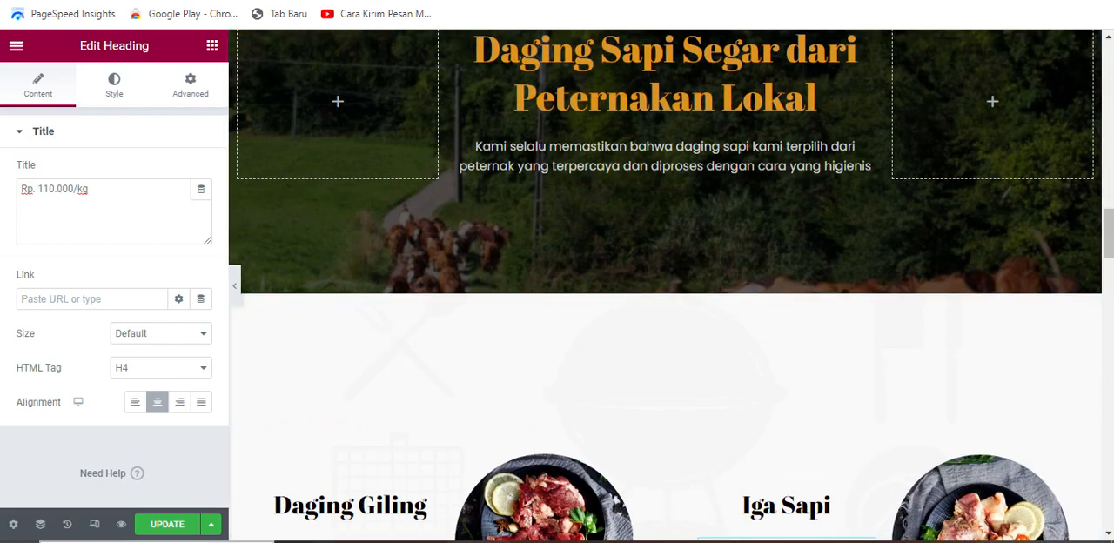
click(122, 525)
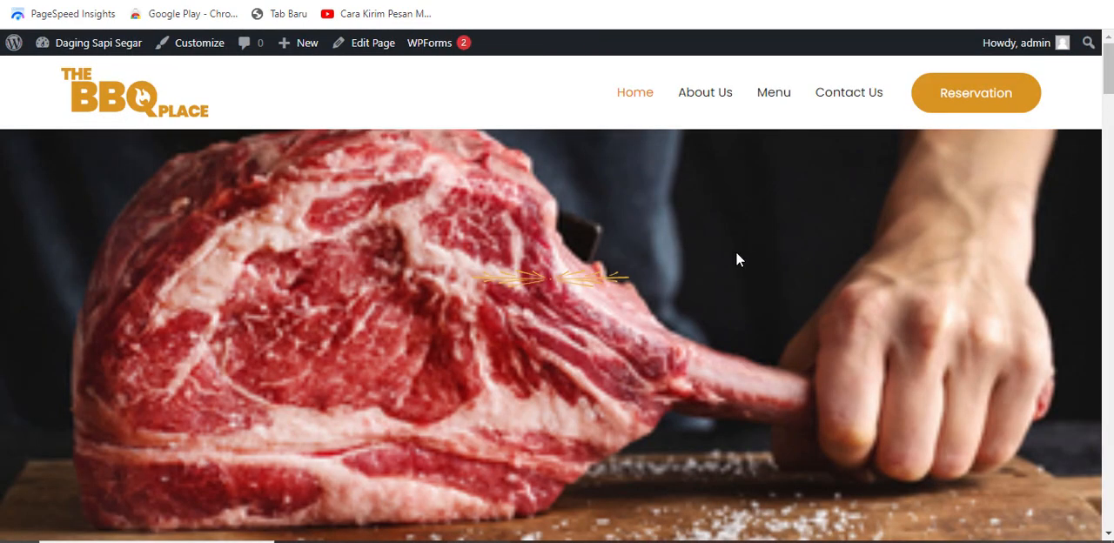
scroll(694, 280, down, 4)
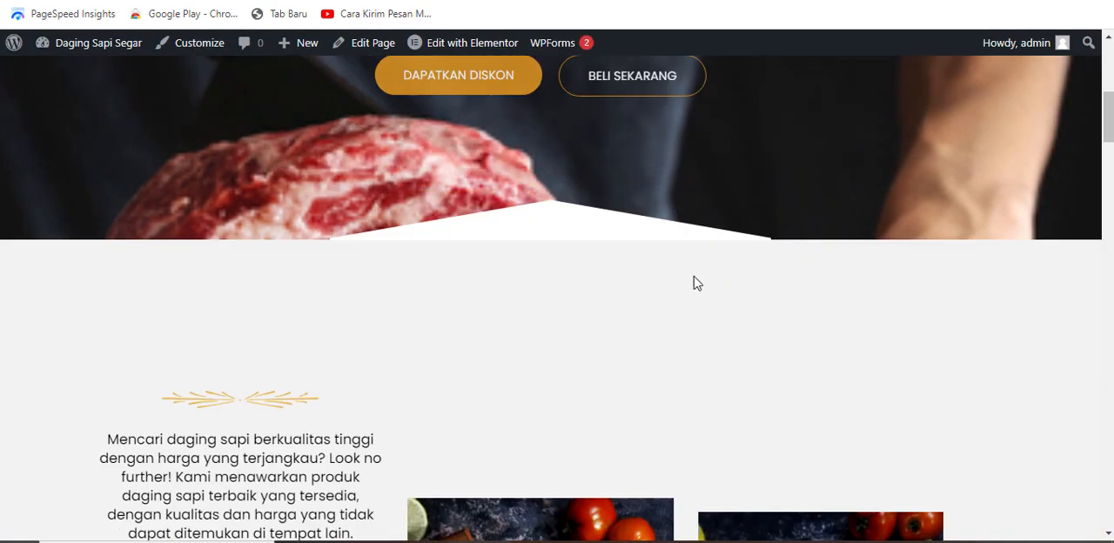
scroll(1111, 104, up, 1)
drag(1111, 105, 1111, 378)
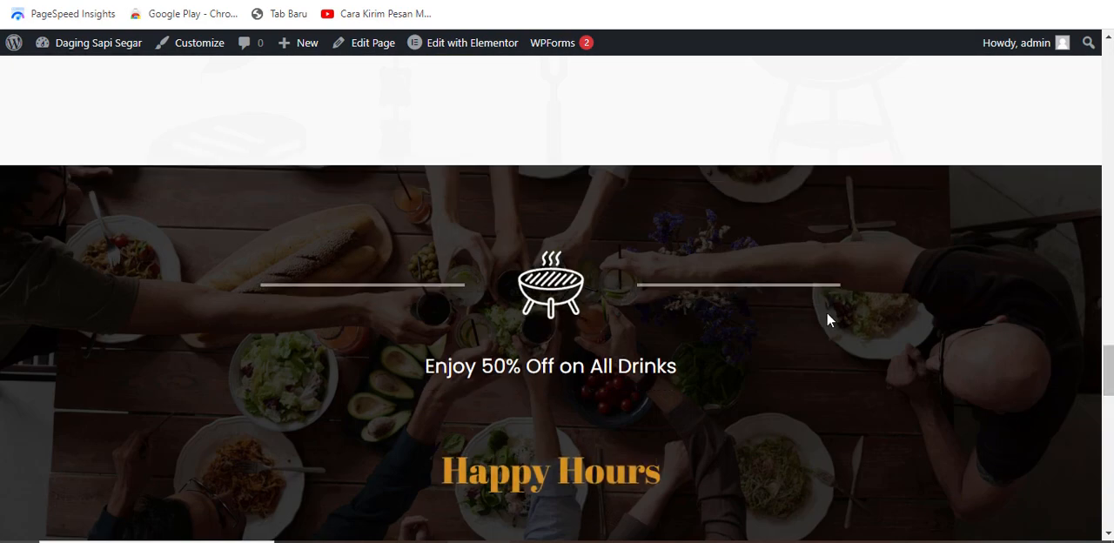
scroll(705, 320, down, 2)
scroll(625, 345, down, 2)
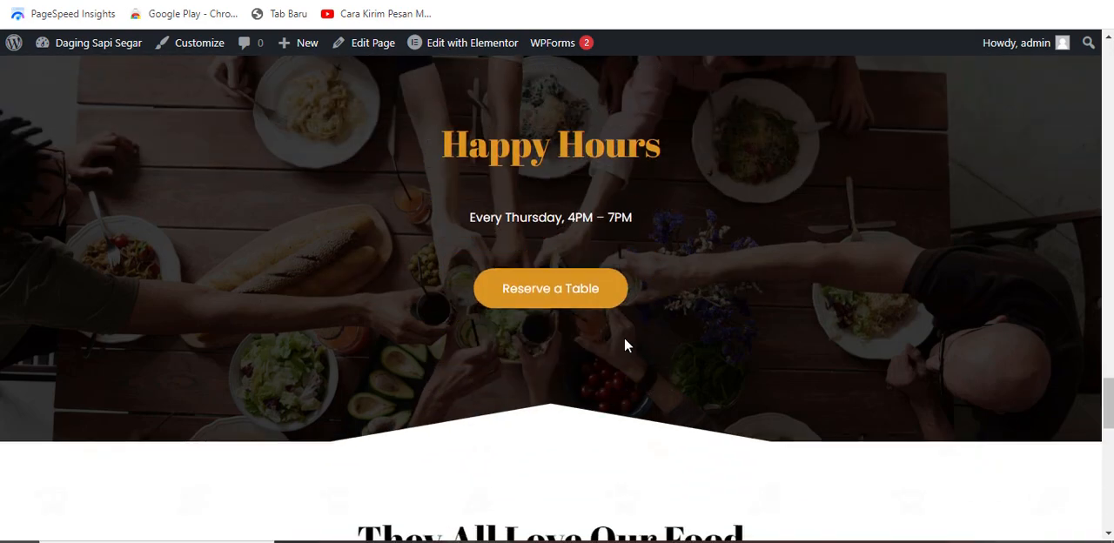